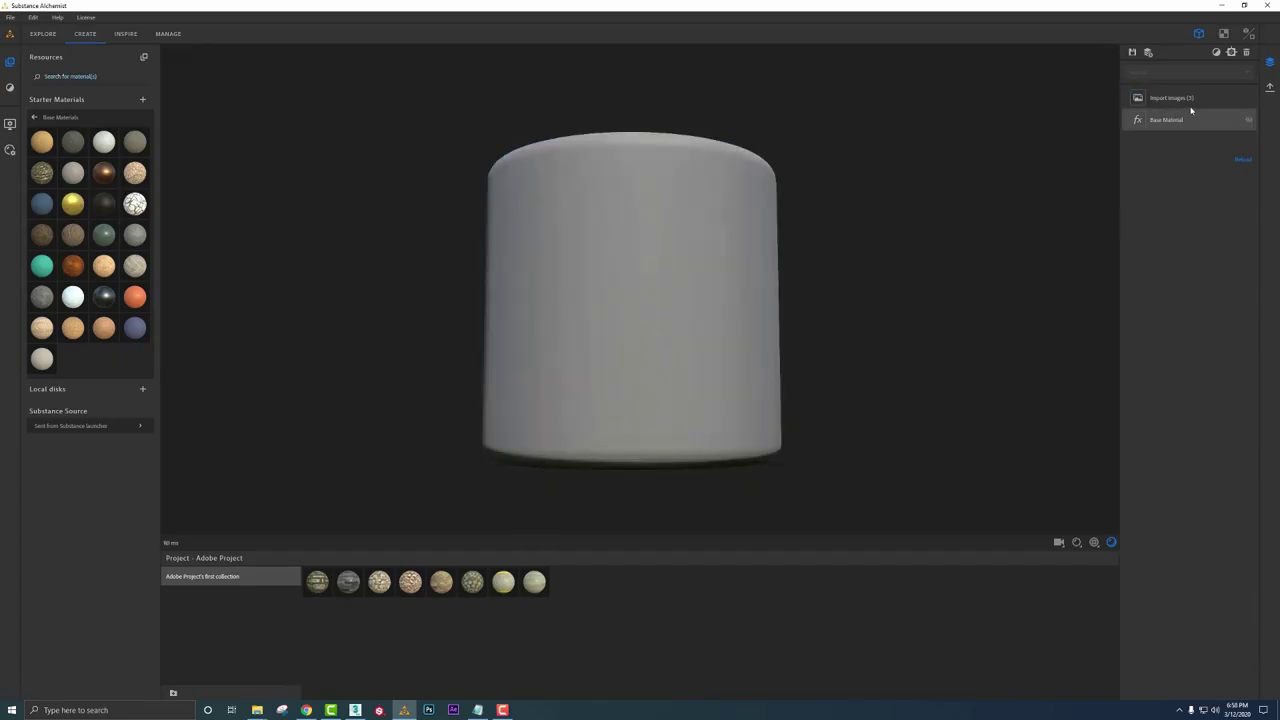
click(1163, 98)
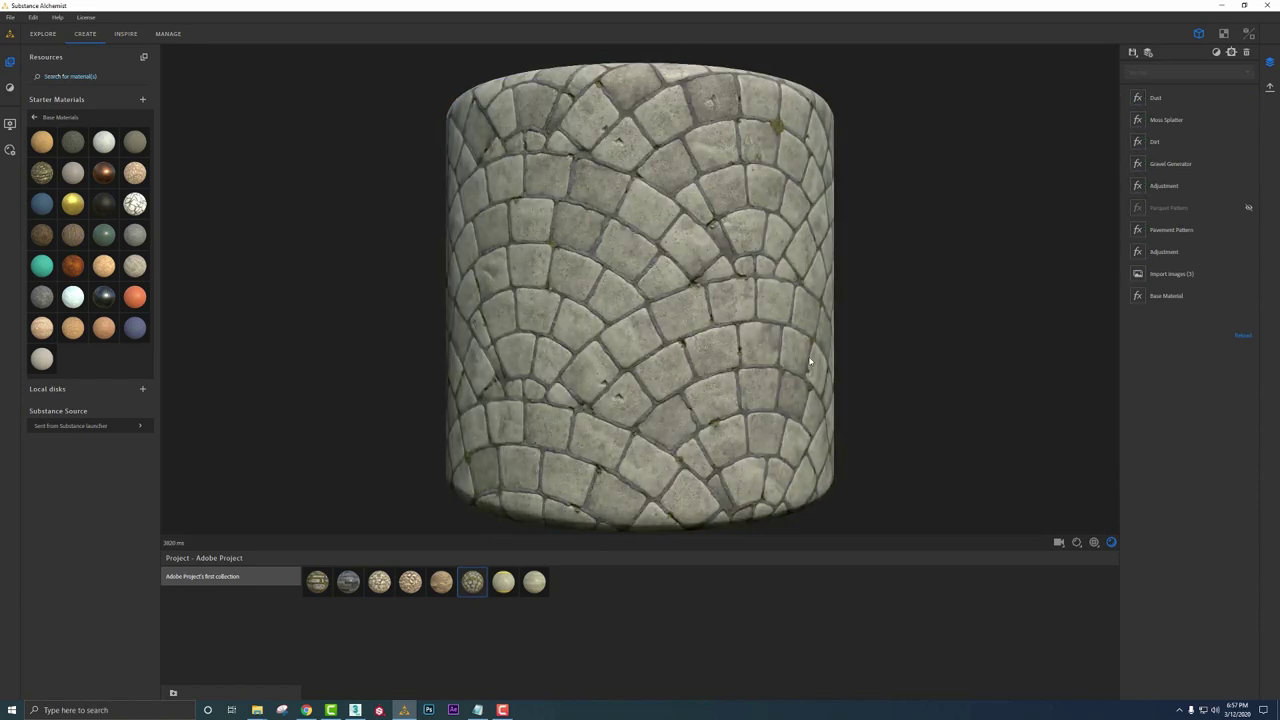
Increase the viewport displacement amplitude and examine the stone pavement material on the cylinder from several angles
drag(809, 361, 786, 316)
middle_drag(786, 316, 780, 369)
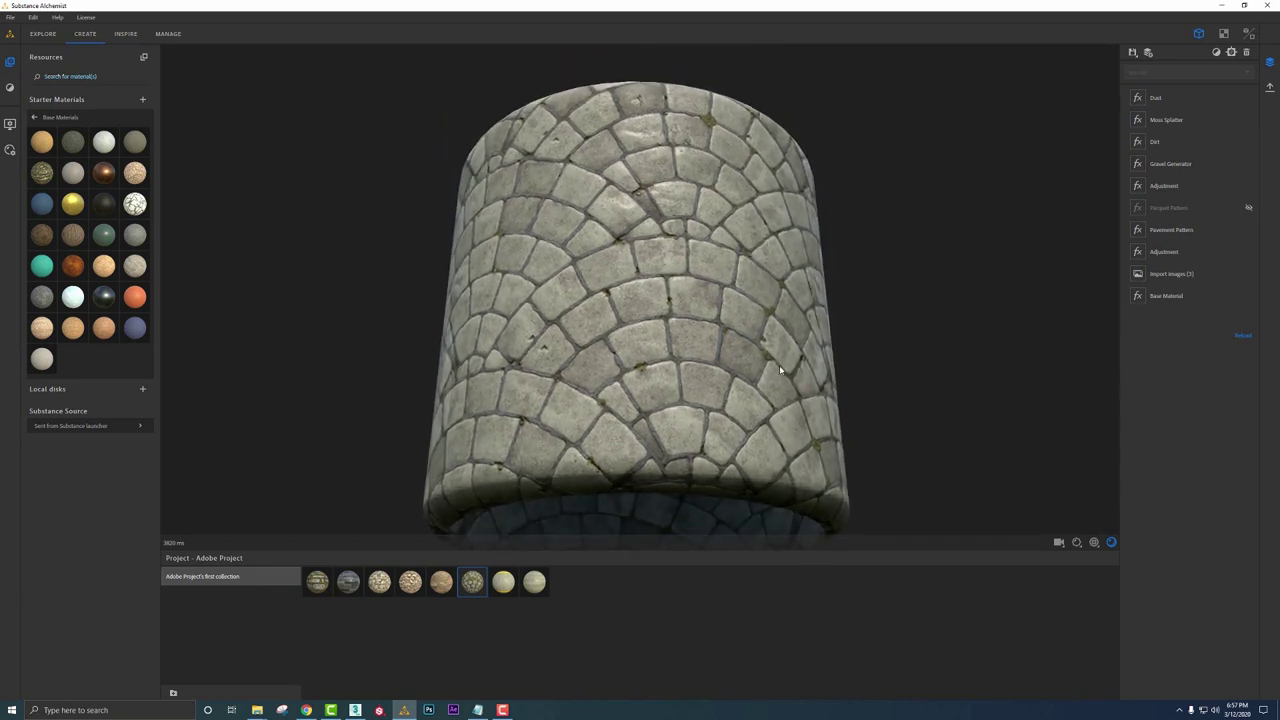
mouse_move(779, 366)
mouse_down()
mouse_move(709, 337)
mouse_move(714, 323)
mouse_move(790, 370)
mouse_up()
click(1076, 543)
drag(948, 500, 1013, 503)
drag(540, 360, 552, 310)
Preview the yellow-striped concrete and the plank-patterned concrete materials from the project collection
click(503, 581)
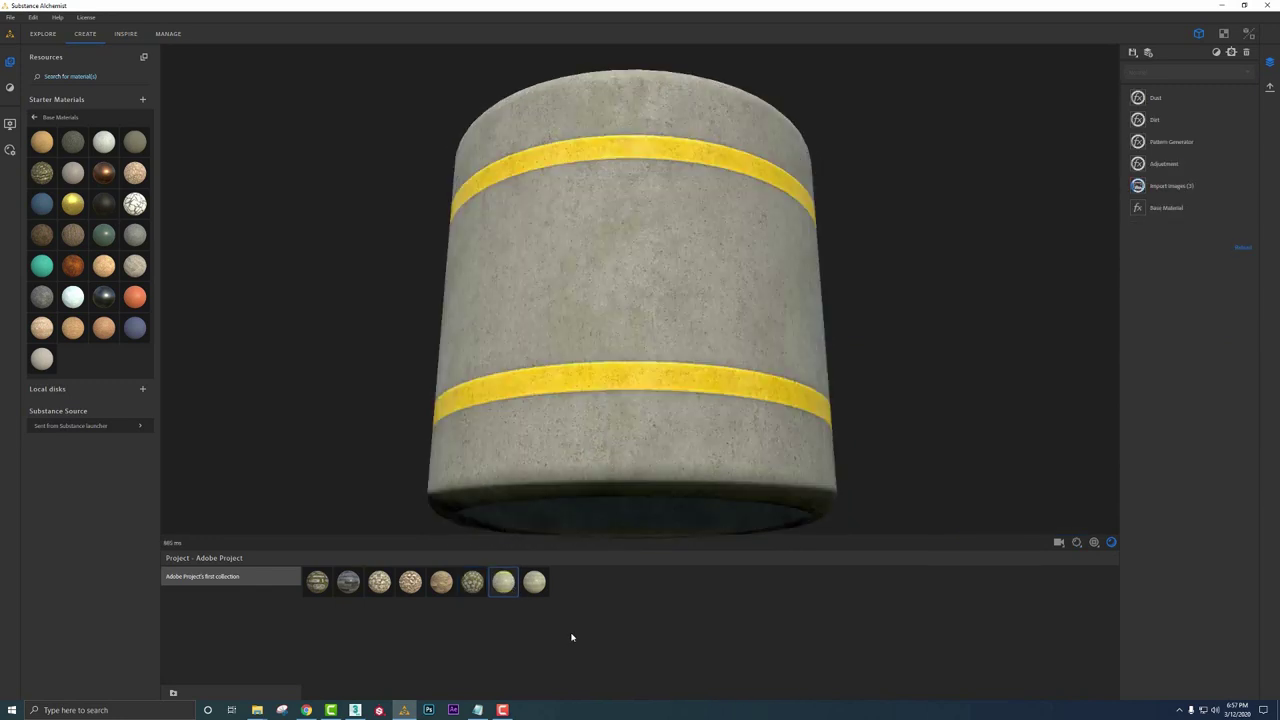
drag(630, 470, 697, 322)
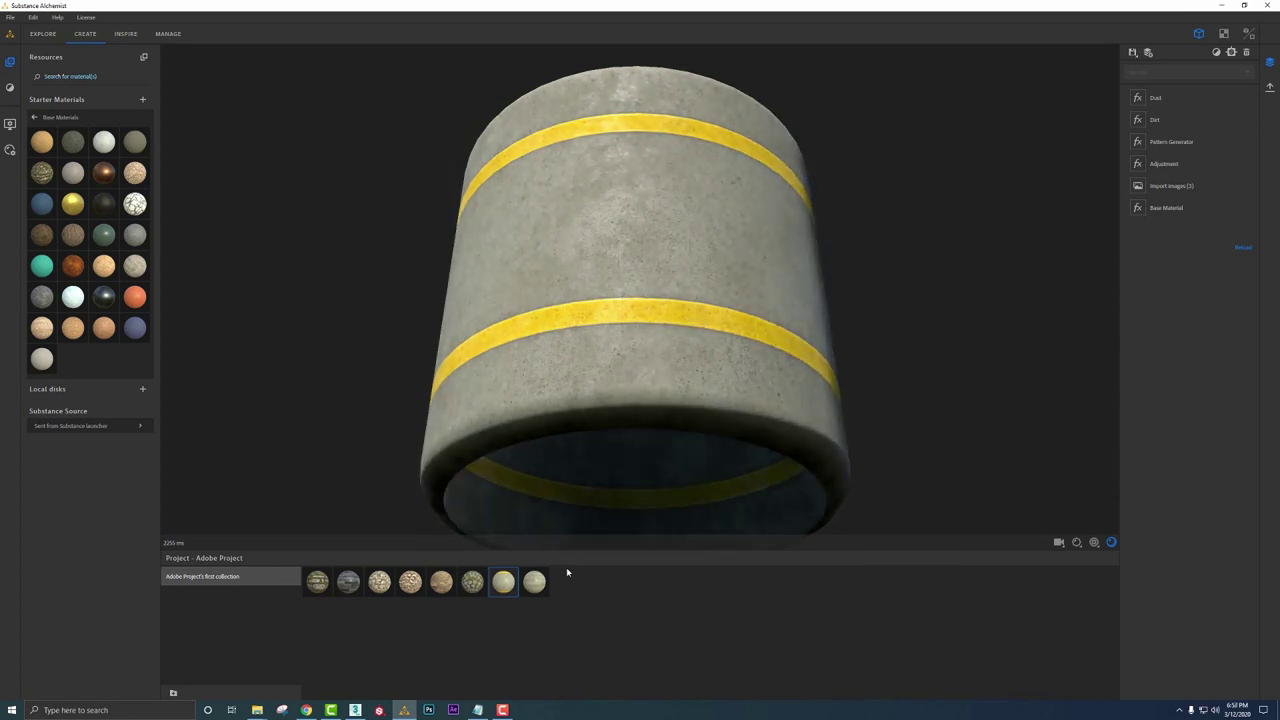
click(538, 582)
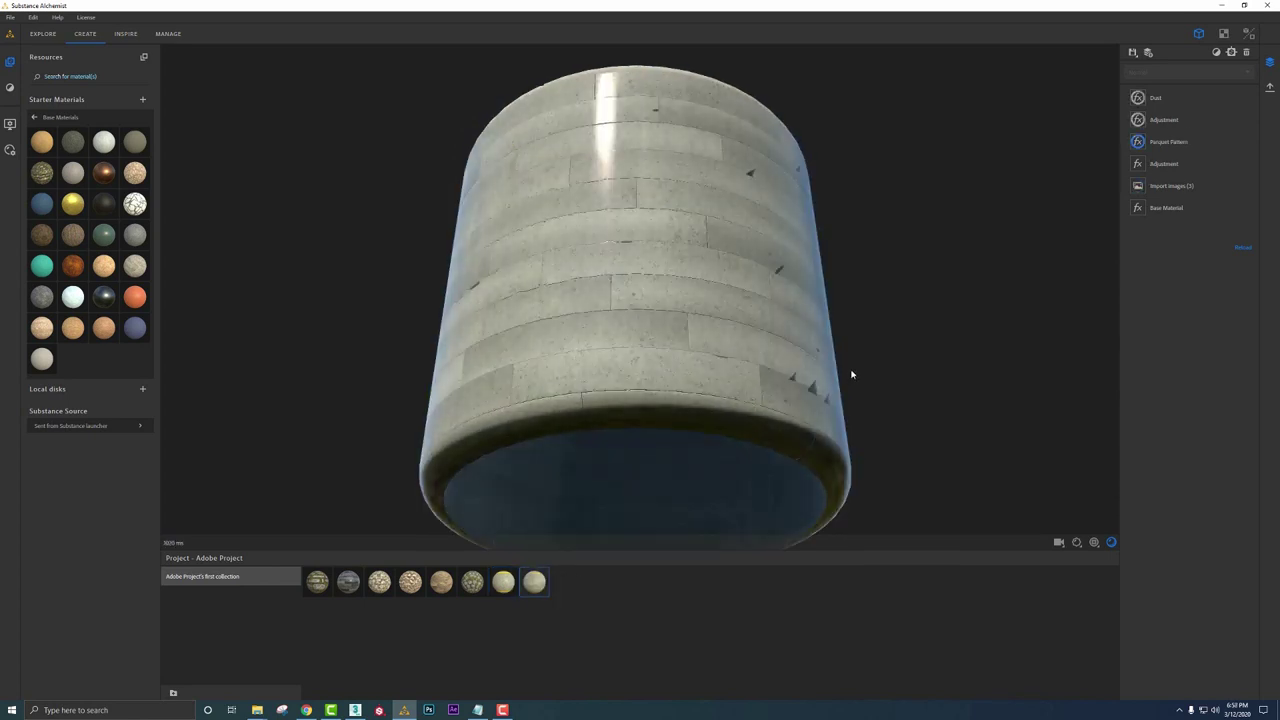
Set the viewport displacement amplitude to 0 and examine the plank-patterned concrete up close
click(1077, 546)
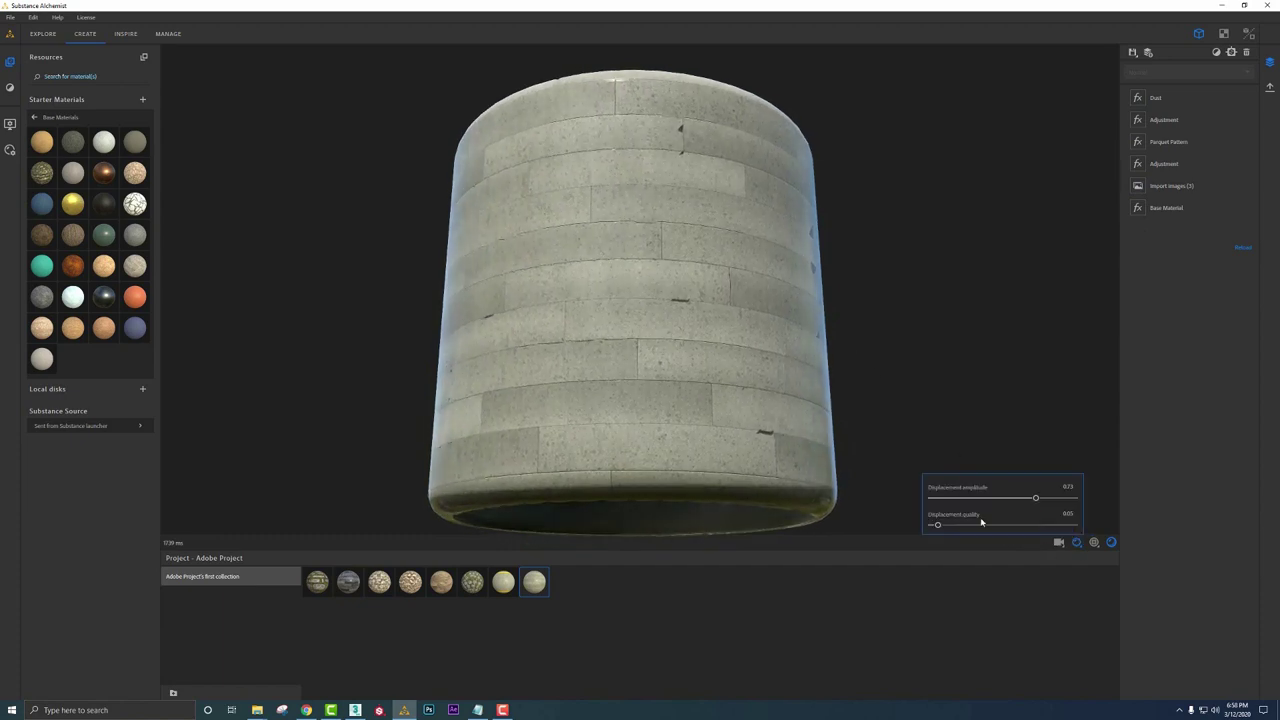
drag(966, 499, 926, 499)
scroll(657, 318, up, 4)
drag(657, 318, 657, 351)
scroll(657, 351, down, 2)
shift+right_drag(694, 309, 722, 315)
scroll(722, 315, down, 5)
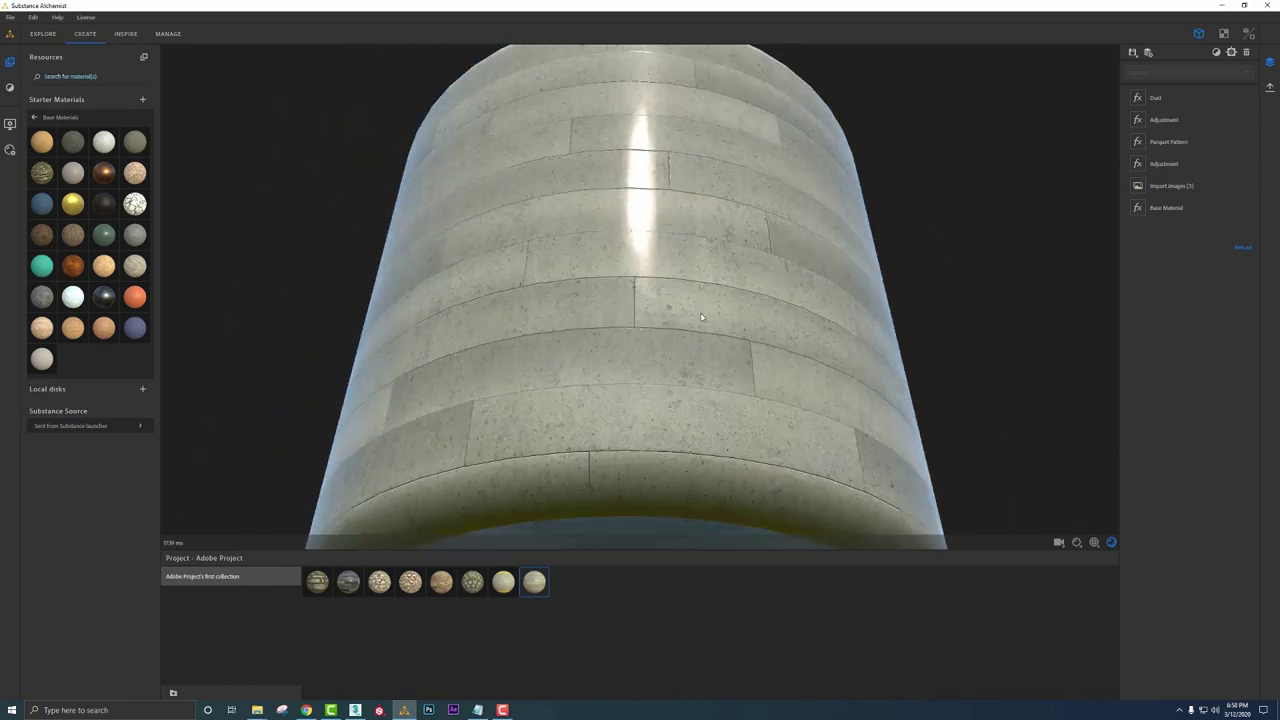
scroll(707, 315, down, 2)
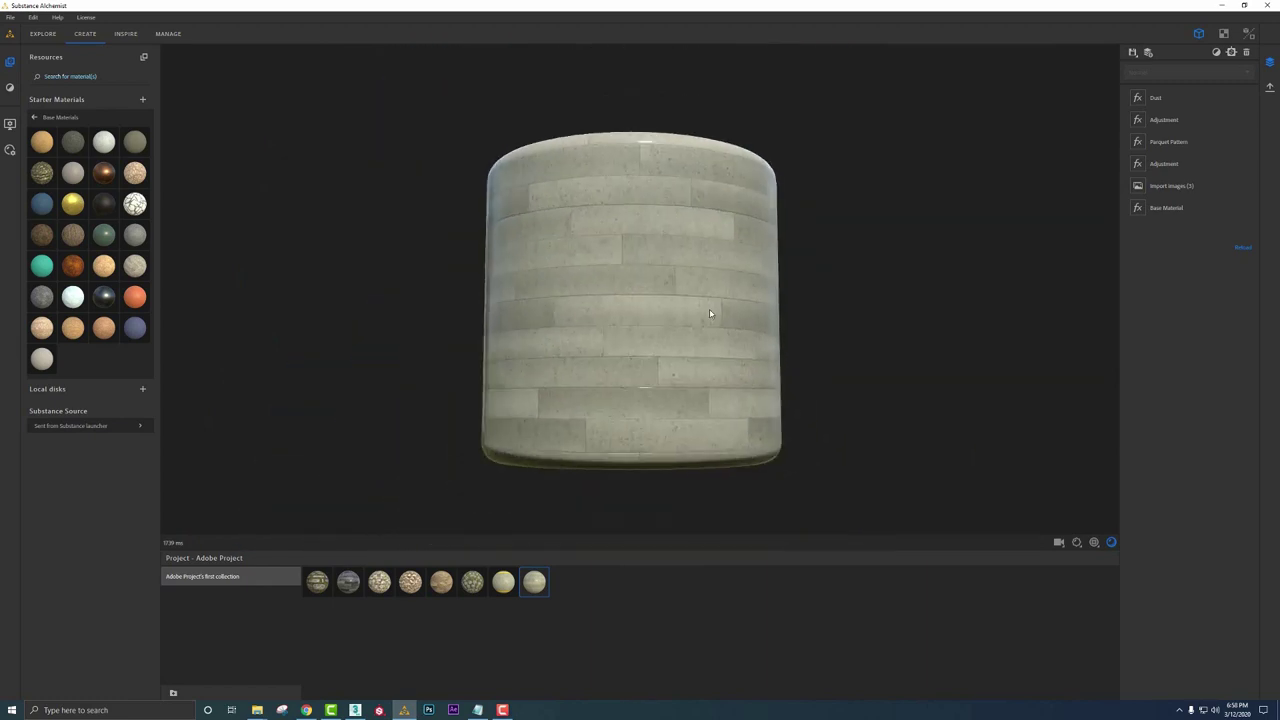
Start a new material and import the three concrete-19 images from the Textures folder with the Use as bitmap template
click(1148, 54)
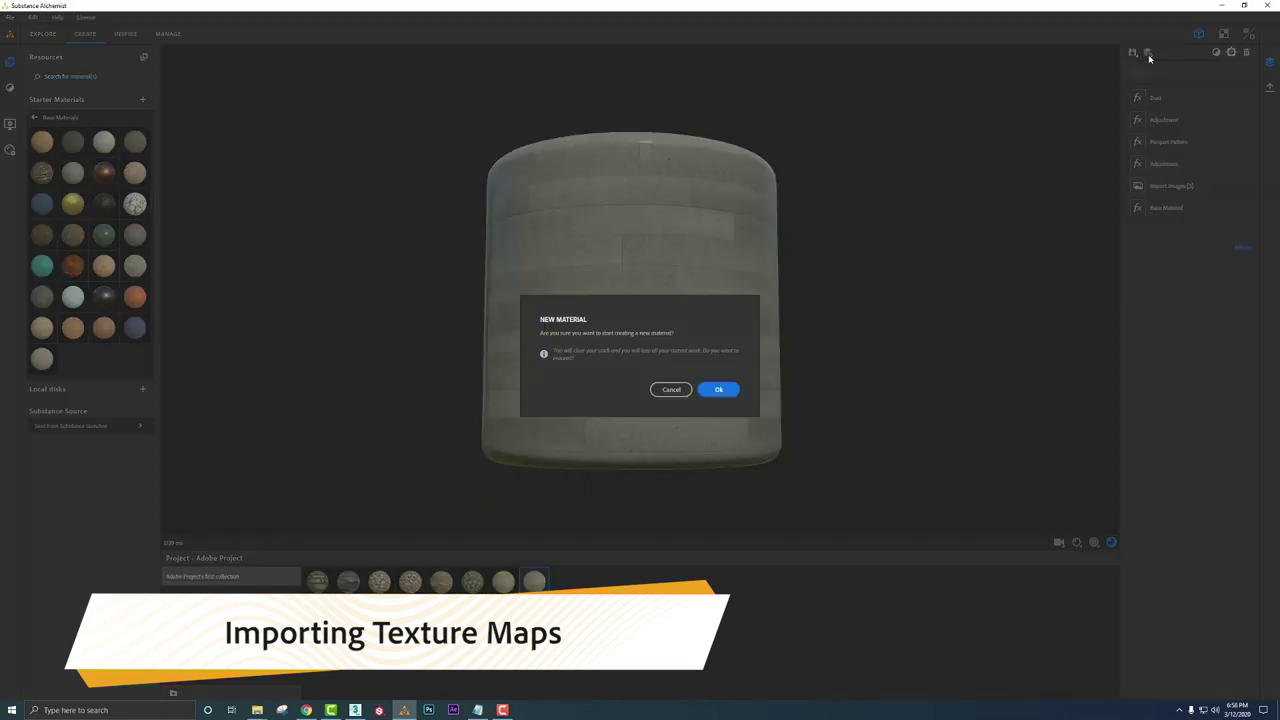
click(719, 390)
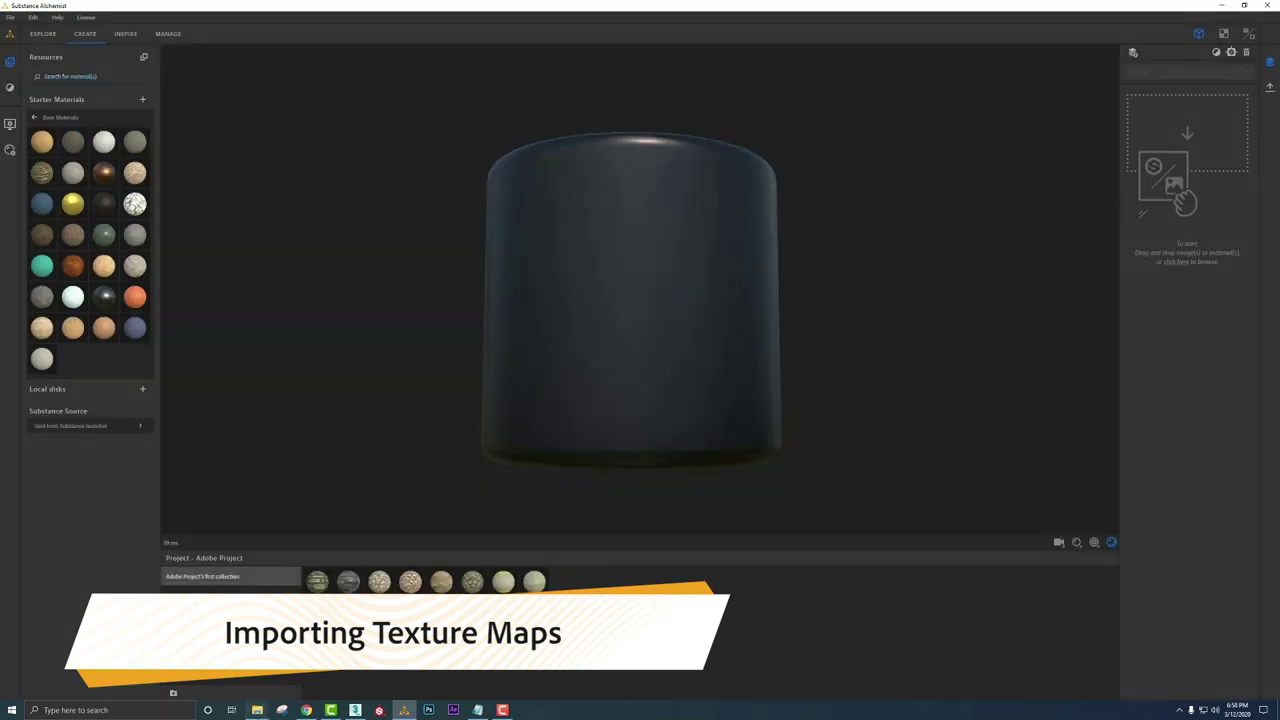
click(257, 710)
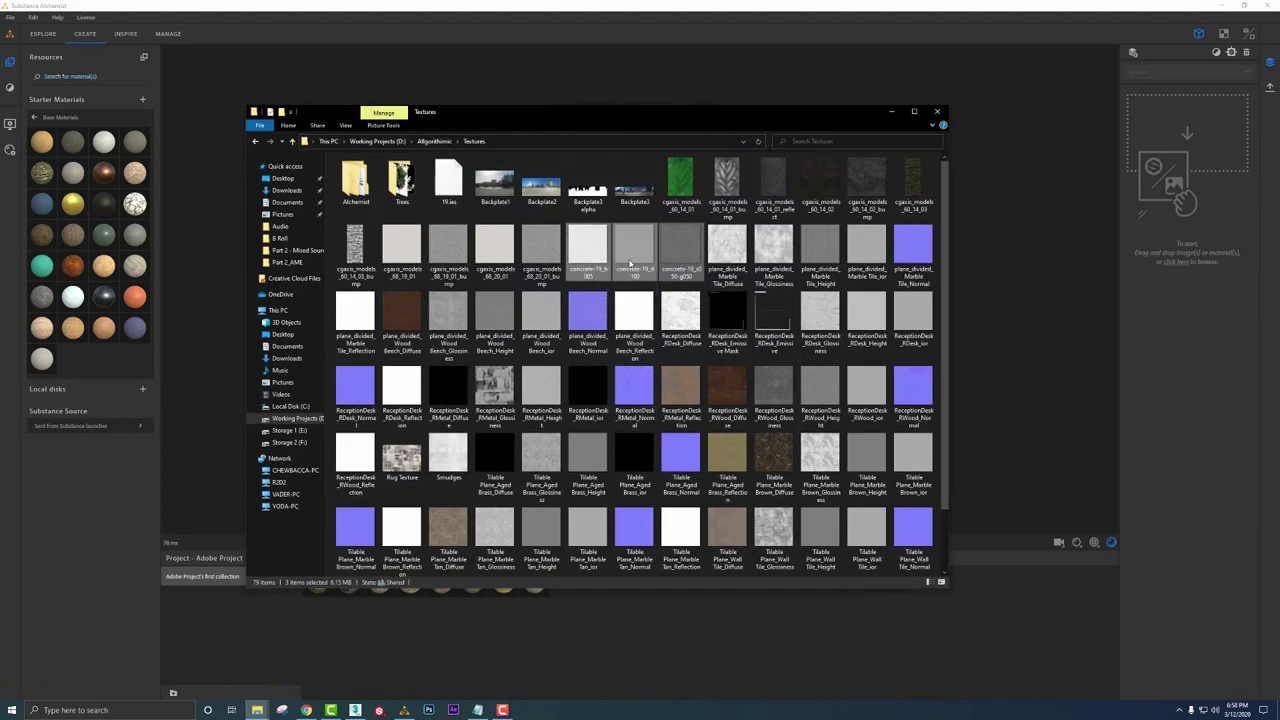
drag(685, 260, 1188, 150)
click(893, 113)
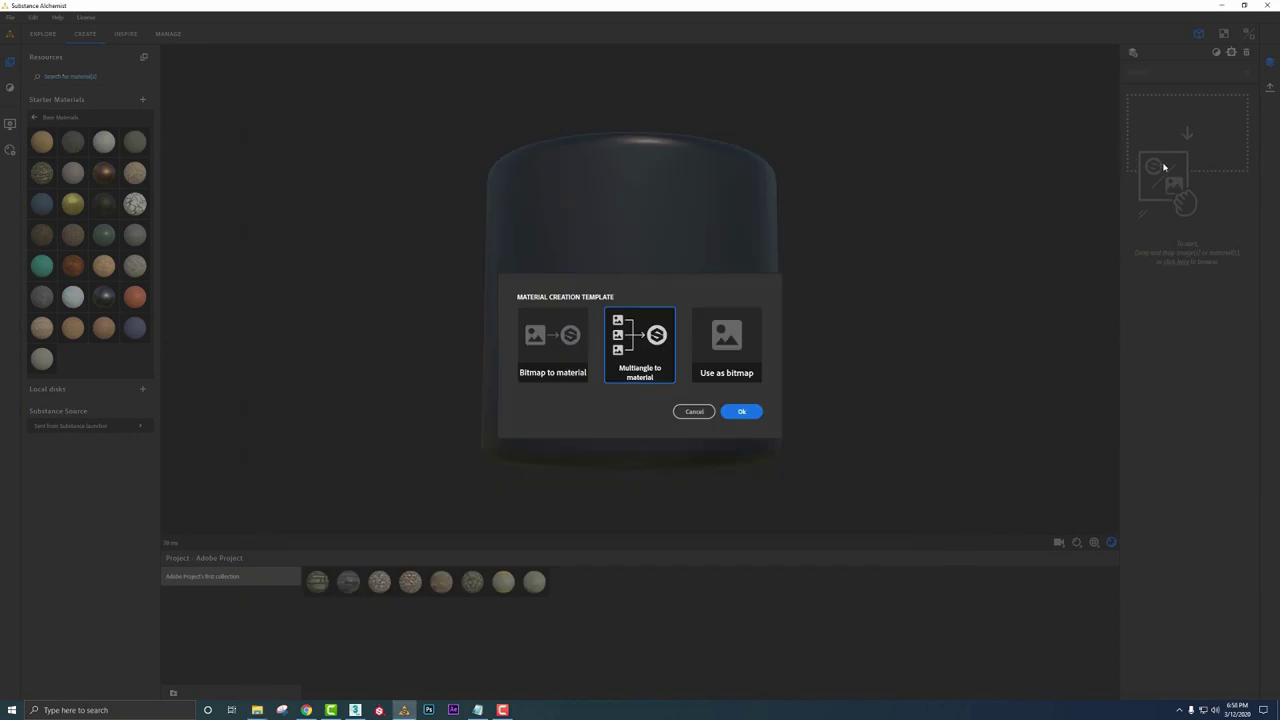
click(735, 340)
click(742, 413)
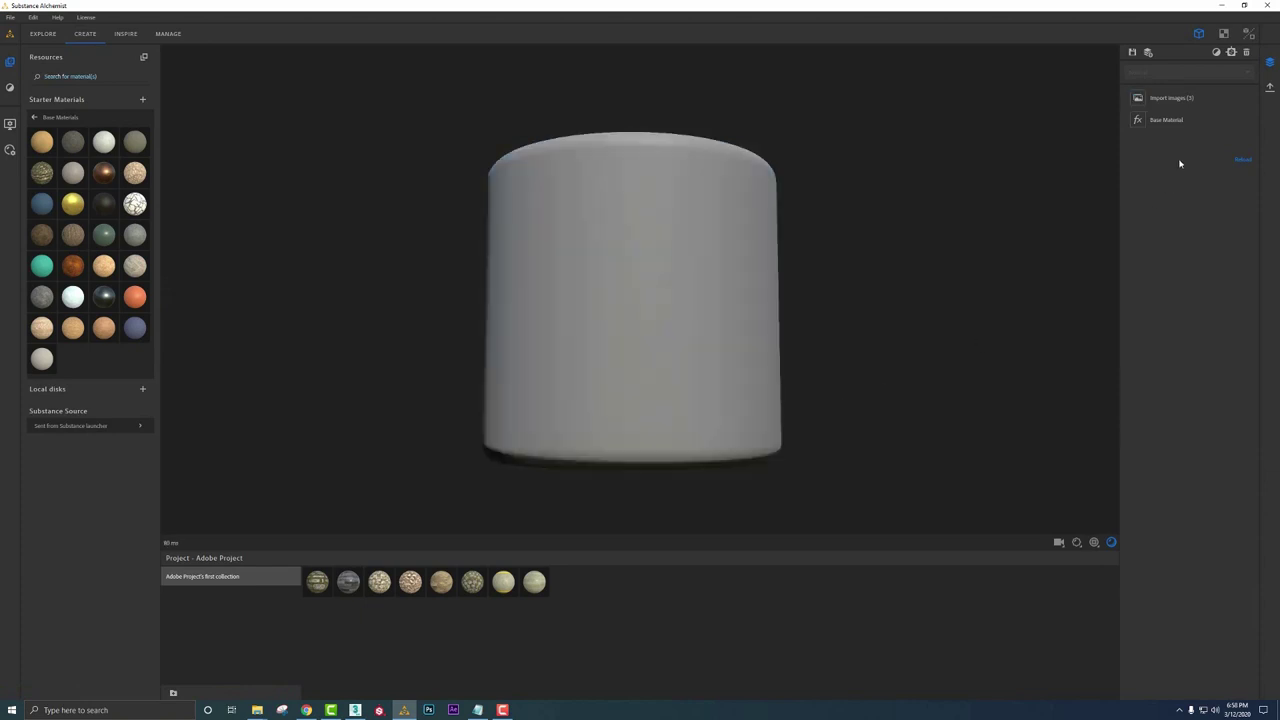
Set the output usage of concrete-19_s050-g050.jpg to Specular Level and of concrete-19_b005.jpg to Height
click(1163, 100)
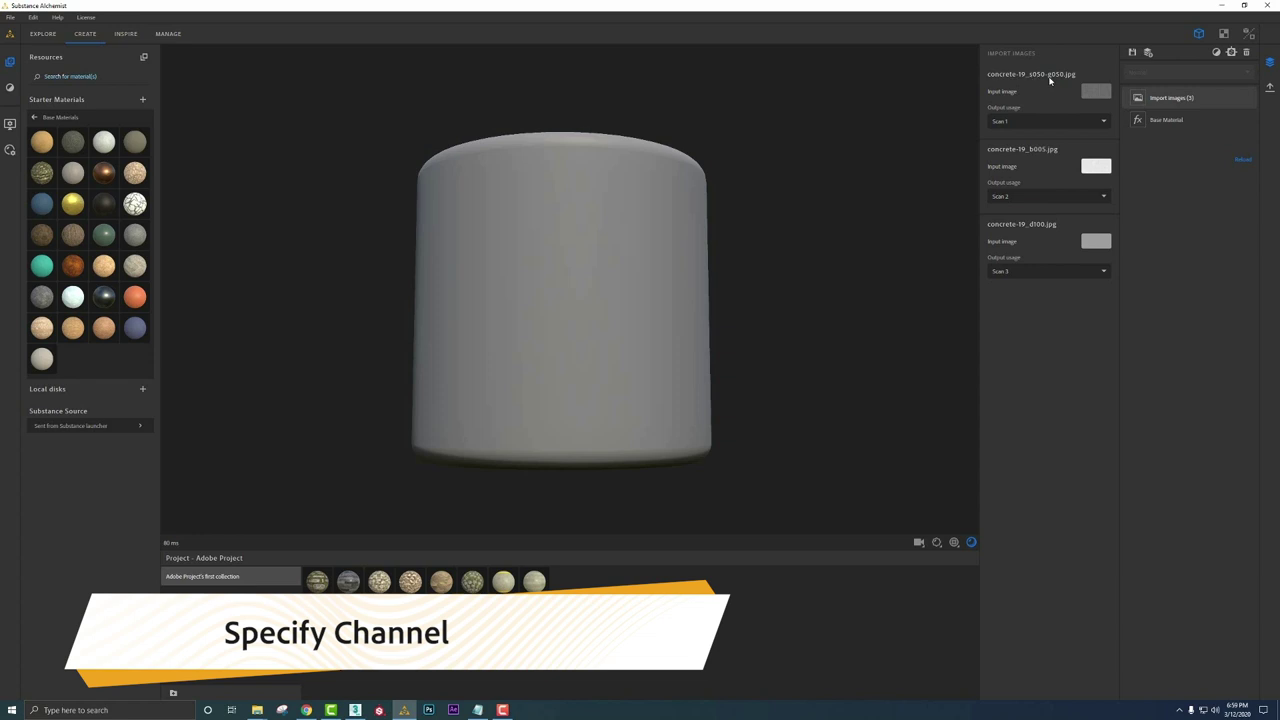
click(1023, 122)
scroll(1015, 170, down, 3)
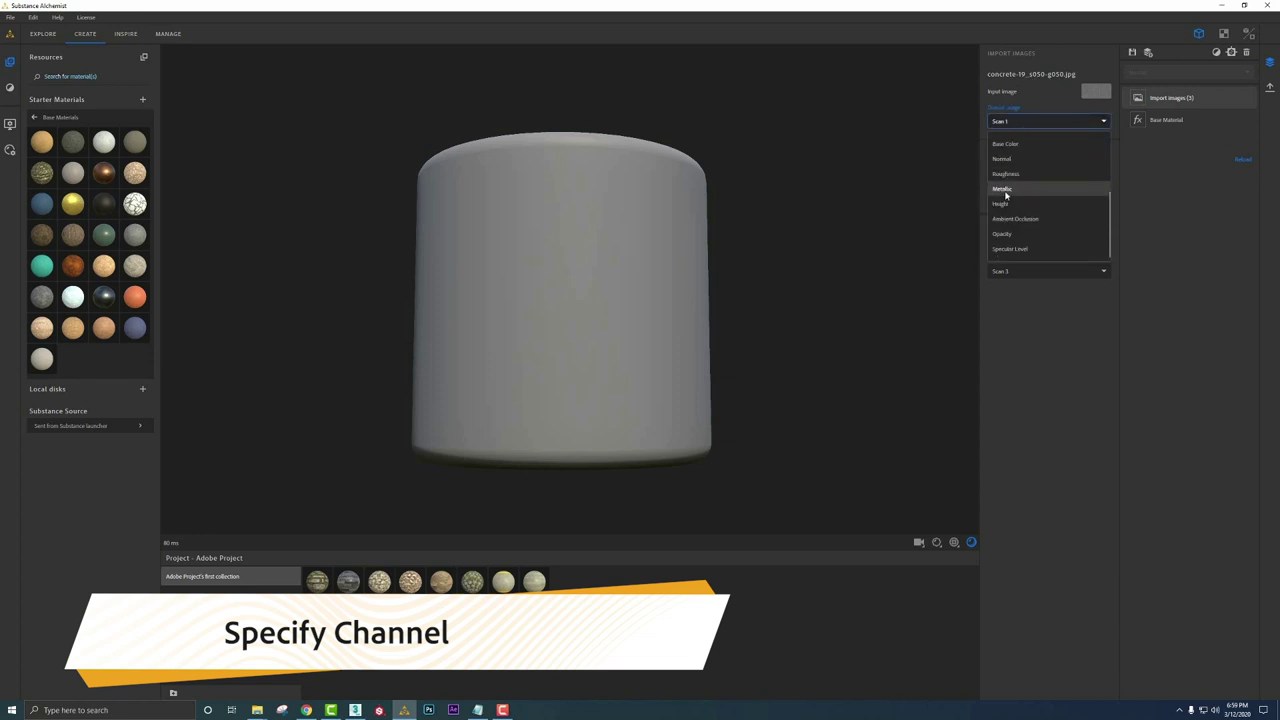
click(1010, 248)
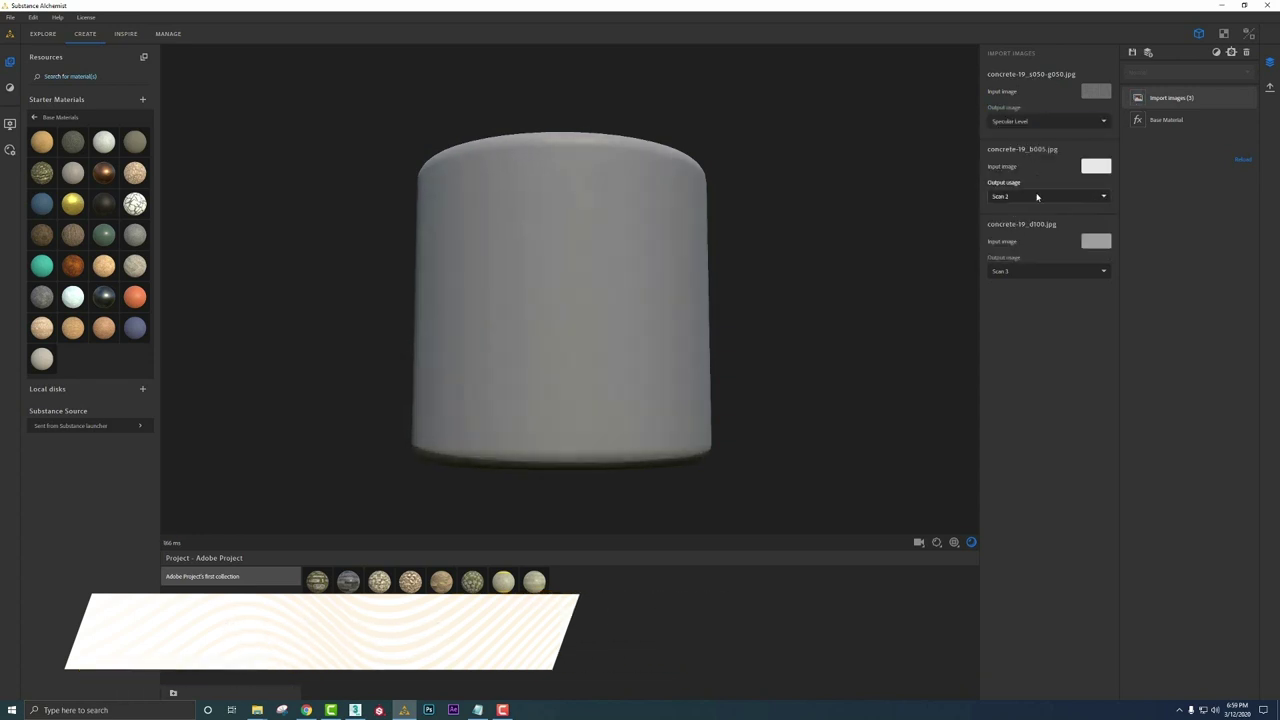
click(1037, 197)
scroll(1035, 230, down, 3)
click(1026, 278)
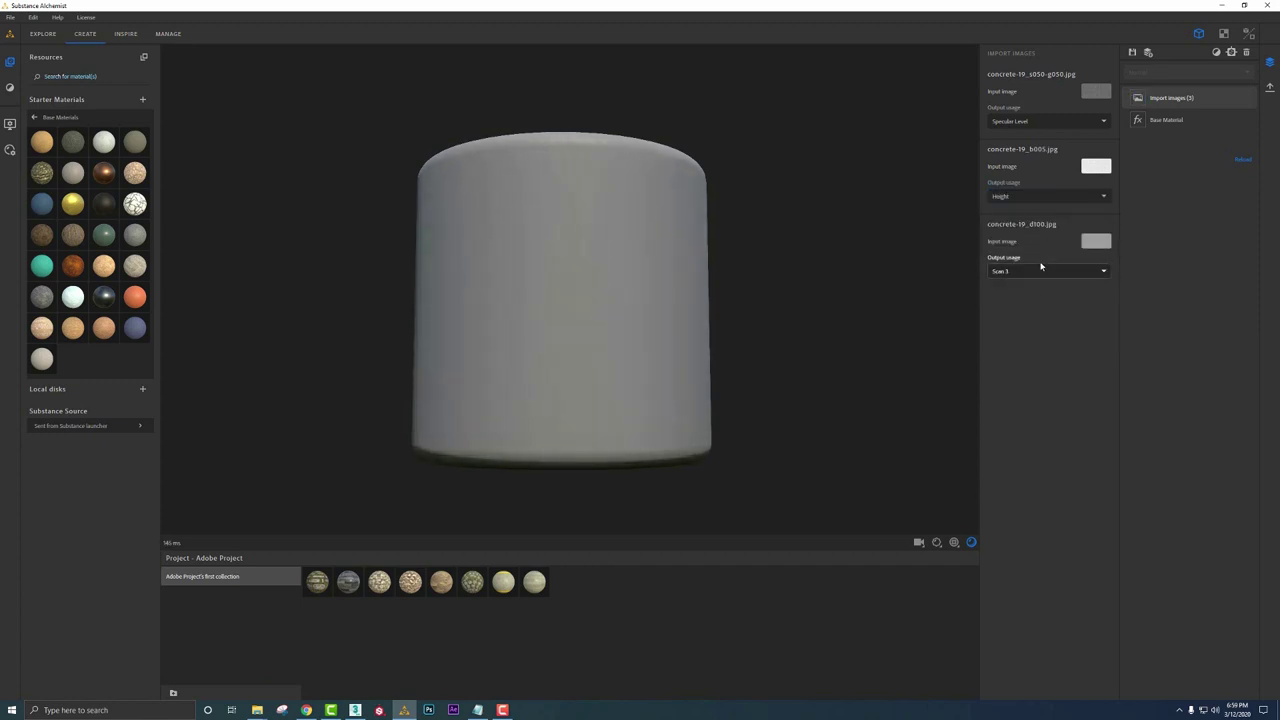
Set the output usage of concrete-19_d100.jpg to Base Color and check the concrete surface up close
click(1040, 270)
scroll(1058, 335, down, 3)
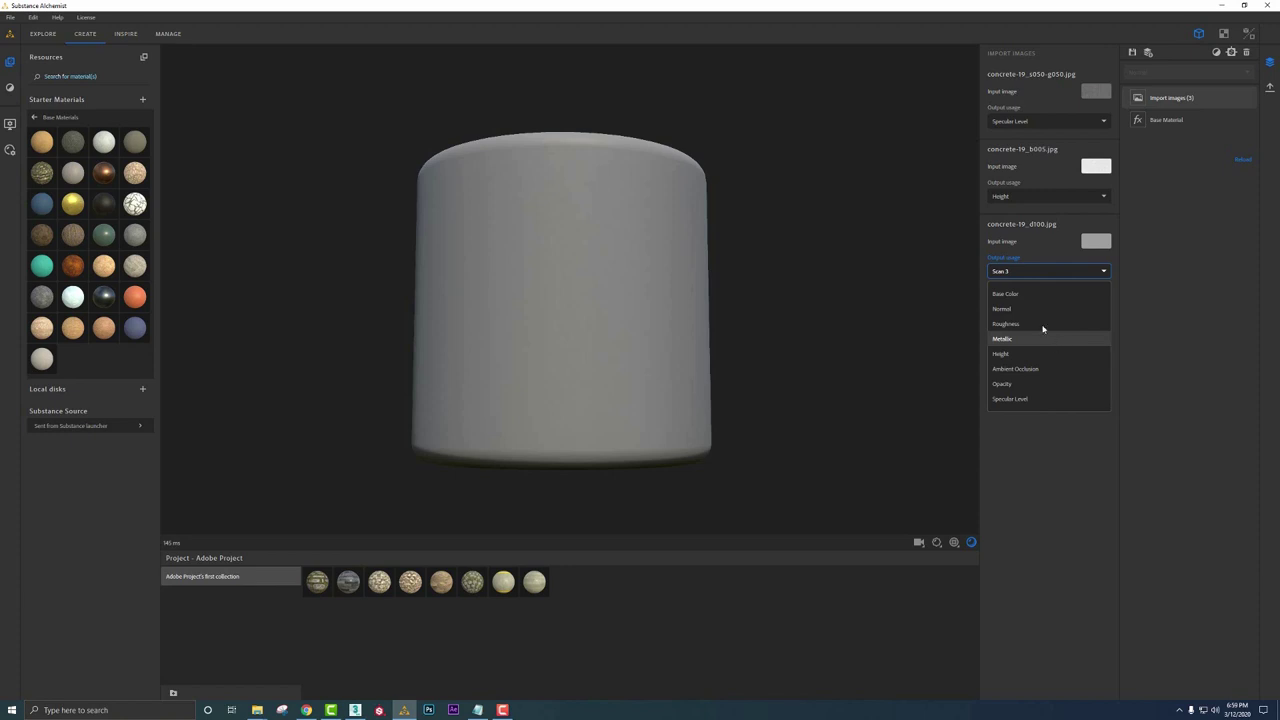
click(1015, 296)
scroll(678, 343, up, 2)
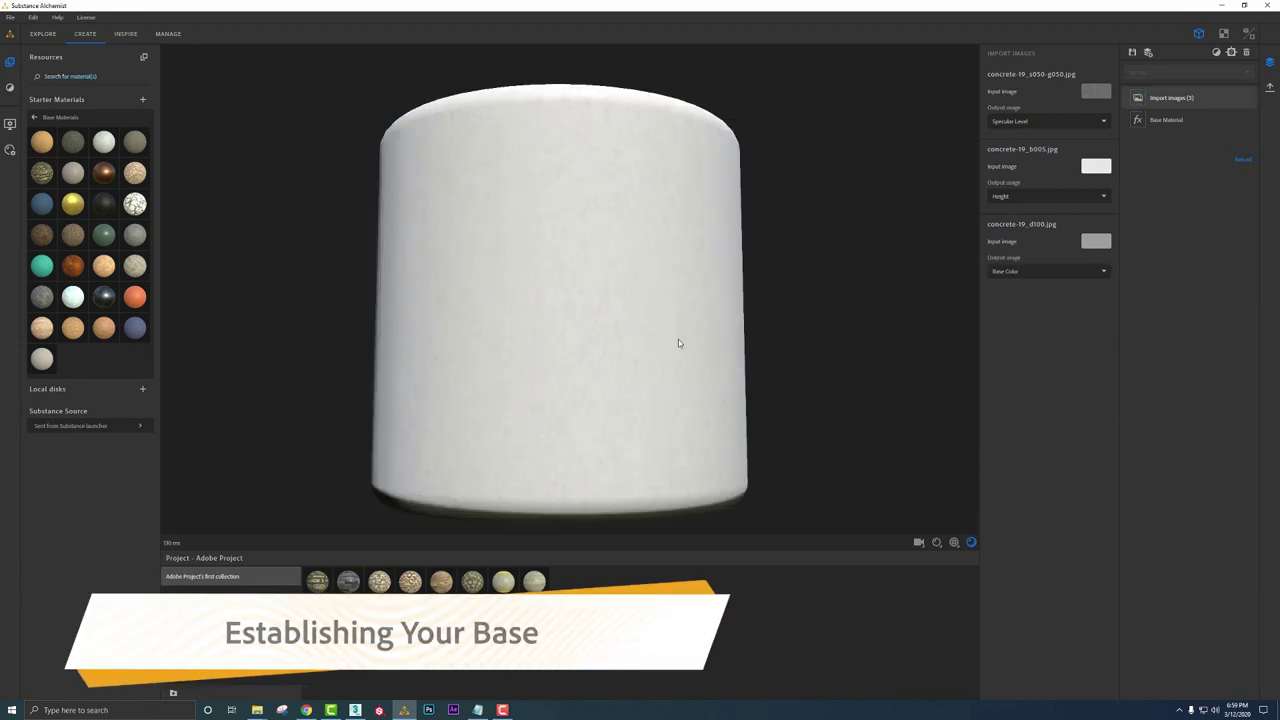
scroll(678, 343, up, 4)
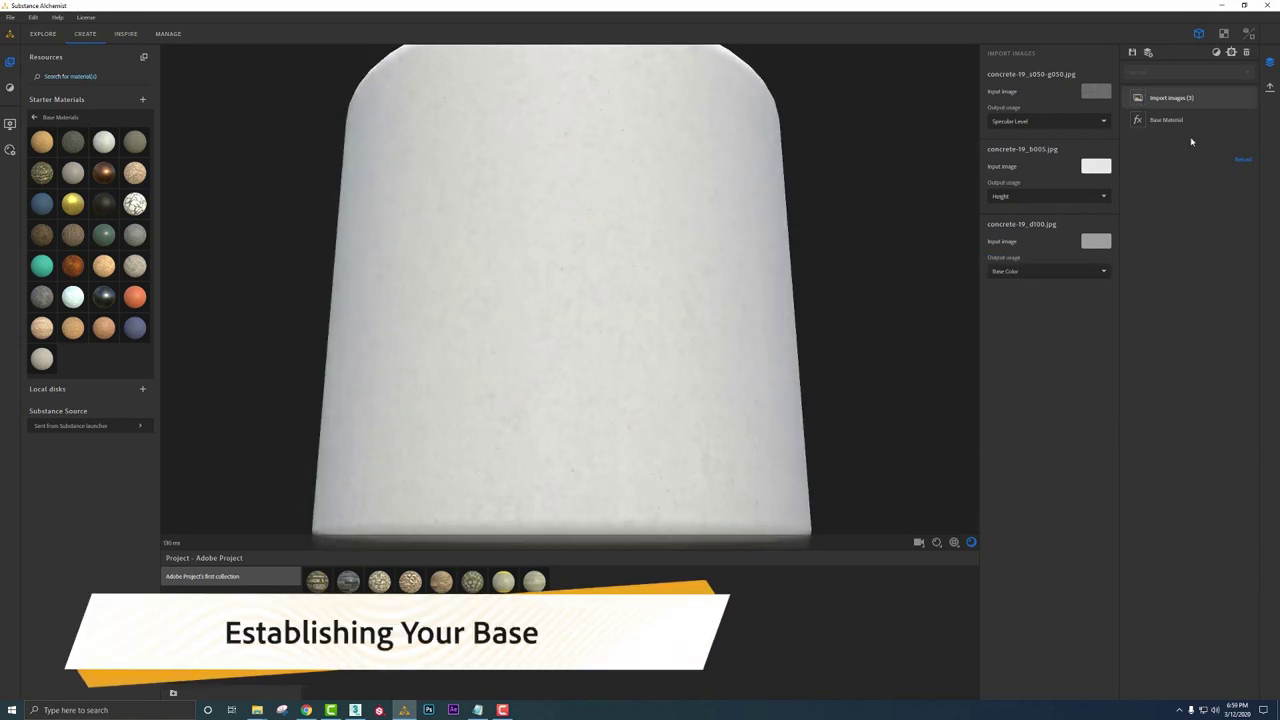
Add an Adjustment filter above the imported images and show the Tool category in the filter library
key(space)
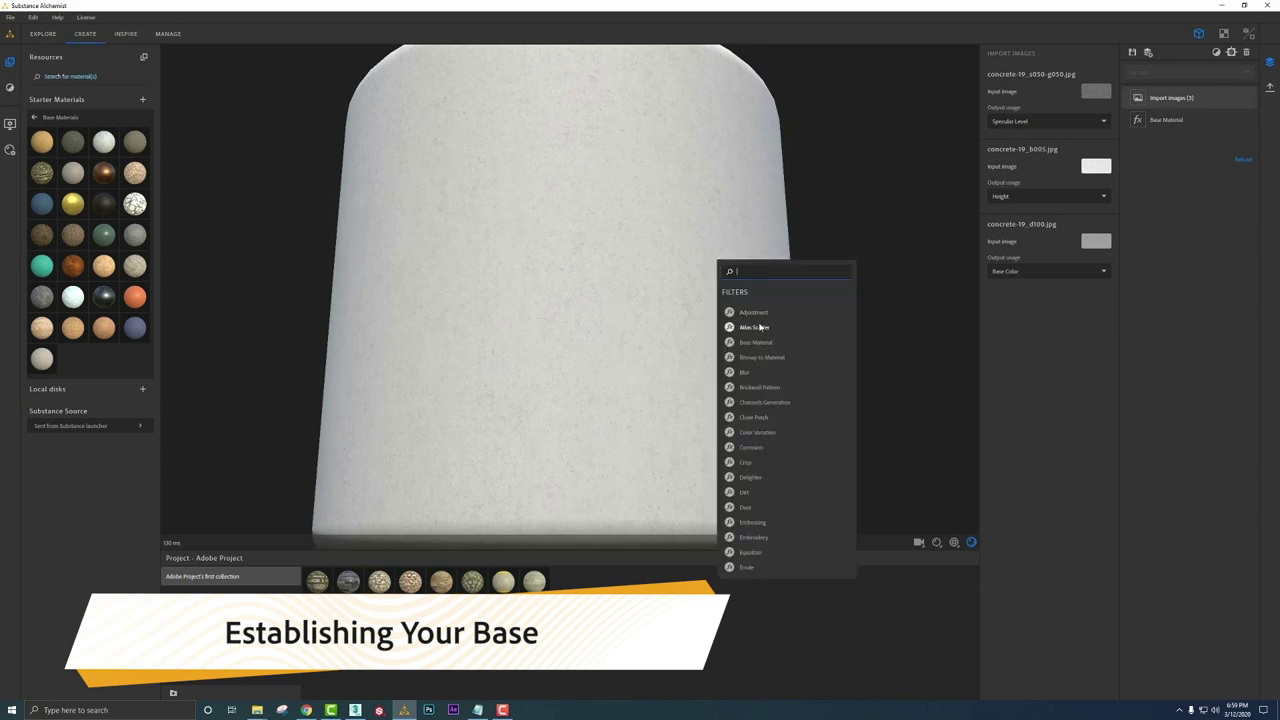
key(Return)
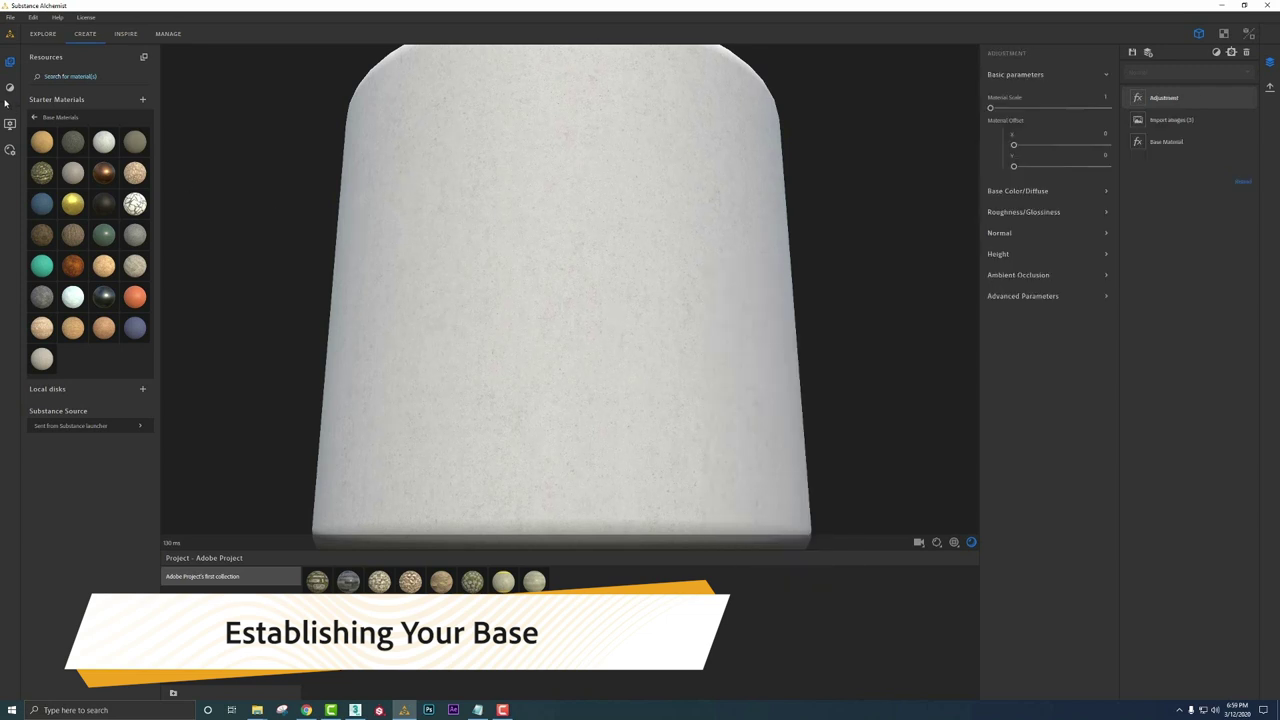
click(10, 88)
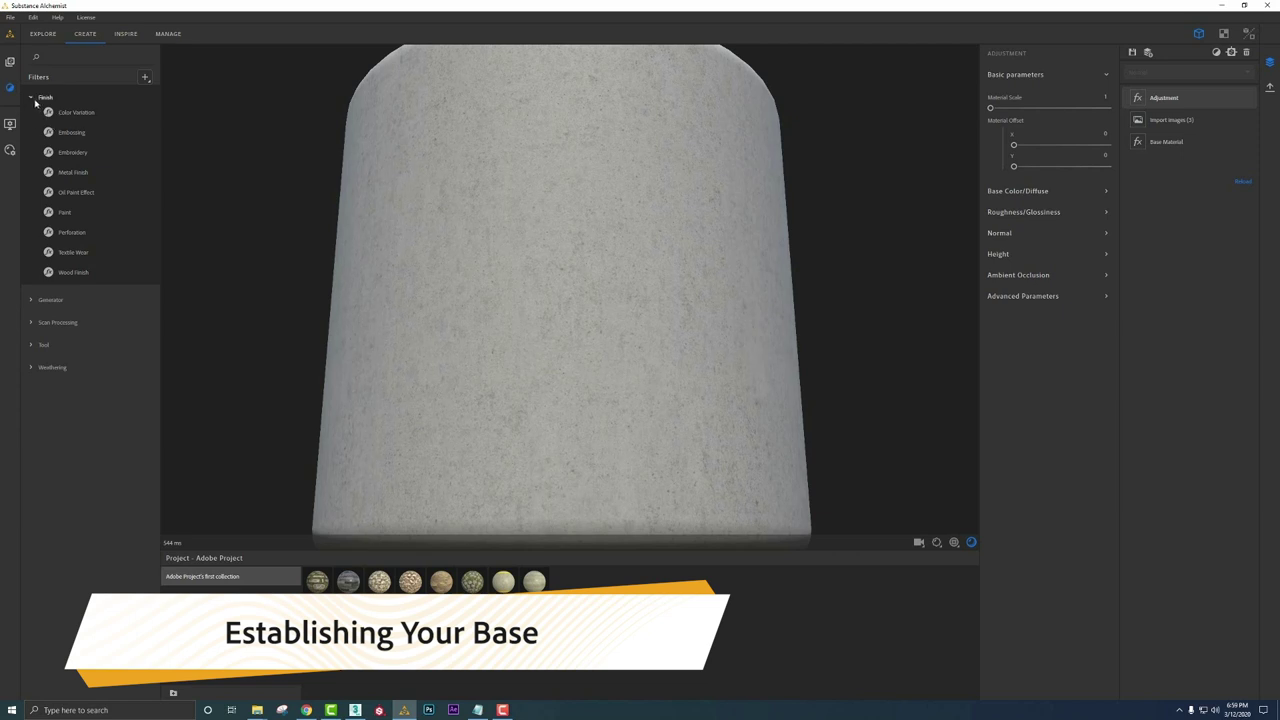
click(36, 344)
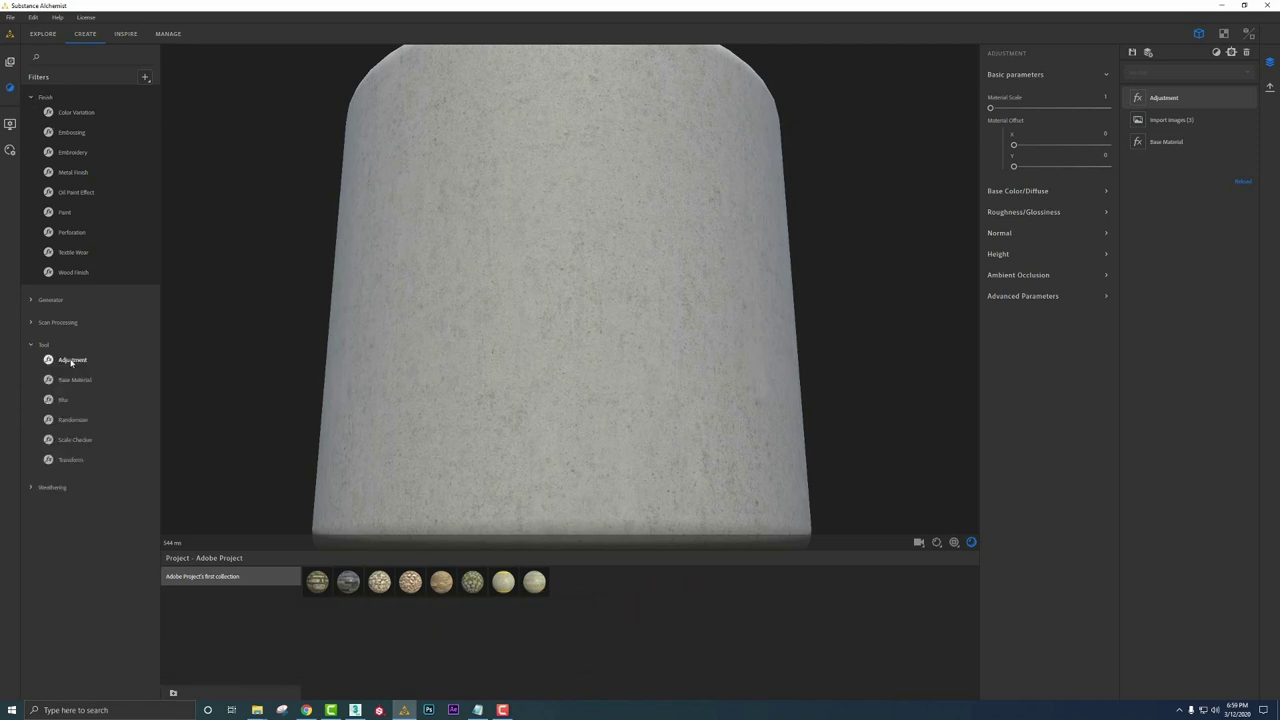
Set the Adjustment filter's base color Post Sharpen Intensity to about 0.51 and inspect the sharpened concrete
drag(543, 329, 611, 343)
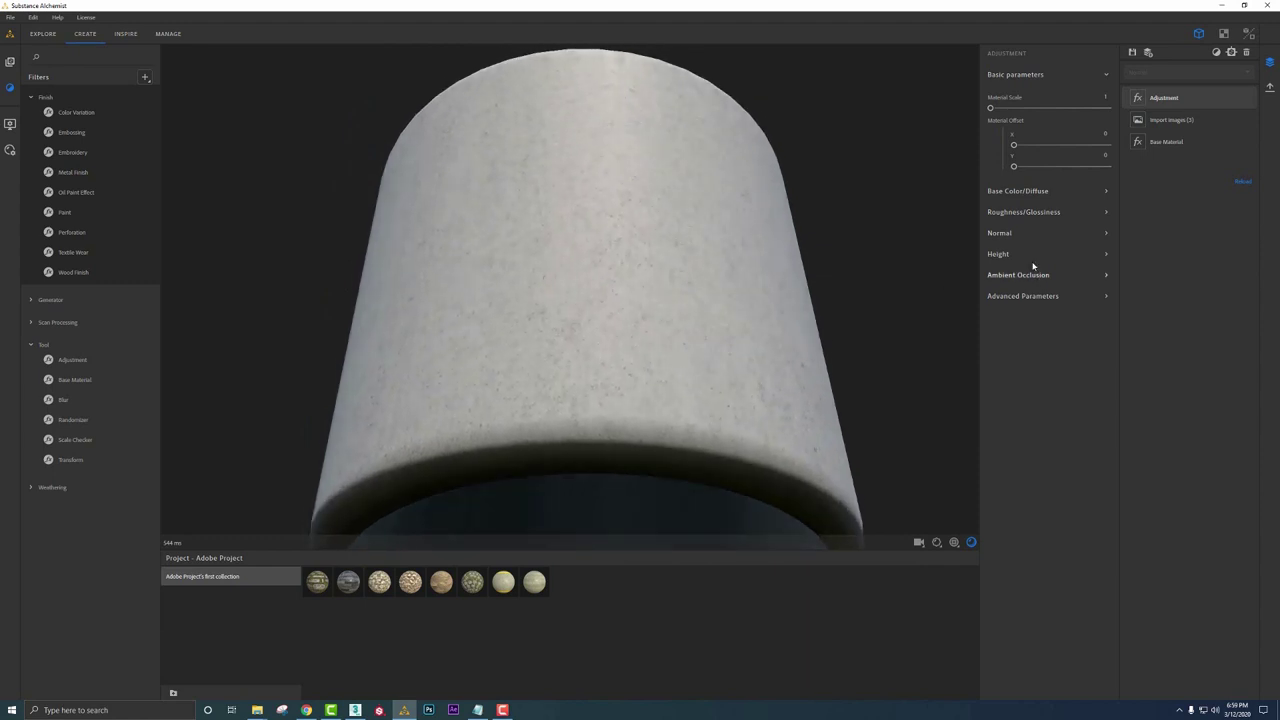
click(1025, 195)
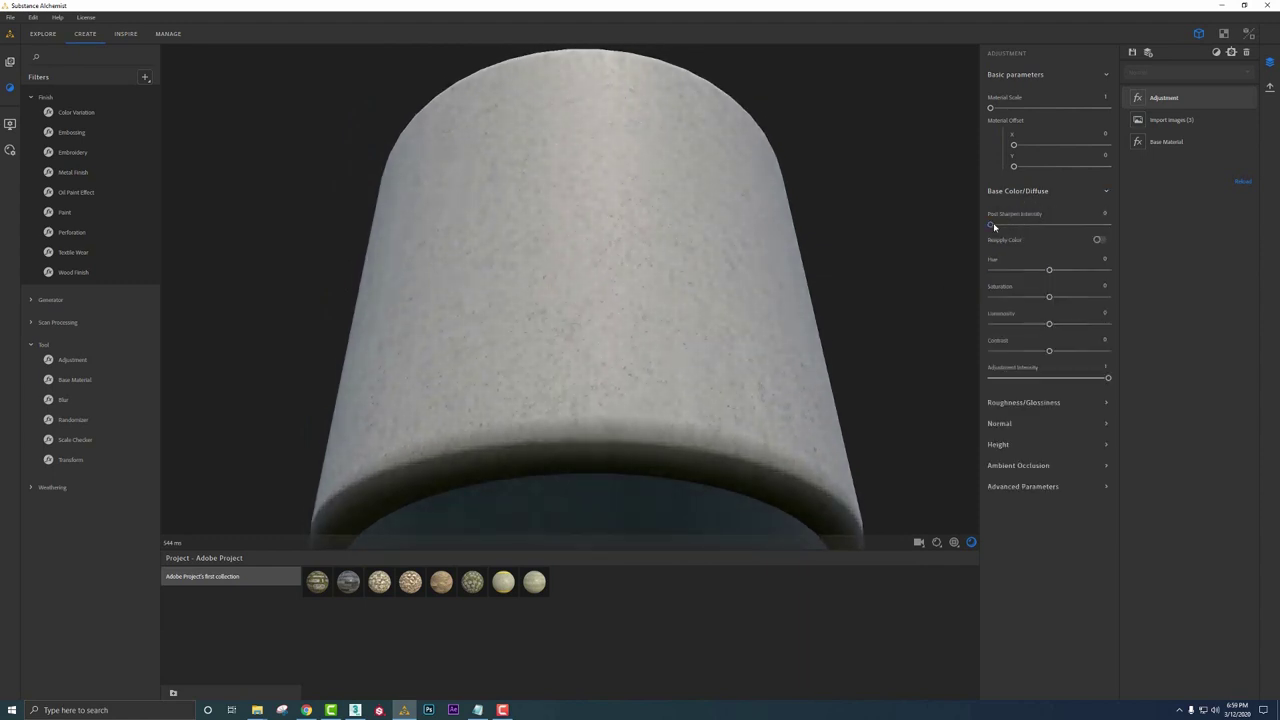
drag(992, 226, 1040, 229)
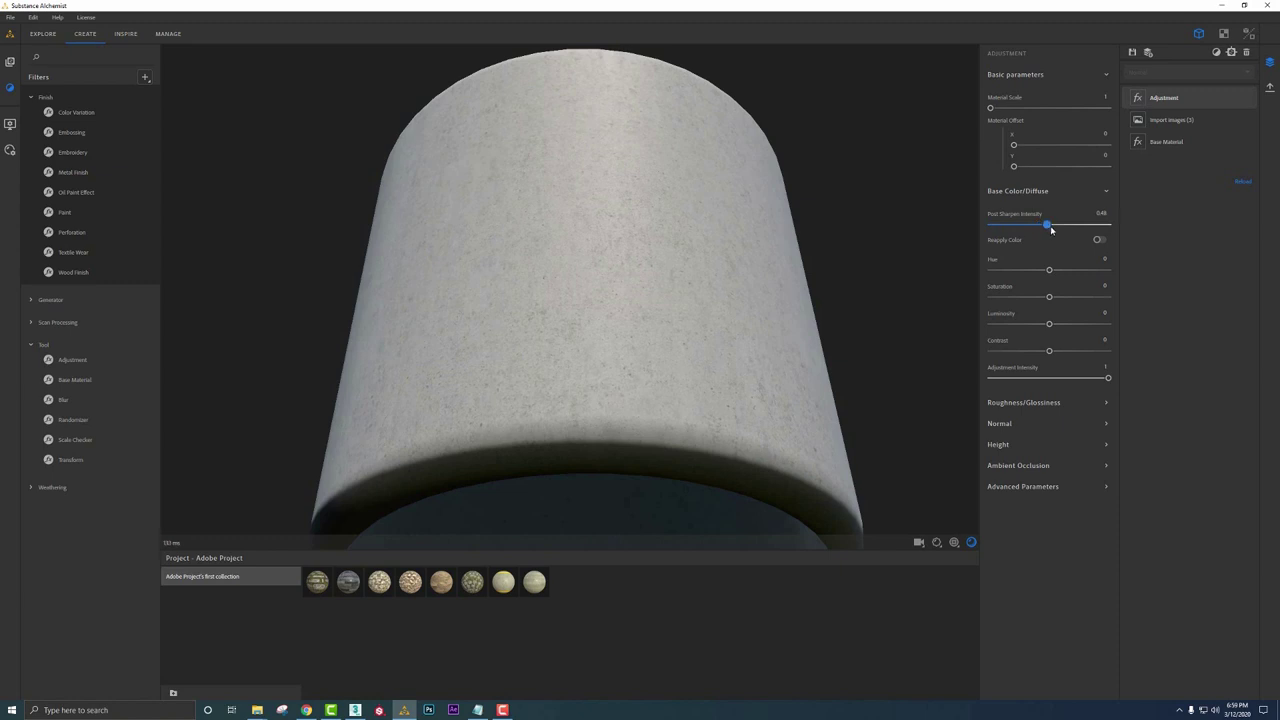
drag(606, 258, 614, 284)
scroll(606, 276, up, 5)
scroll(610, 284, down, 4)
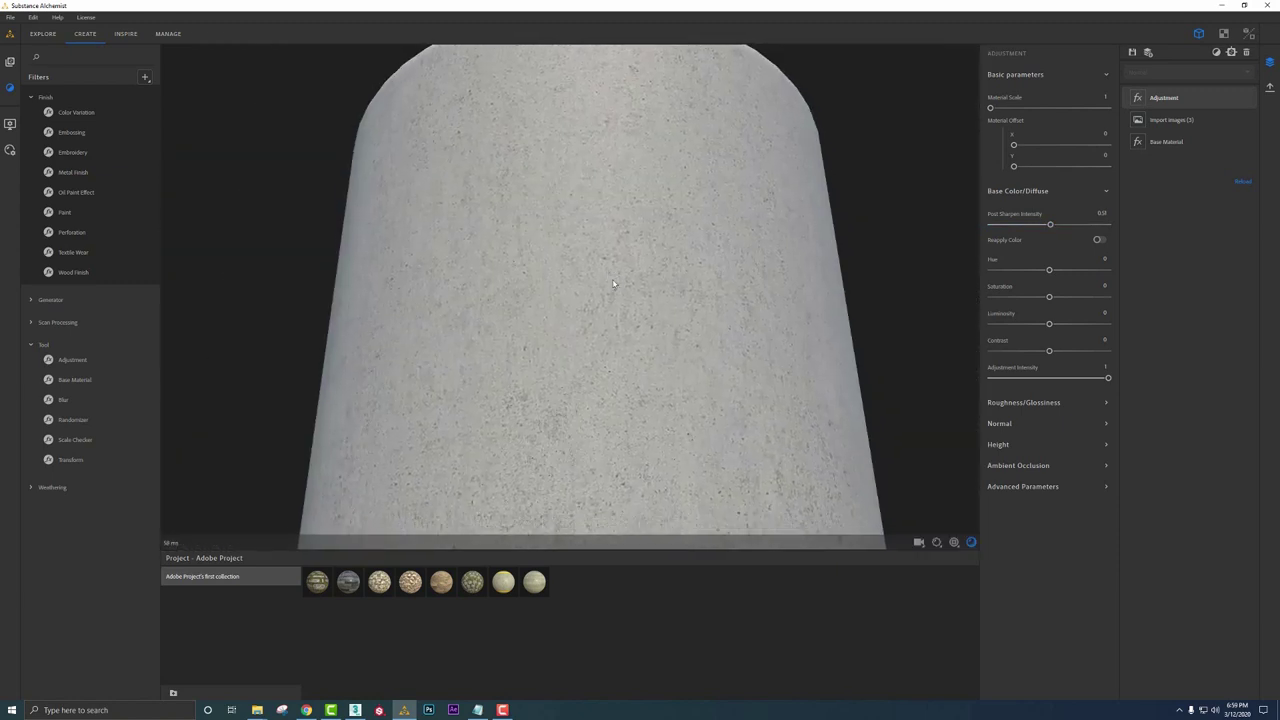
Expand the Adjustment filter's Height parameters and set the viewport displacement amplitude to about 0.02
click(1007, 445)
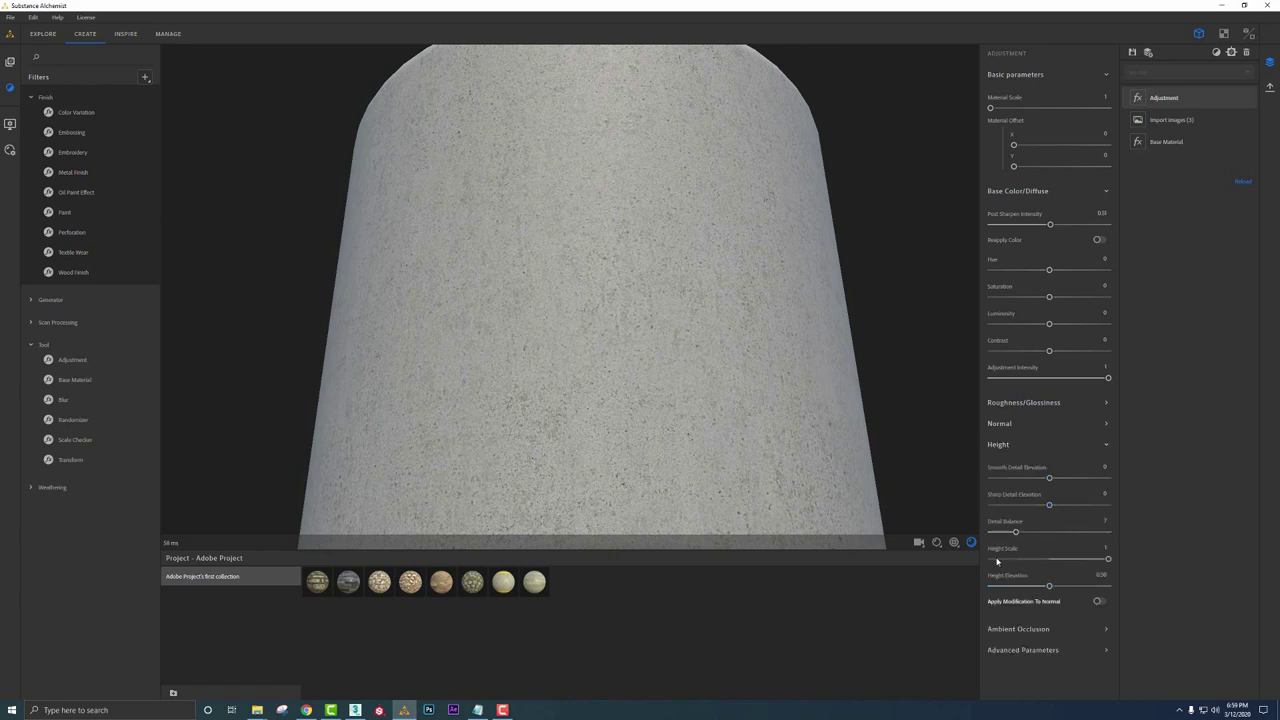
click(936, 542)
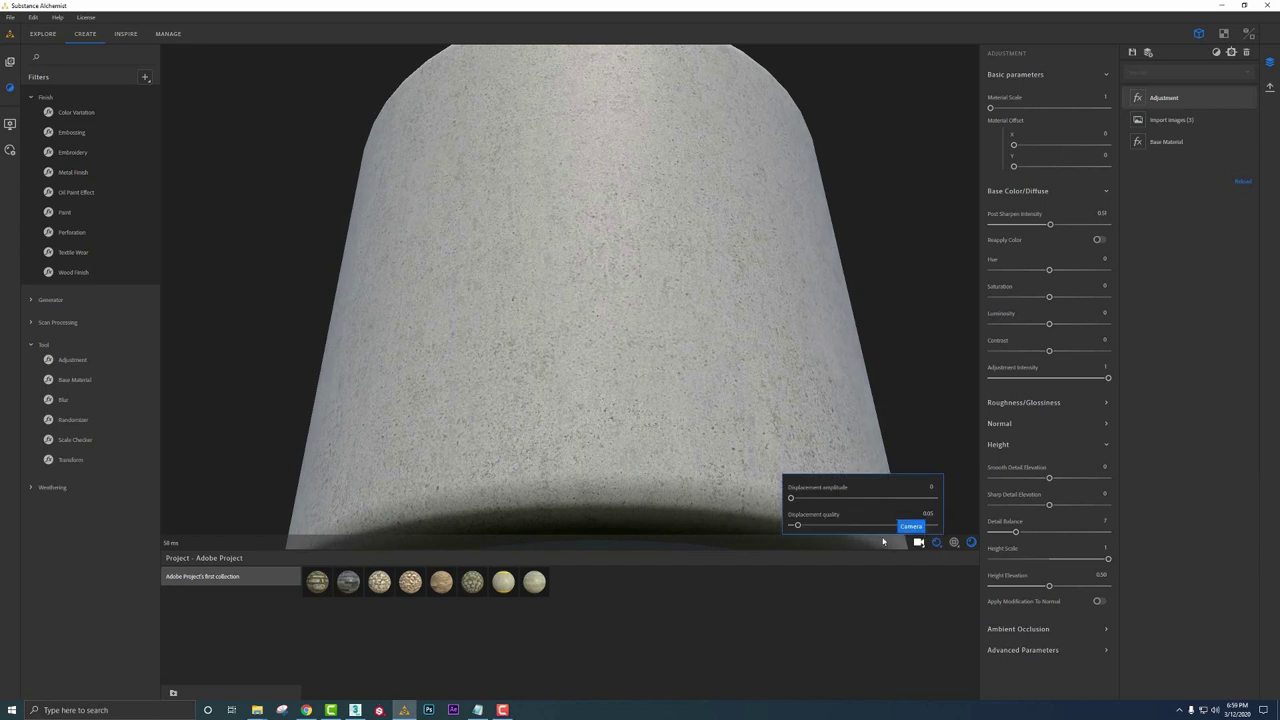
click(794, 499)
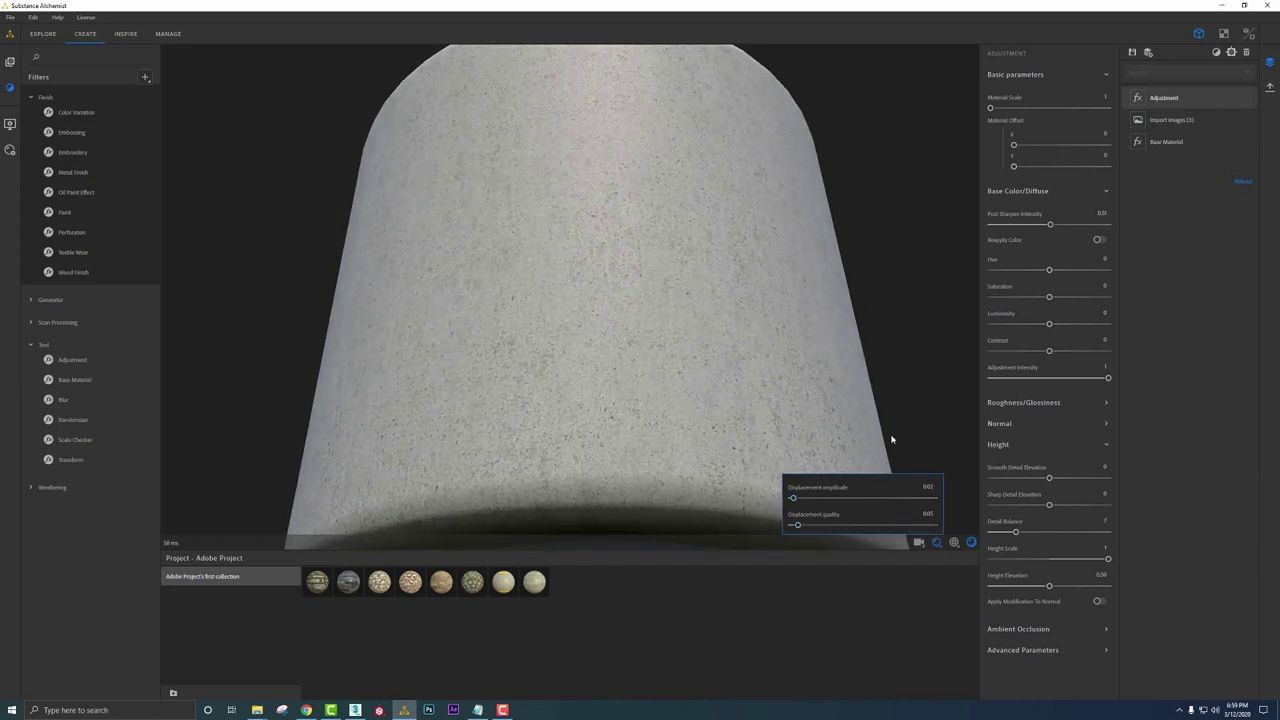
Enable Apply Modification To Normal, reduce the Height Scale to about mid-range, and inspect the concrete relief
drag(1087, 559, 1074, 560)
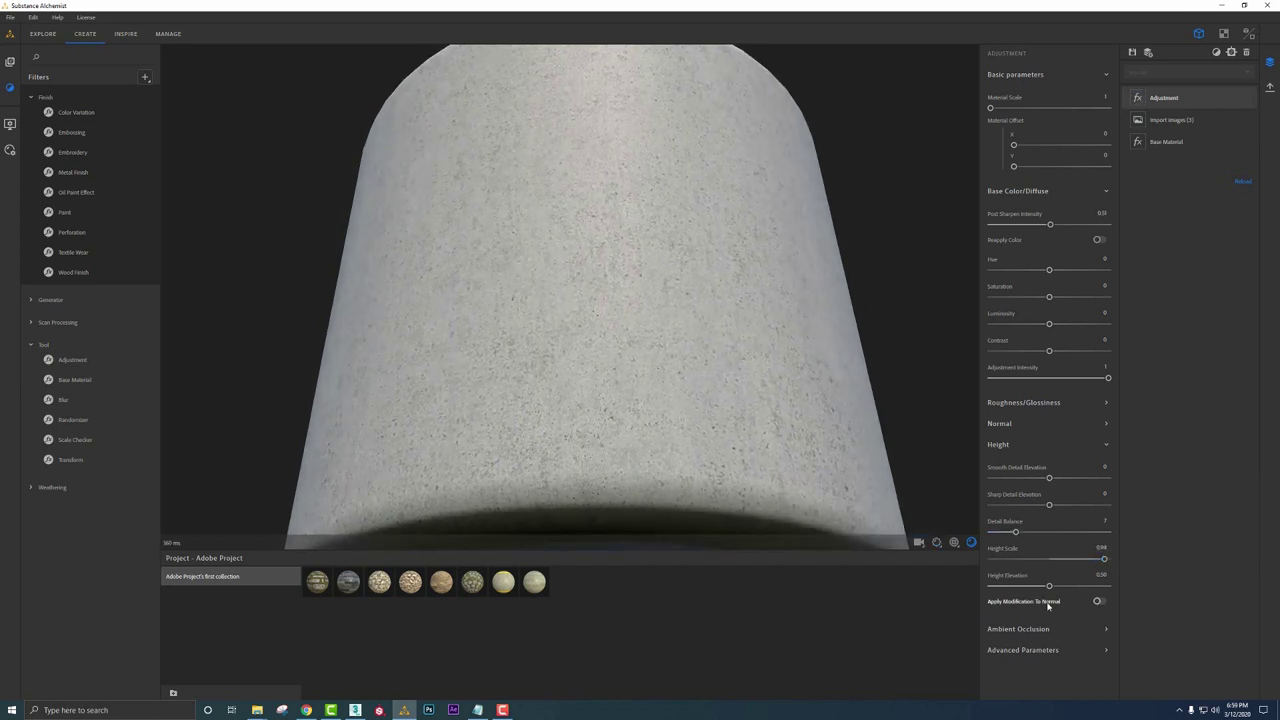
click(1100, 602)
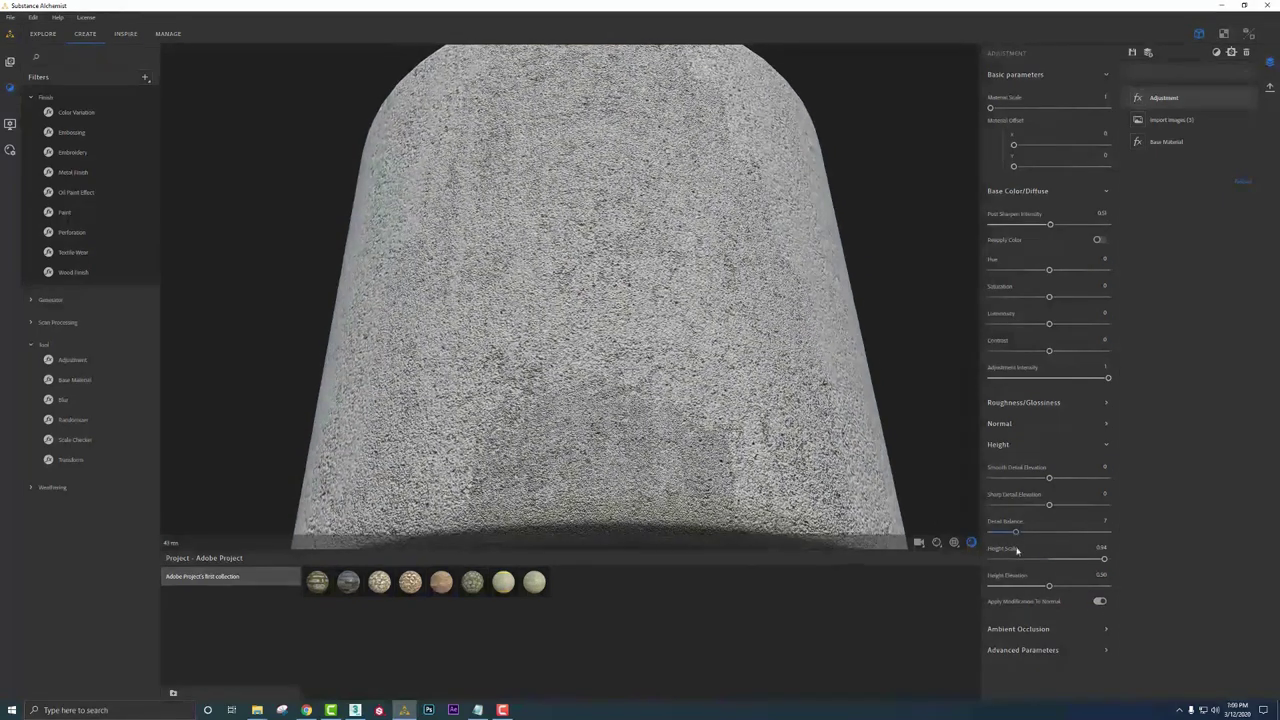
drag(1098, 566, 1061, 561)
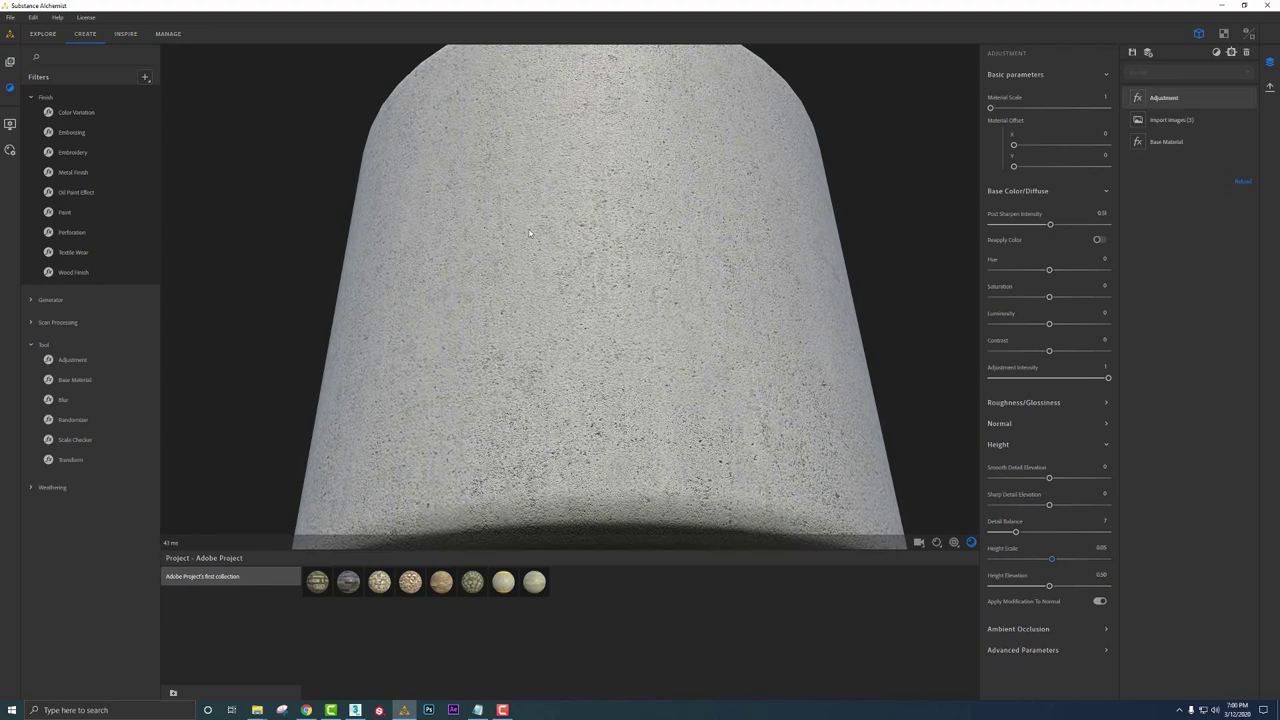
drag(530, 233, 508, 152)
right_drag(508, 152, 640, 227)
scroll(640, 229, down, 5)
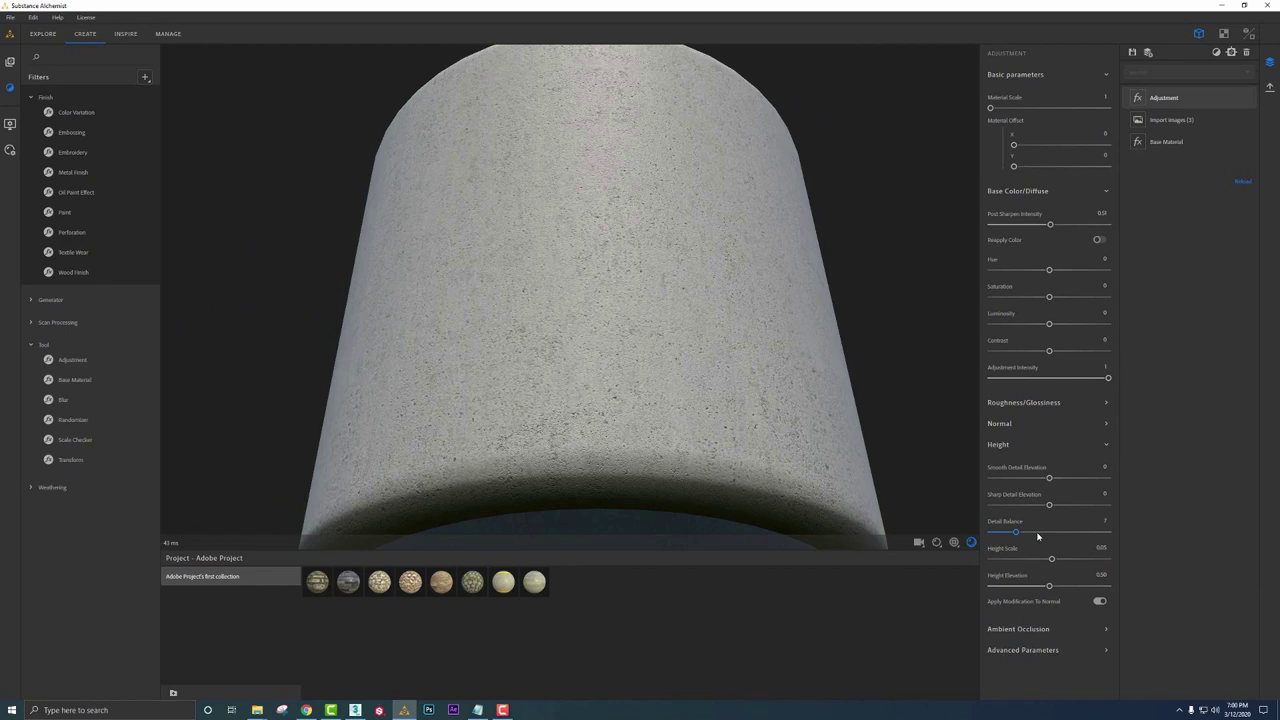
Enable Recompute AO From New Height, and set the Roughness/Glossiness Intensity to about -0.51 and Contrast to about 0.60
click(1027, 630)
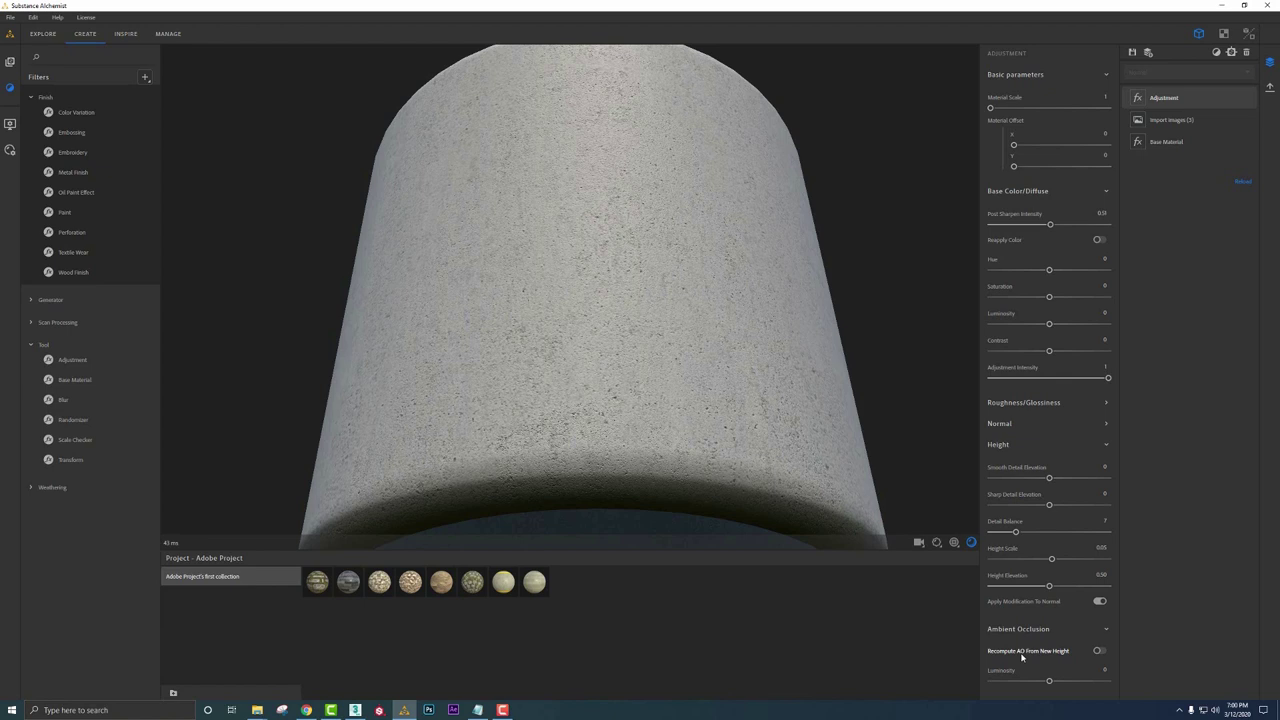
click(1099, 652)
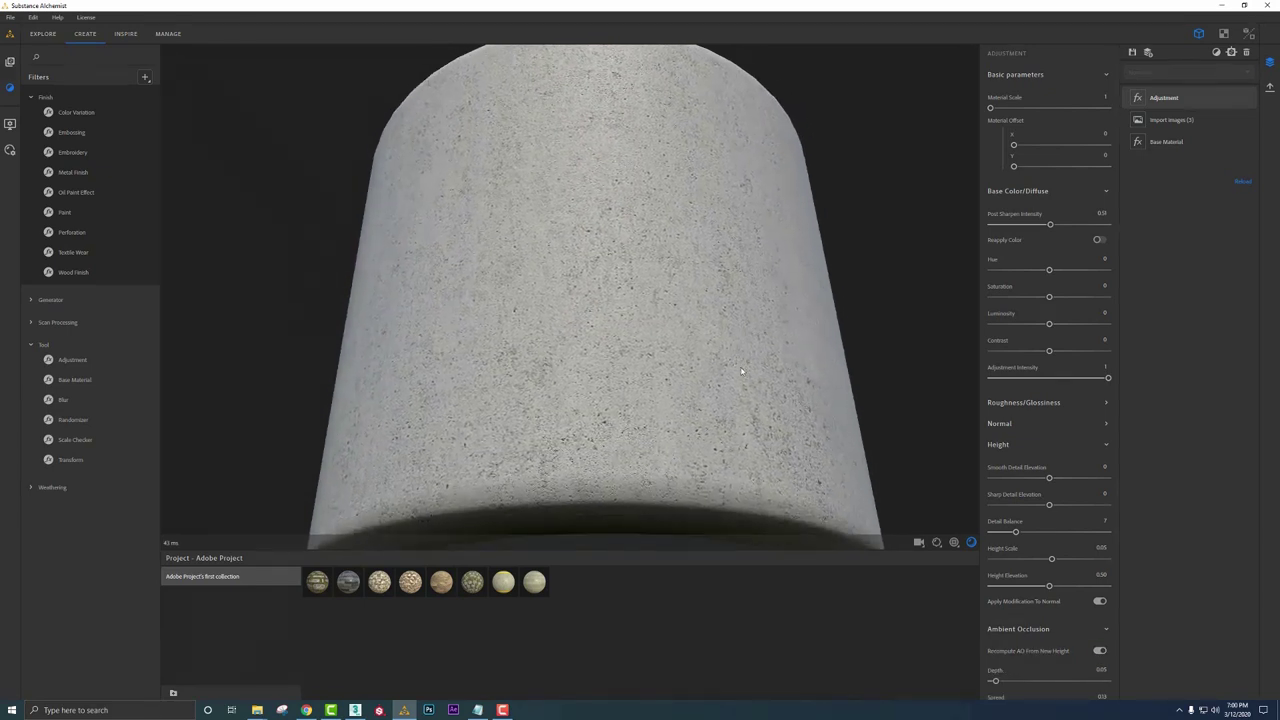
click(1037, 405)
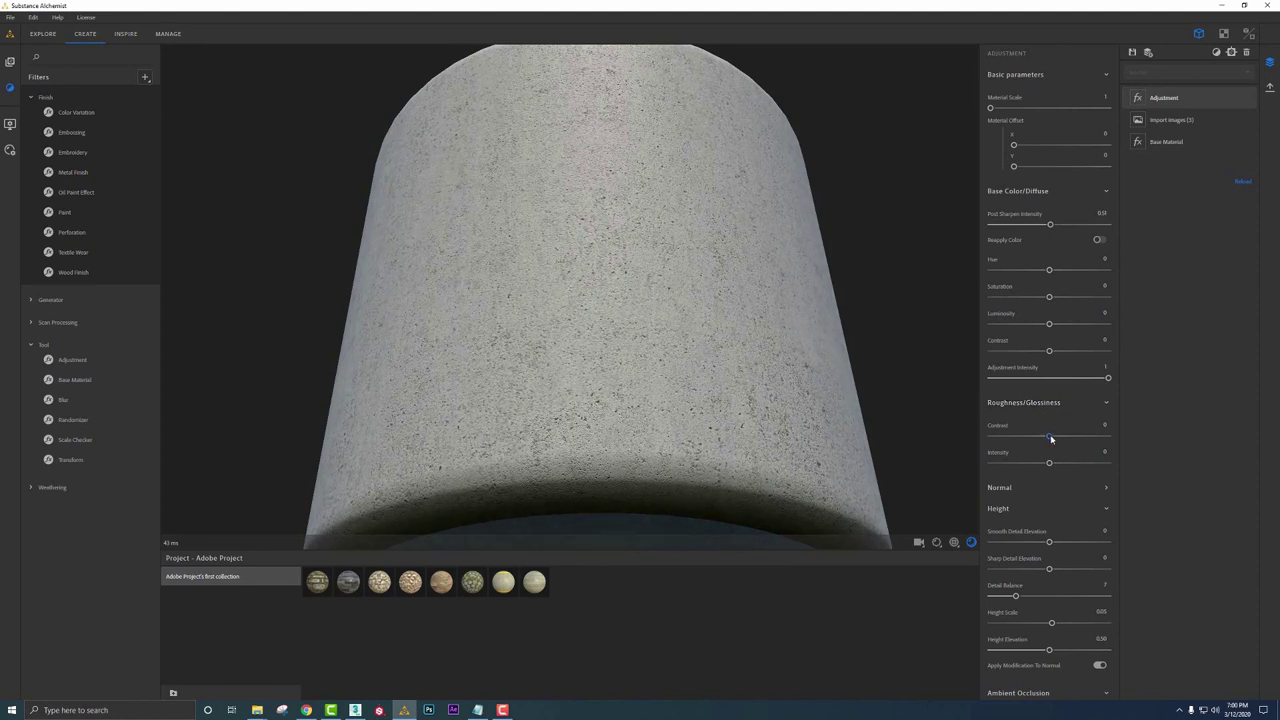
drag(1049, 467, 1018, 467)
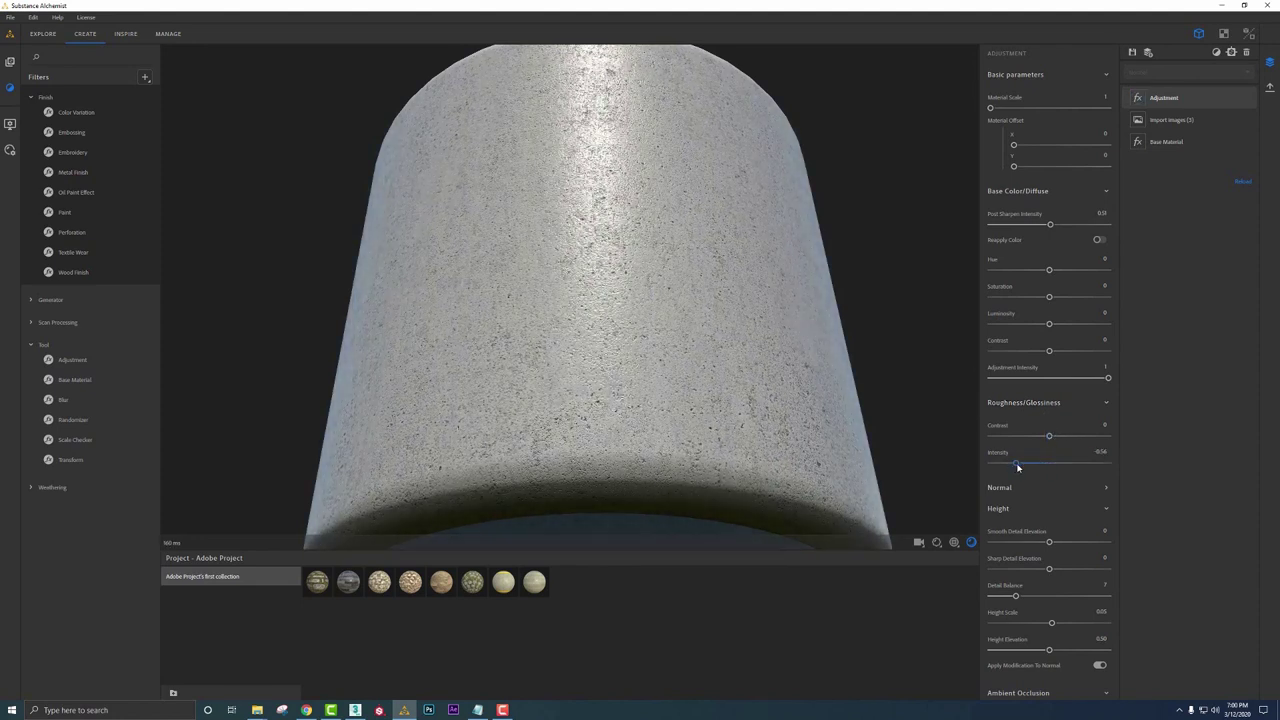
drag(1018, 467, 1020, 430)
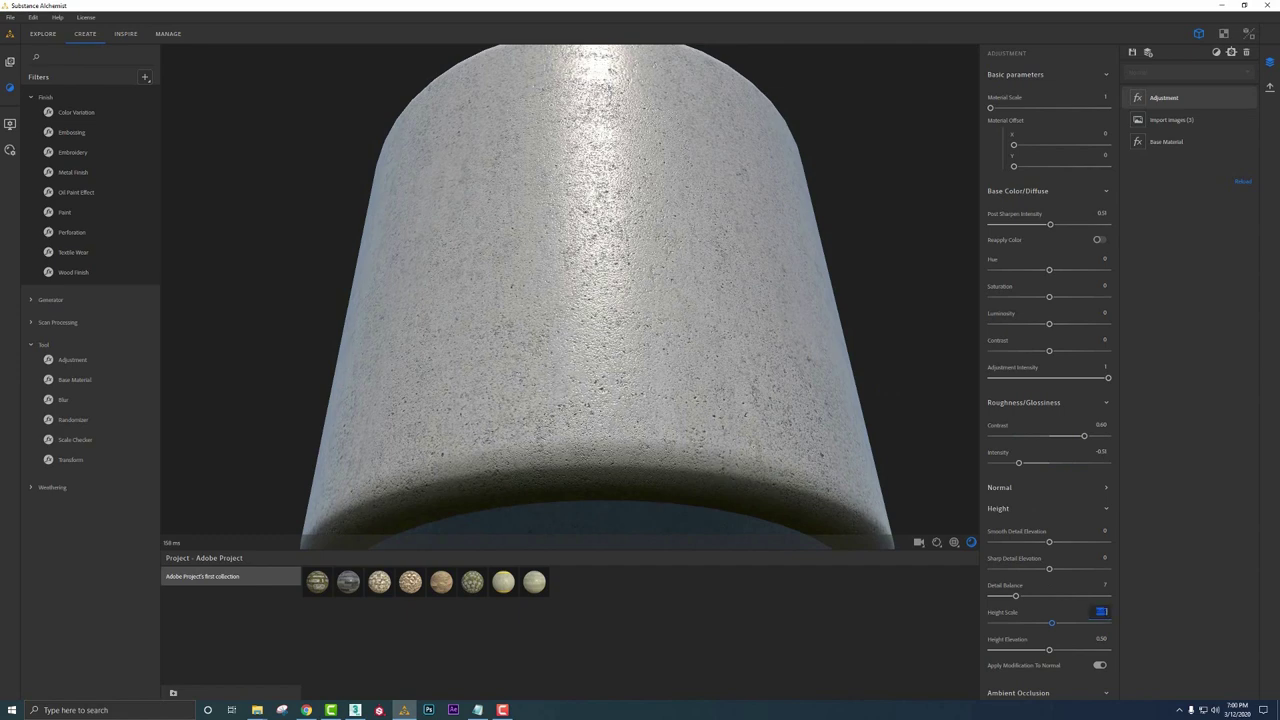
Try extreme values for the Adjustment filter's Height Scale and settle on about 0.63
click(1104, 611)
key(BackSpace)
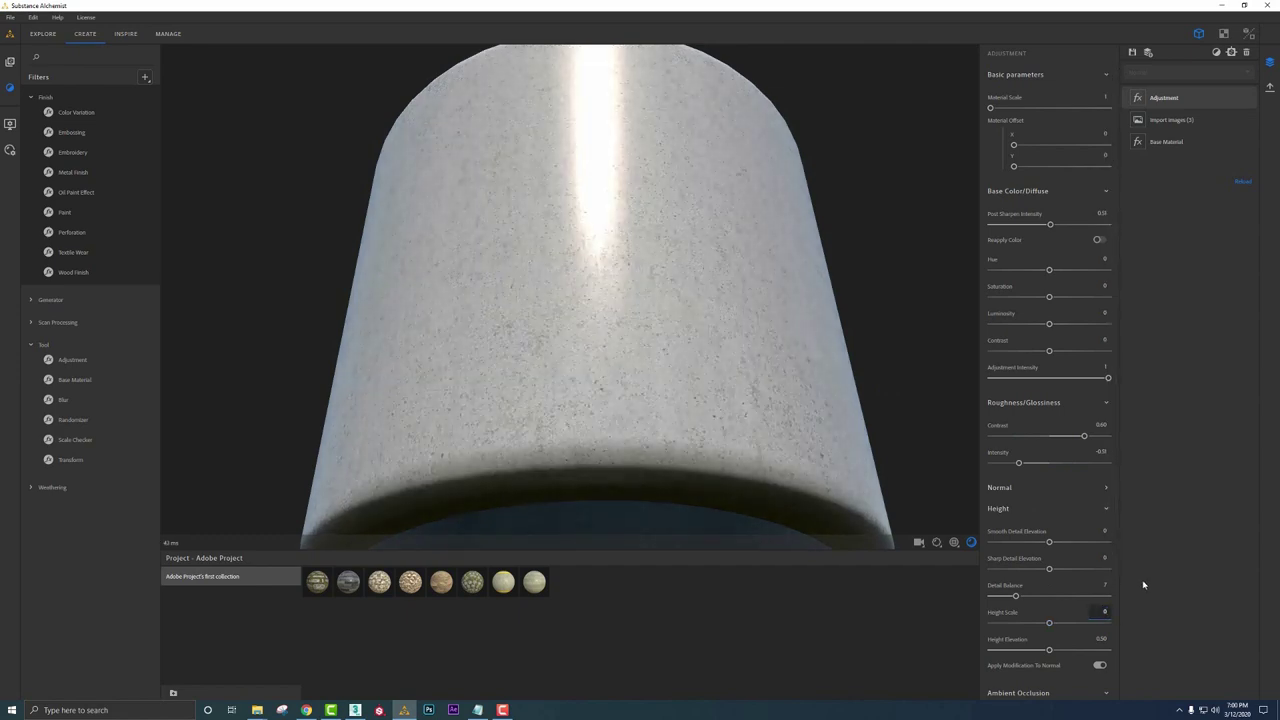
text(1)
key(Left)
text(-)
key(BackSpace)
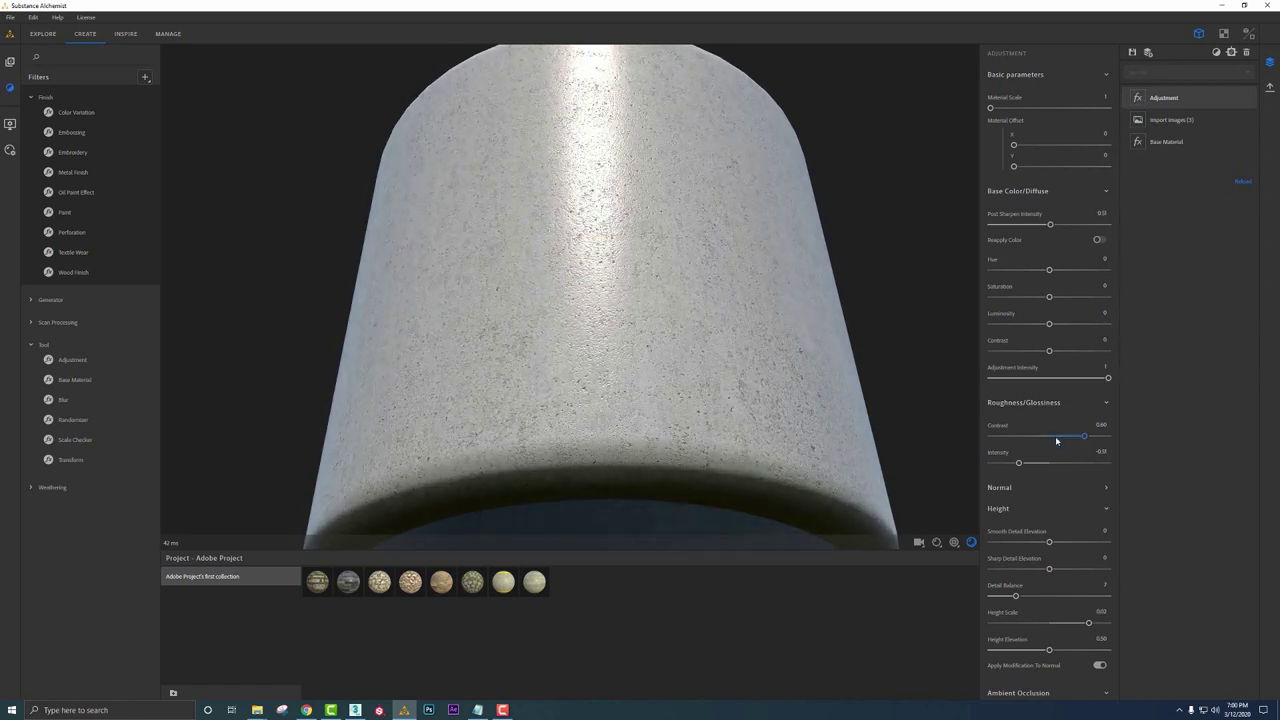
Set the Roughness/Glossiness Intensity to about -0.19 and inspect the concrete's highlights
drag(1019, 463, 1037, 465)
scroll(797, 369, down, 4)
drag(815, 352, 765, 341)
scroll(675, 302, up, 4)
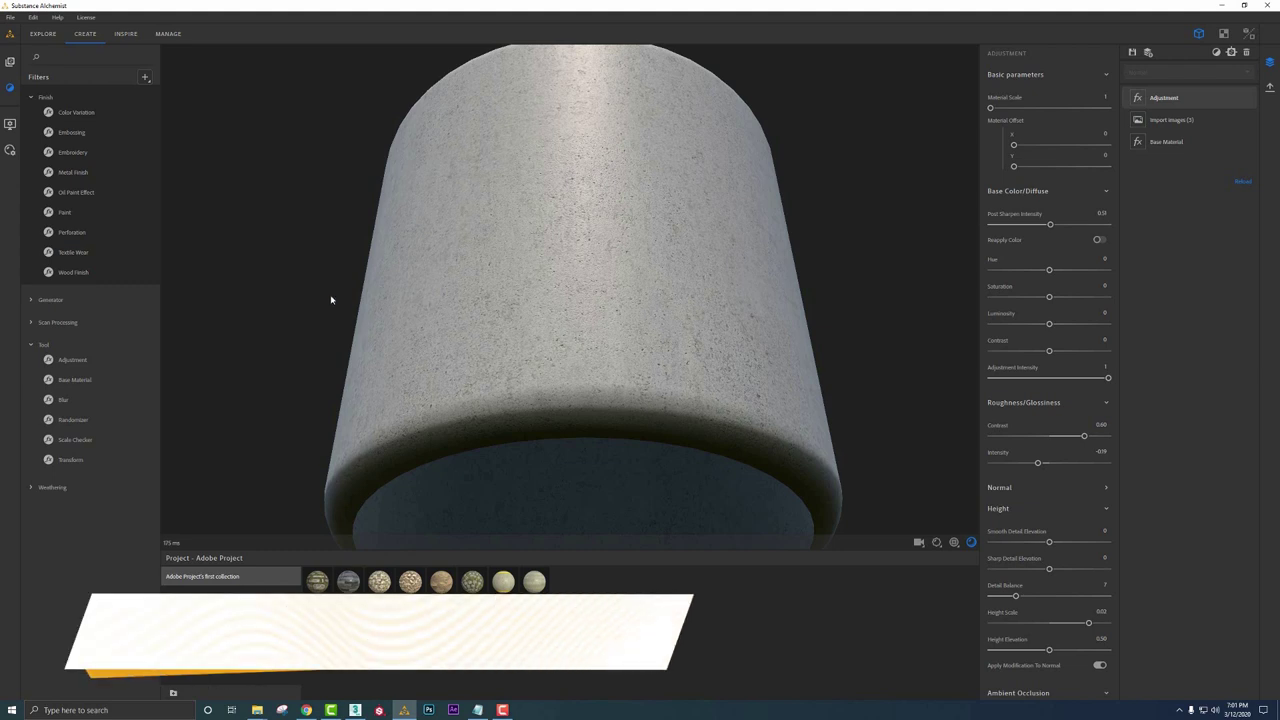
Add a Pavement Pattern generator above the Adjustment filter, with Brick Spacing about 0.09 and Corner Roundness about 0.13
click(30, 300)
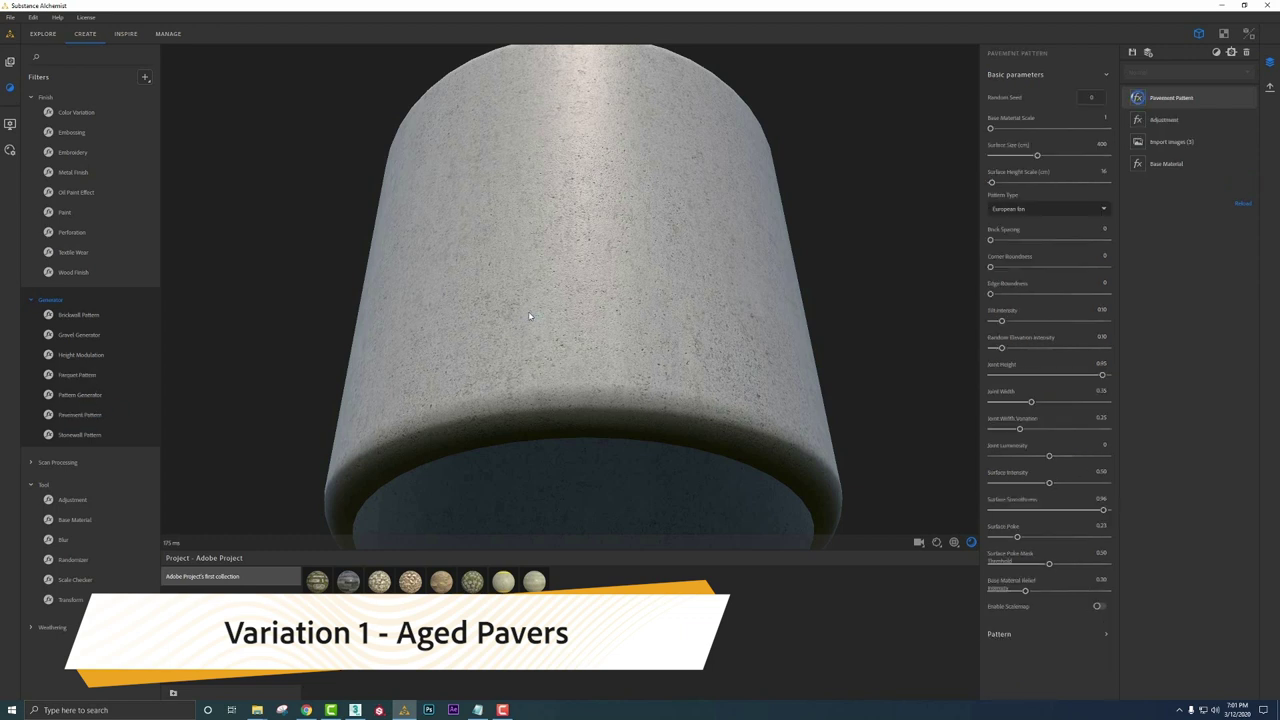
scroll(530, 316, up, 5)
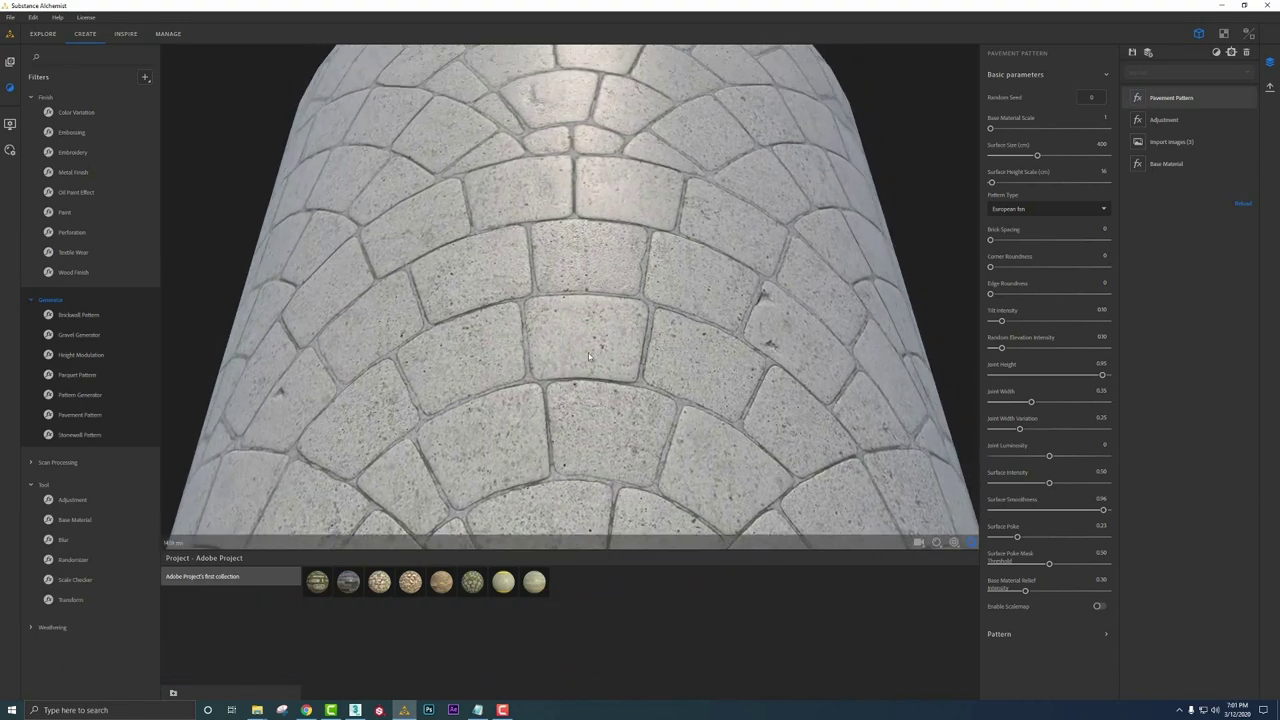
scroll(580, 316, down, 5)
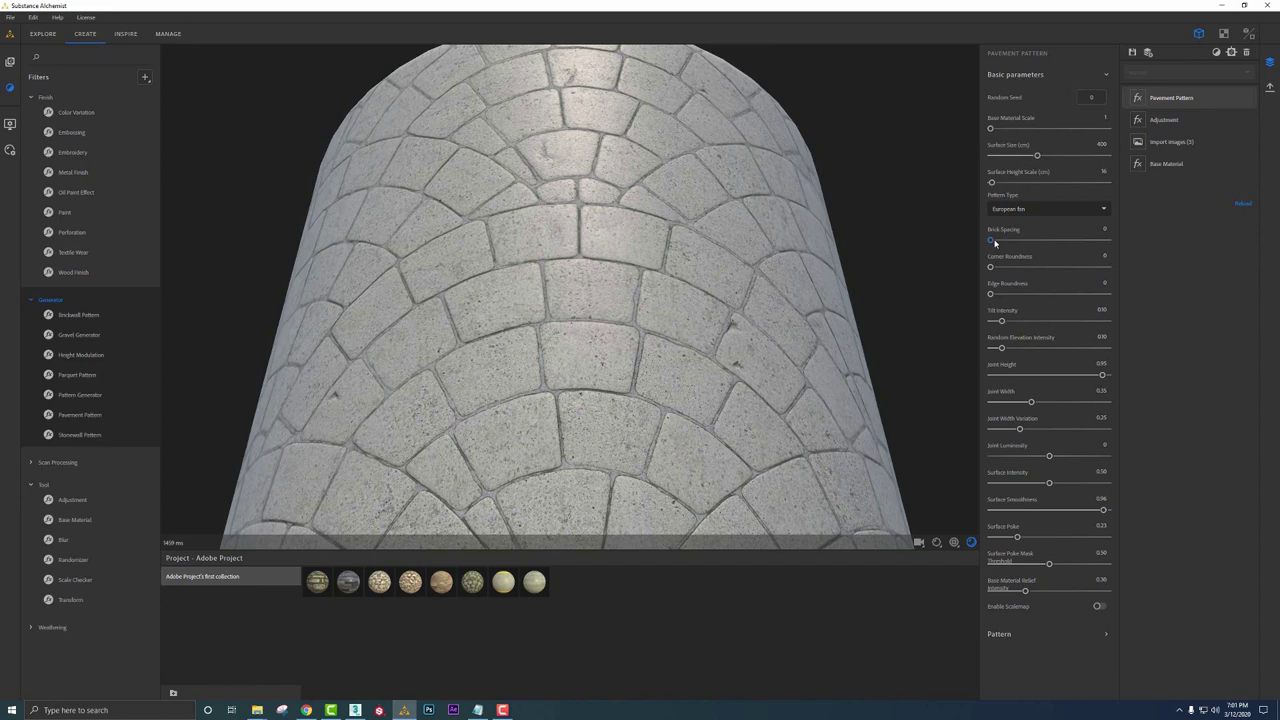
drag(990, 240, 1023, 240)
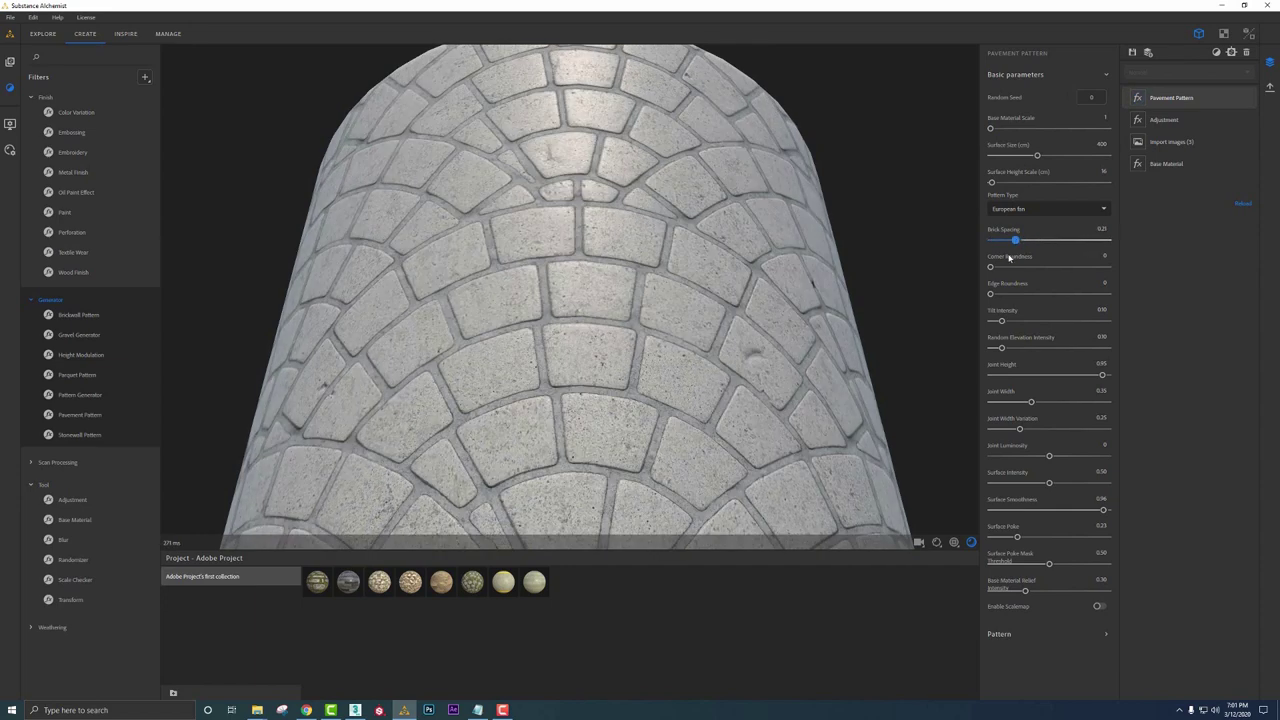
drag(1006, 241, 1005, 267)
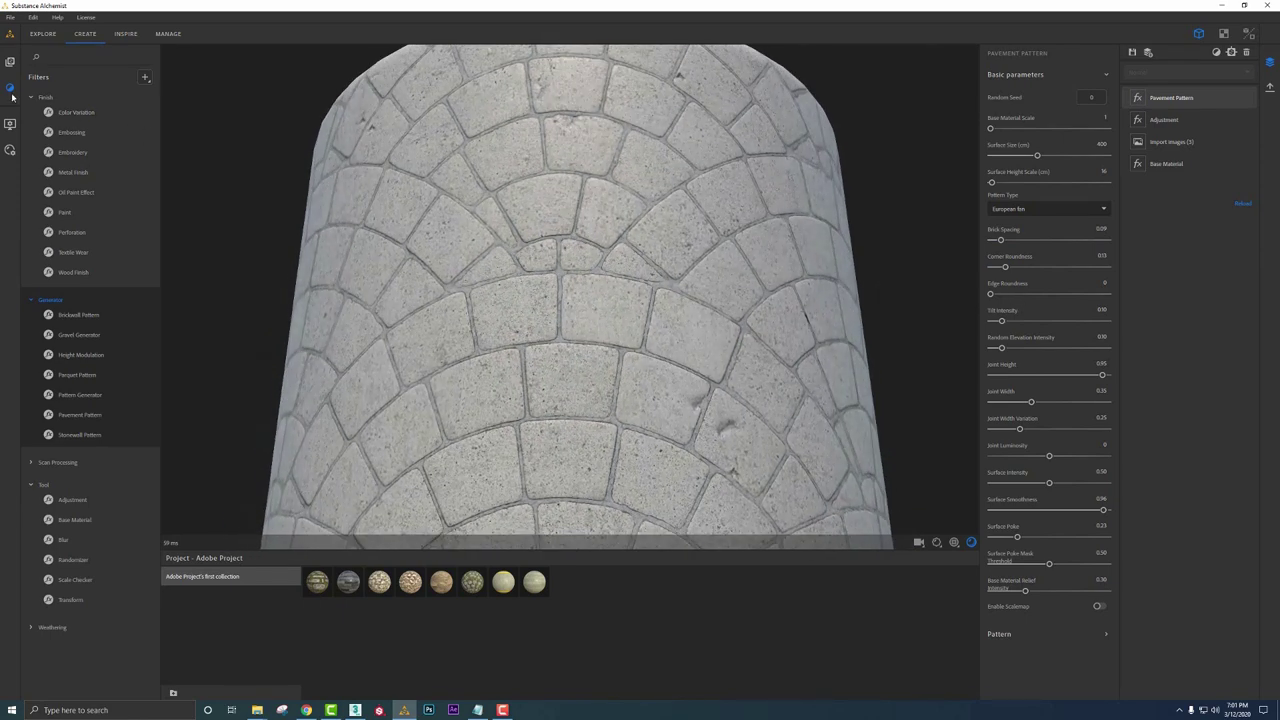
Change the preview mesh to Plane in the viewer settings and frame the pavers at a low angle
click(10, 124)
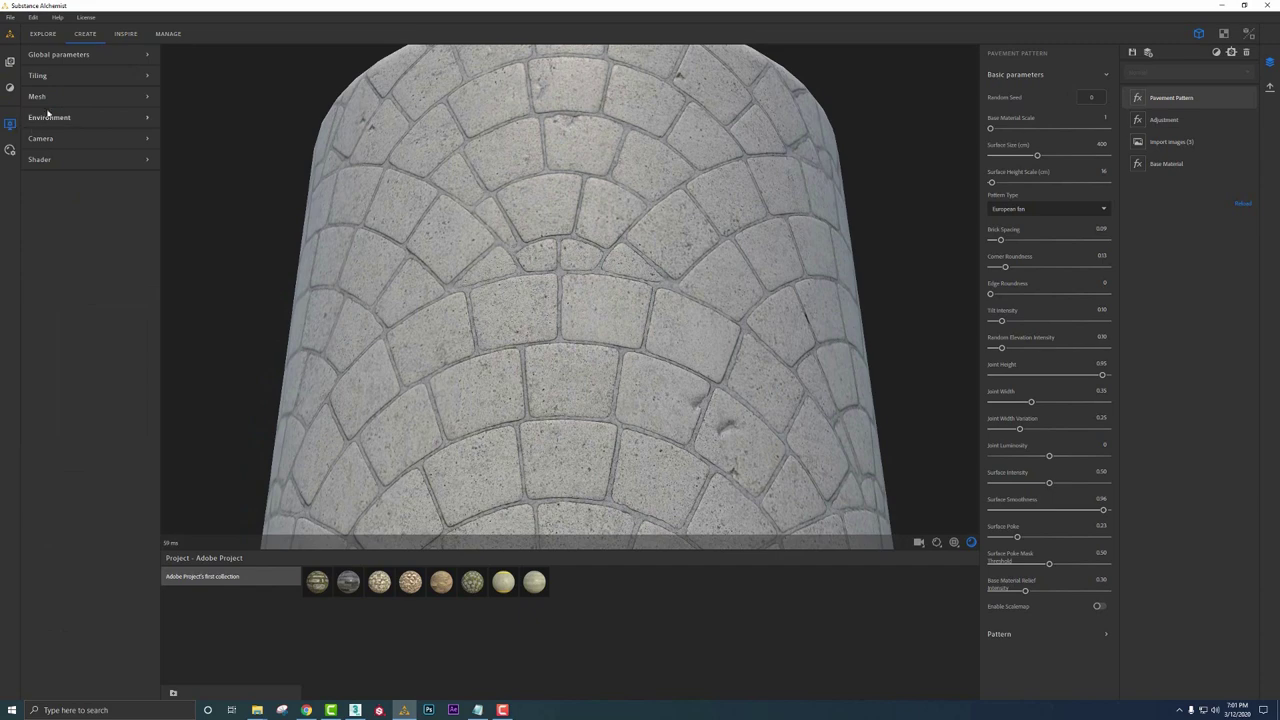
click(47, 98)
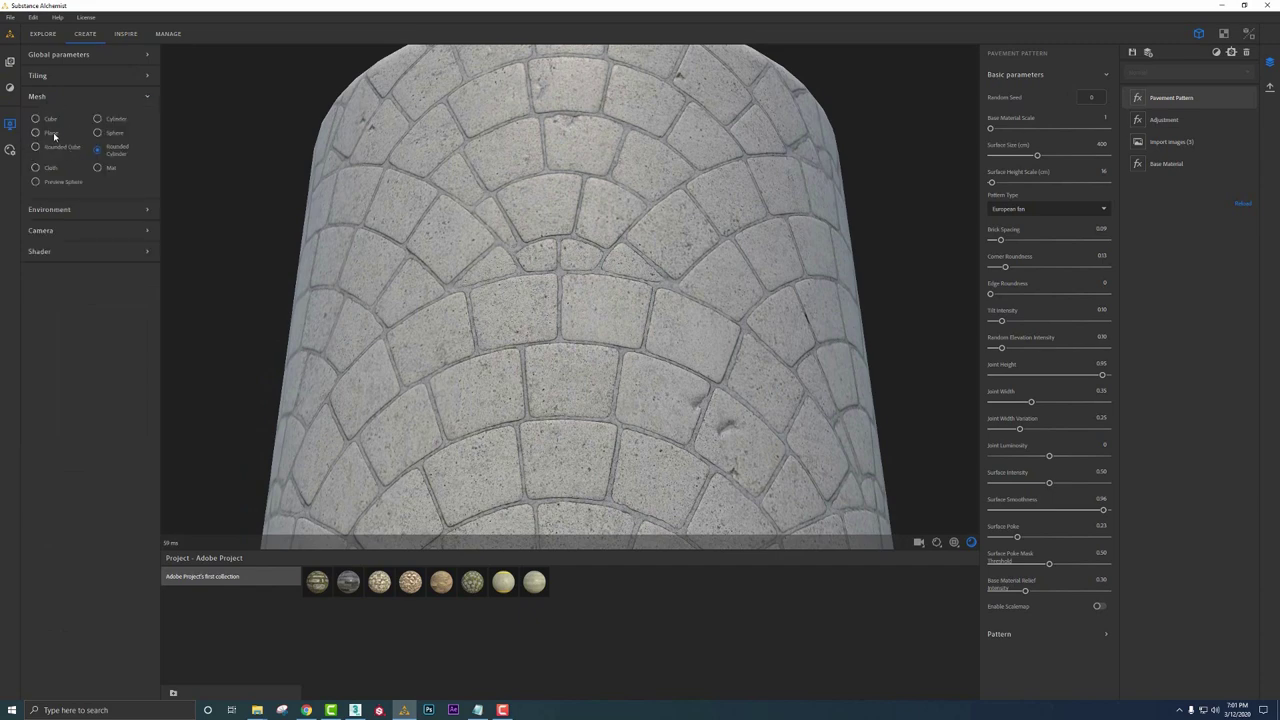
click(53, 134)
mouse_move(622, 292)
mouse_down()
mouse_move(631, 360)
mouse_move(677, 298)
mouse_move(619, 308)
mouse_move(617, 272)
mouse_up()
scroll(631, 360, up, 5)
scroll(672, 303, down, 5)
scroll(620, 316, up, 5)
Set the viewport displacement amplitude to about 0.56 for the pavement preview
click(937, 543)
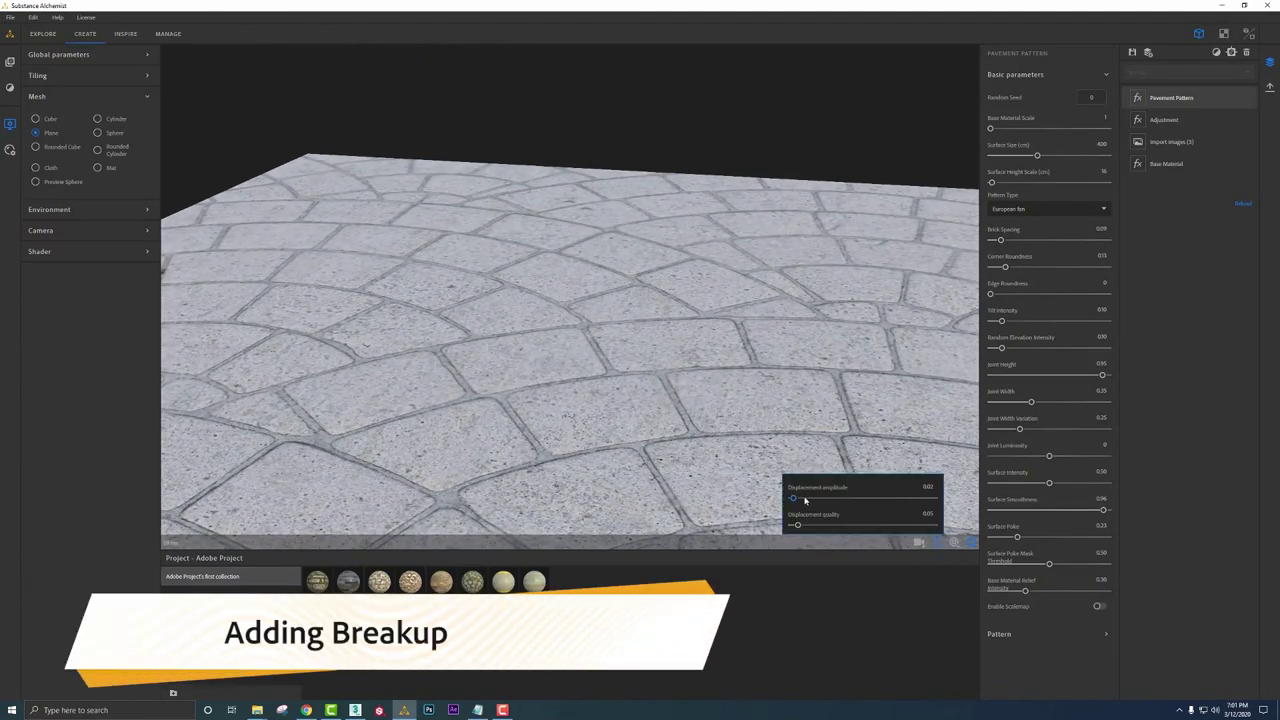
drag(798, 498, 871, 499)
drag(655, 351, 588, 322)
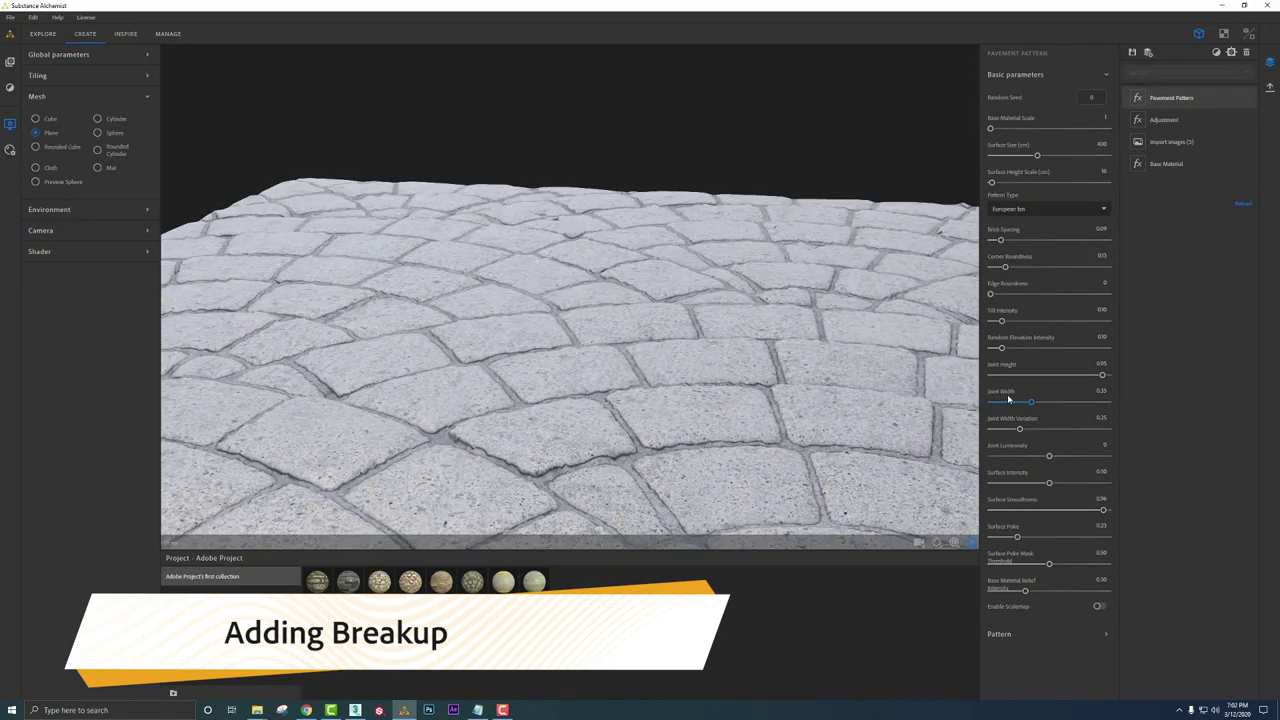
Set the Pavement Pattern's Tilt Intensity to about 0.19 and inspect the tilted pavers up close
mouse_move(1002, 321)
mouse_down()
mouse_move(1054, 331)
mouse_move(1014, 328)
mouse_up()
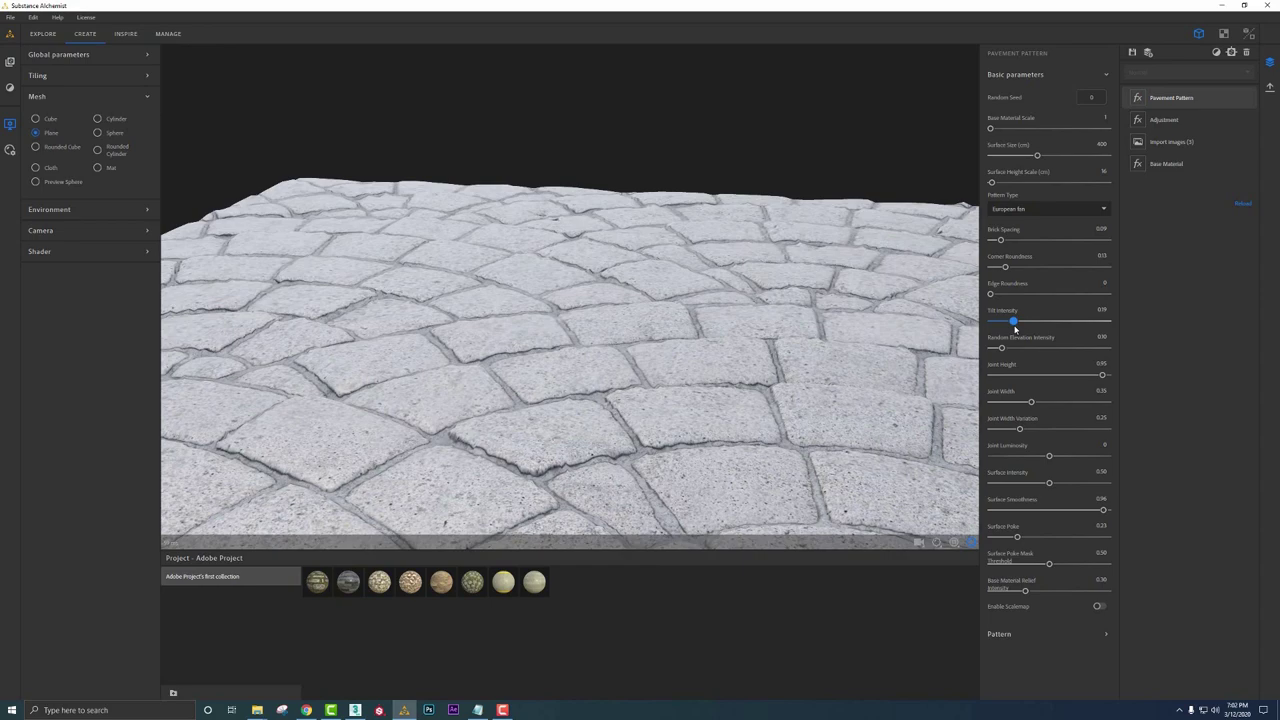
mouse_move(614, 414)
mouse_down()
mouse_move(598, 500)
mouse_move(599, 400)
mouse_up()
scroll(598, 480, down, 4)
scroll(599, 400, up, 5)
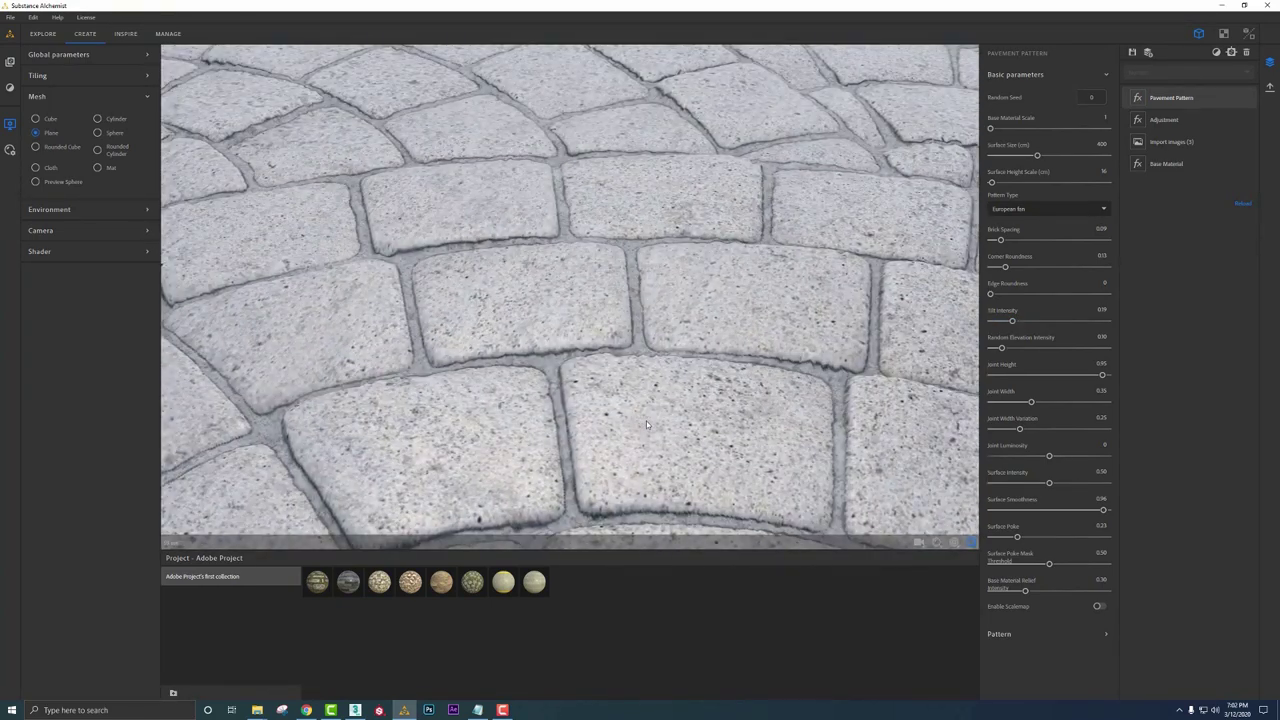
Set the pavement's Joint Width to about 0.72 and Joint Width Variation to about 0.60, and inspect the joints
drag(1042, 404, 1063, 432)
scroll(780, 382, down, 4)
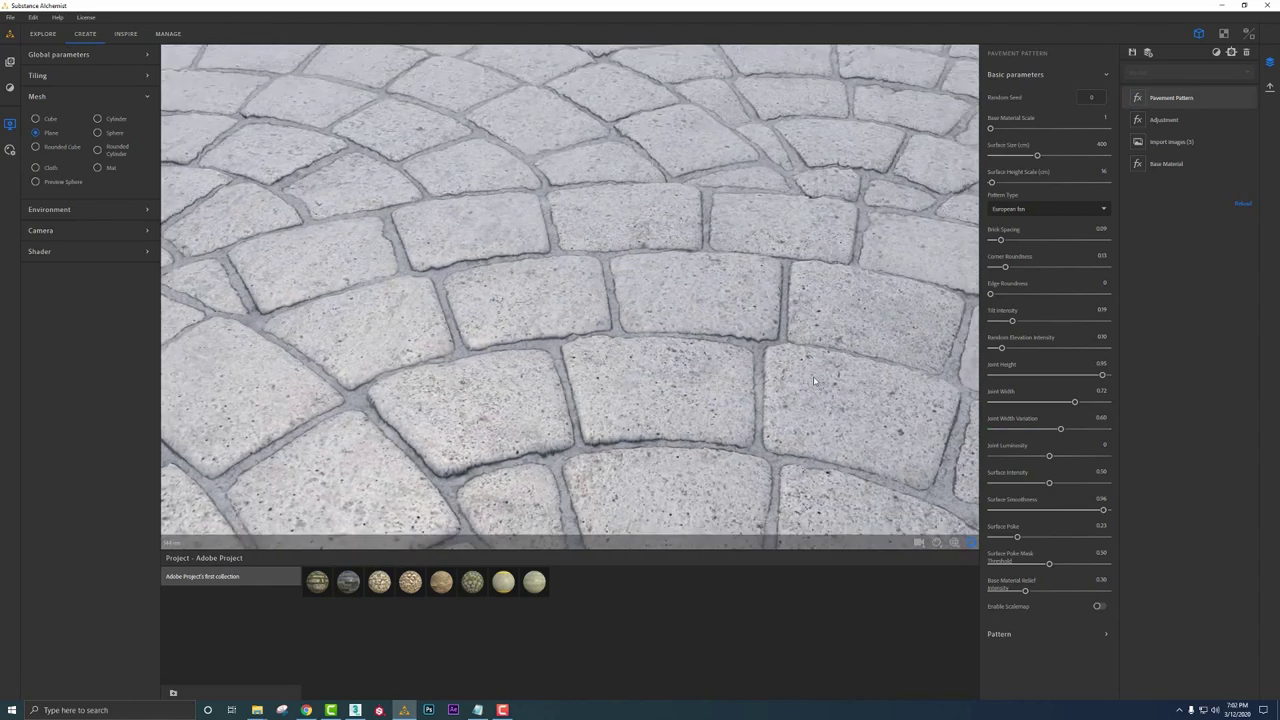
drag(780, 382, 500, 292)
scroll(702, 361, up, 2)
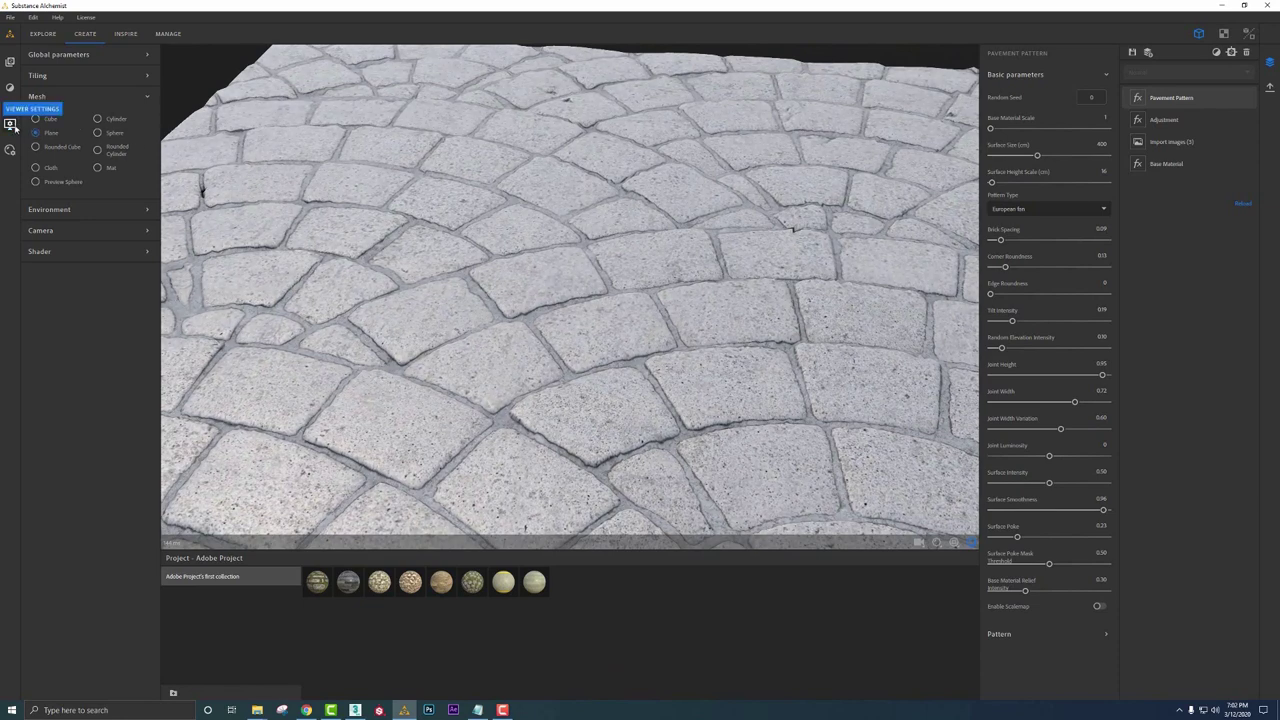
Add a Gravel Generator above the Pavement Pattern, and search the quick filter list for "grav"
click(10, 87)
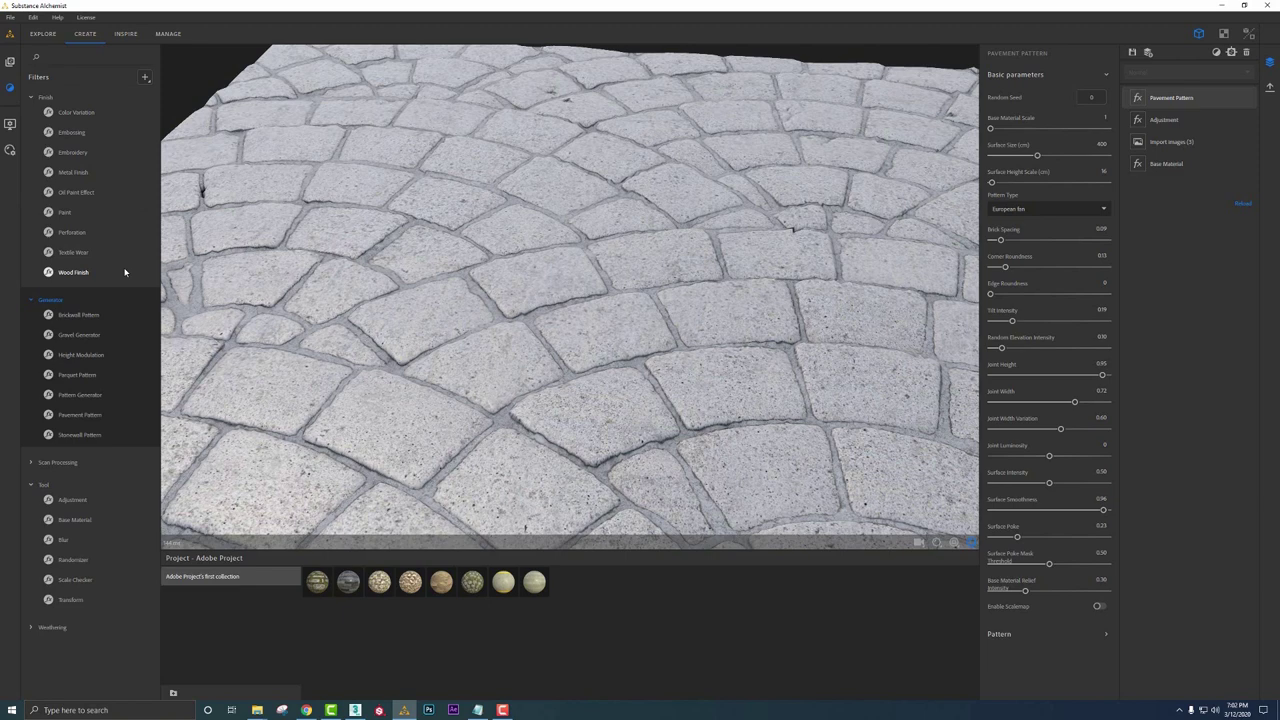
drag(86, 340, 552, 335)
key(space)
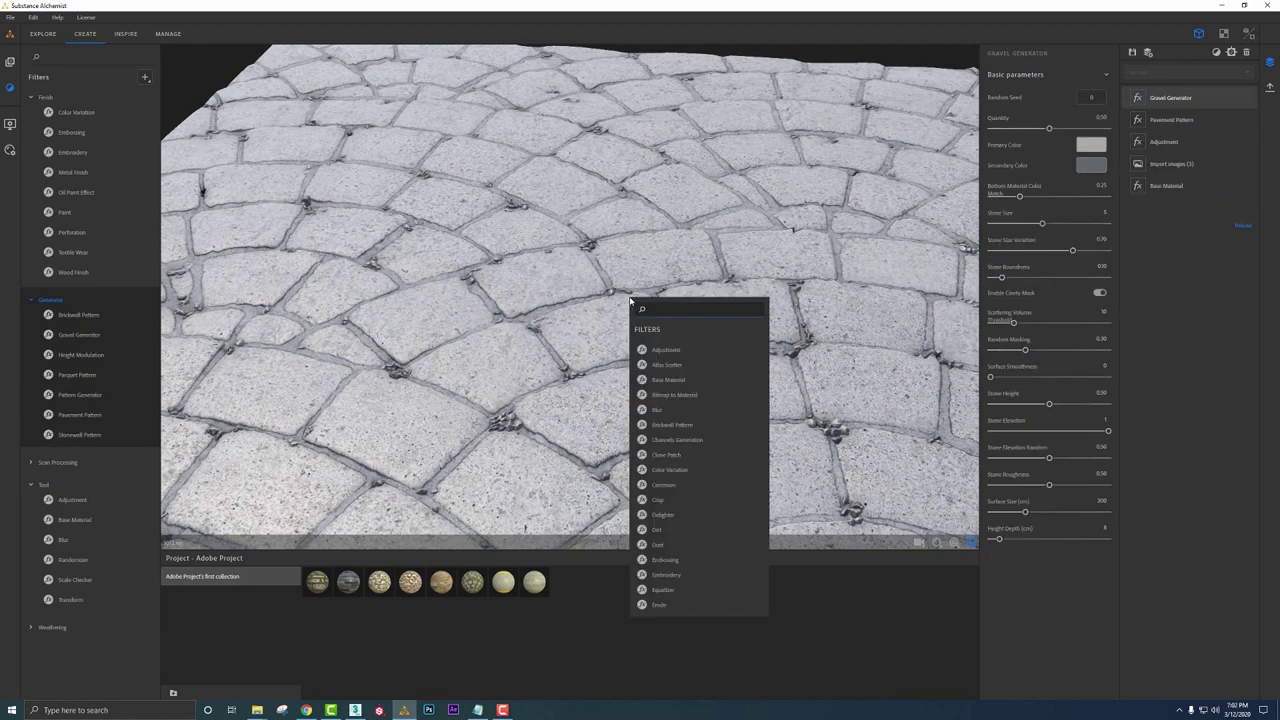
text(grav)
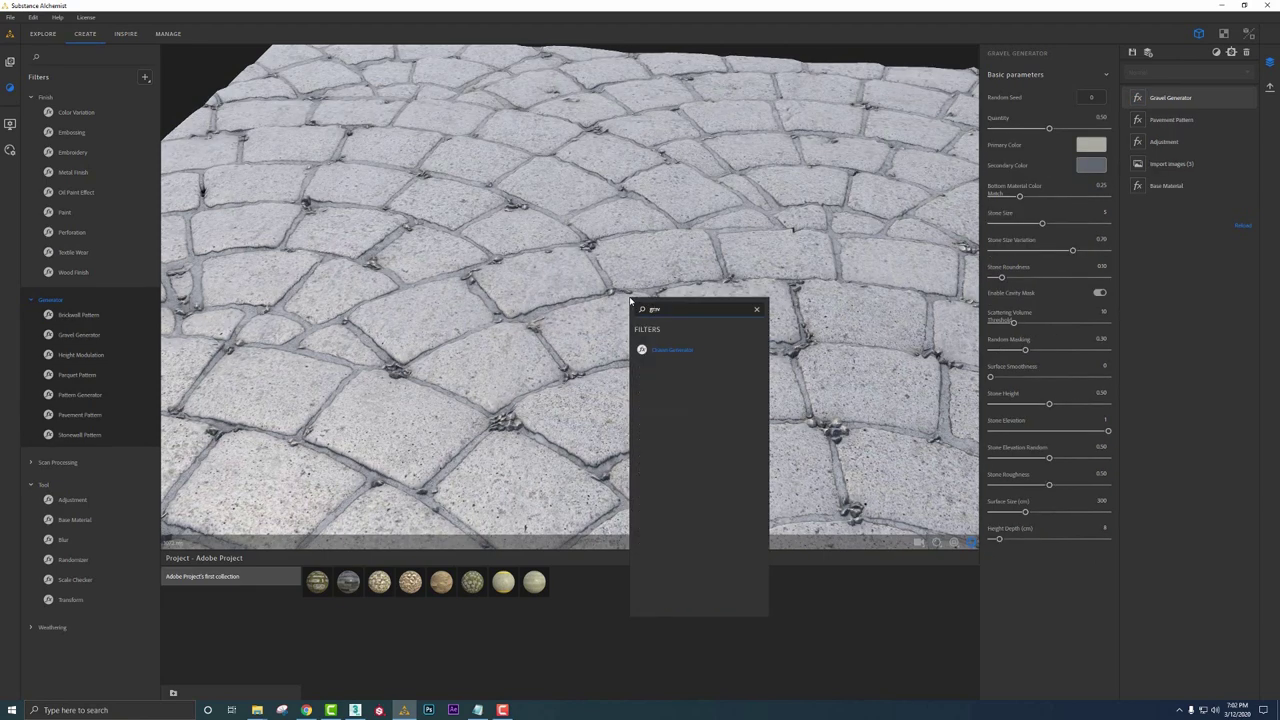
Set the gravel's Quantity to about 0.53, Stone Size Variation to about 0.88, Stone Size to about 8.8 and Random Masking to about 0.88
drag(1049, 128, 1040, 128)
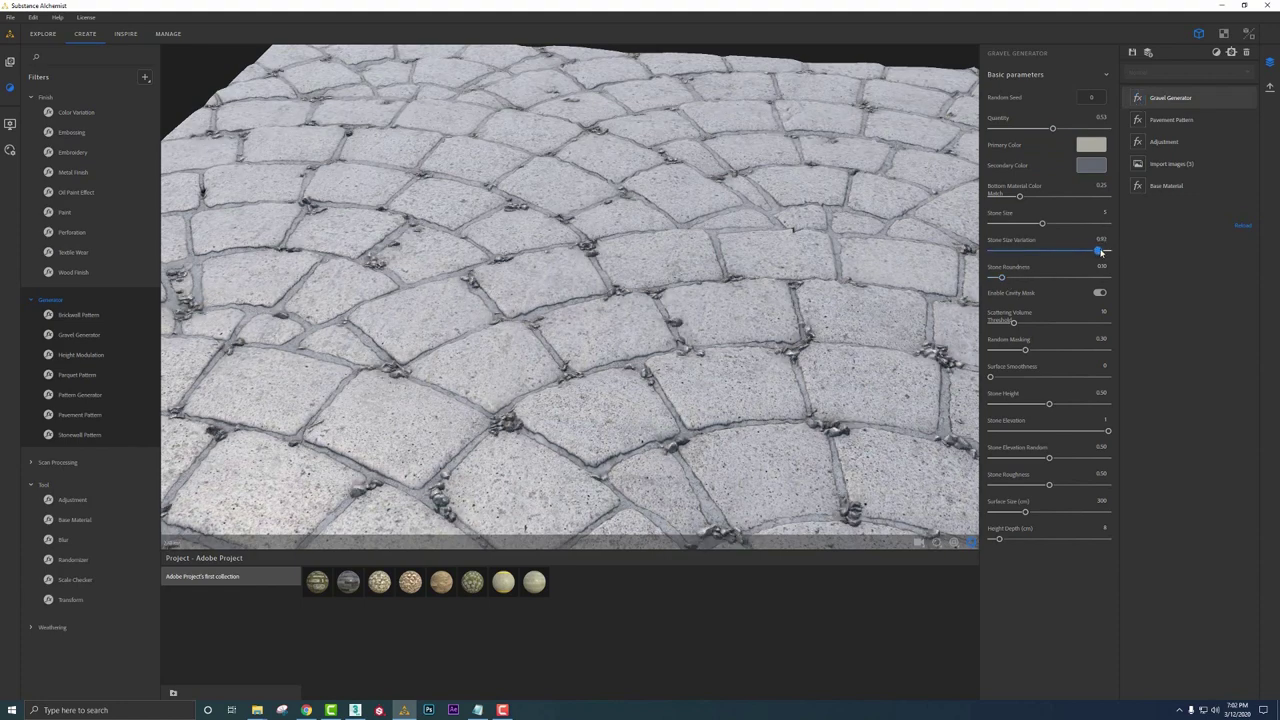
drag(1091, 251, 1092, 225)
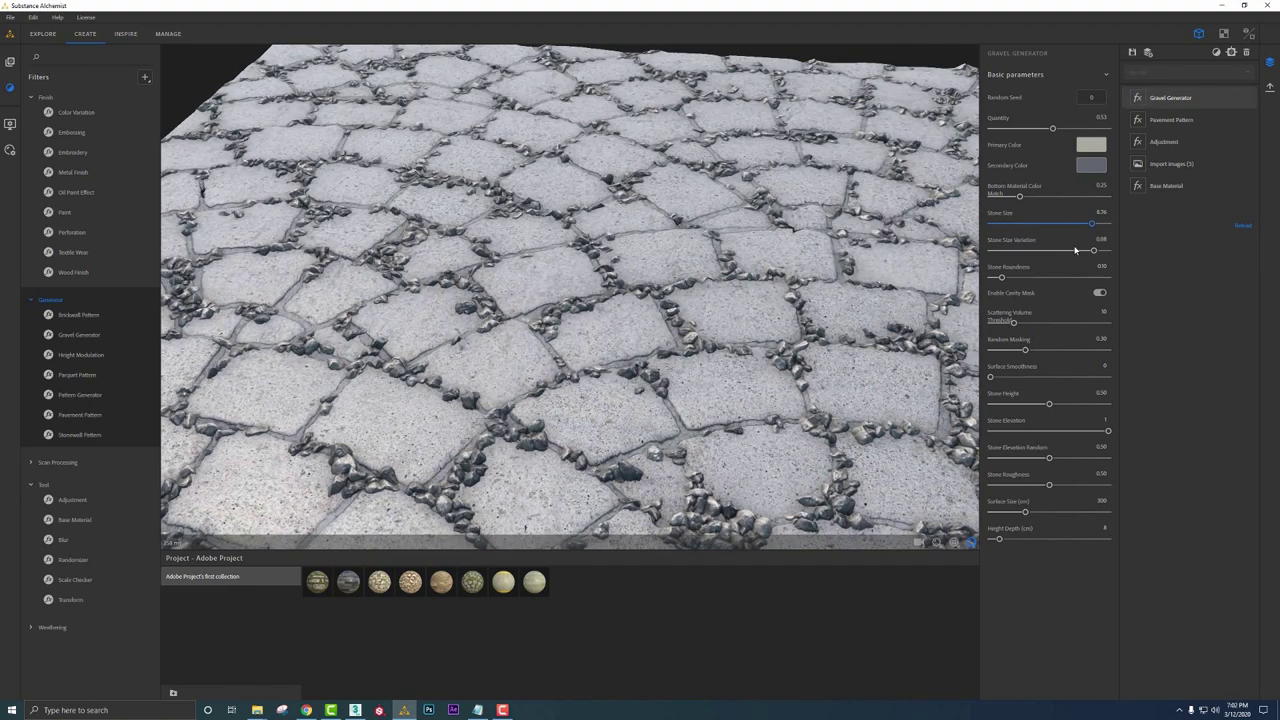
drag(1070, 352, 1092, 355)
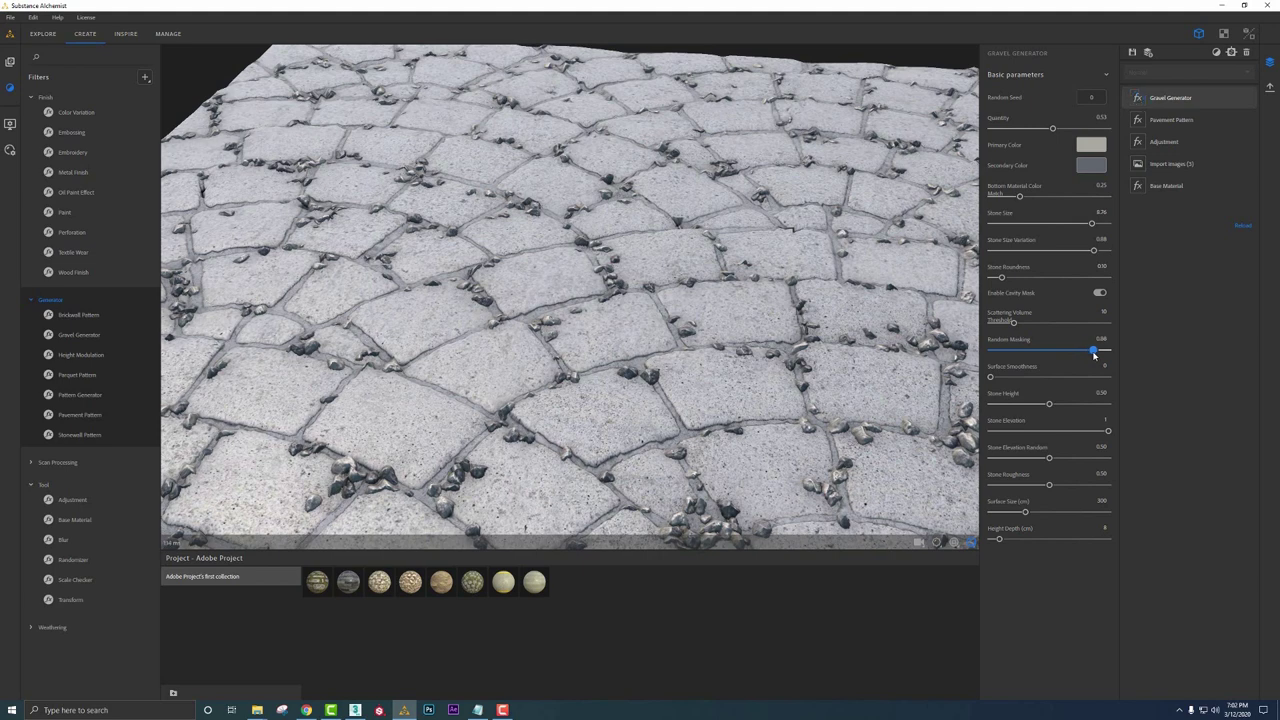
Reduce the gravel Quantity to about 0.21 and the Stone Size to about 7.7, and inspect the scattered stones
drag(1010, 129, 1012, 130)
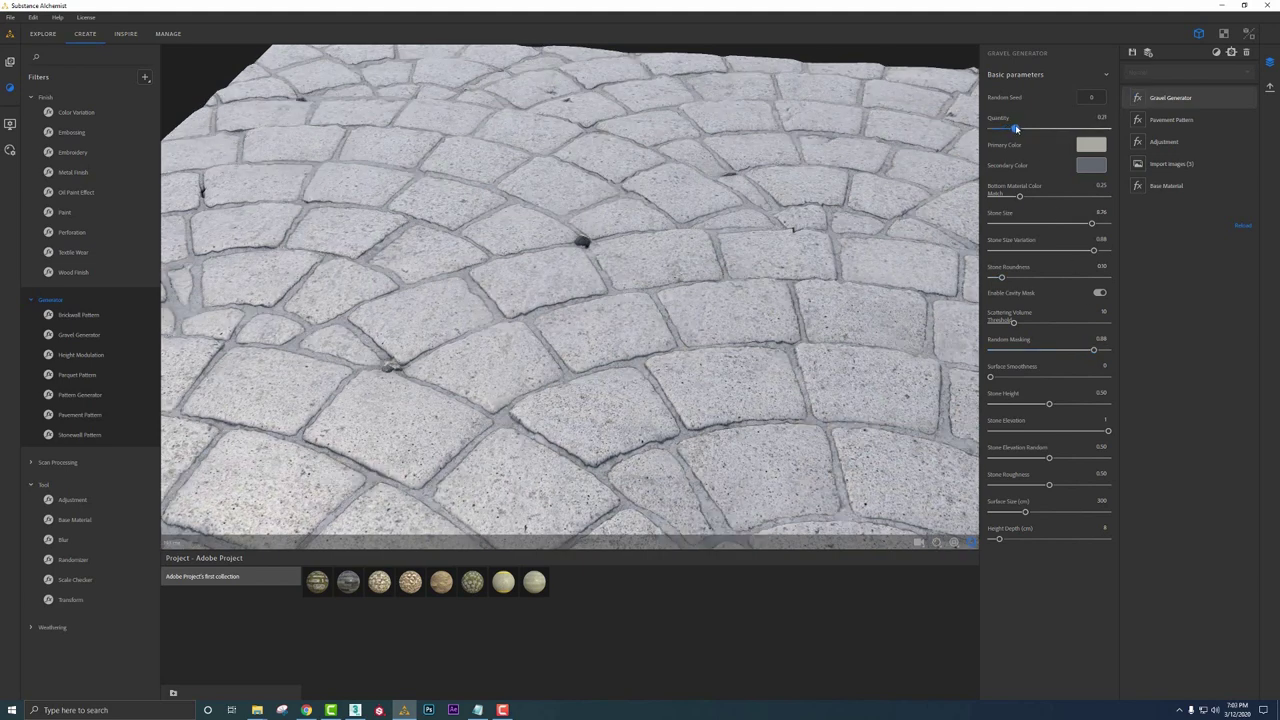
click(1080, 224)
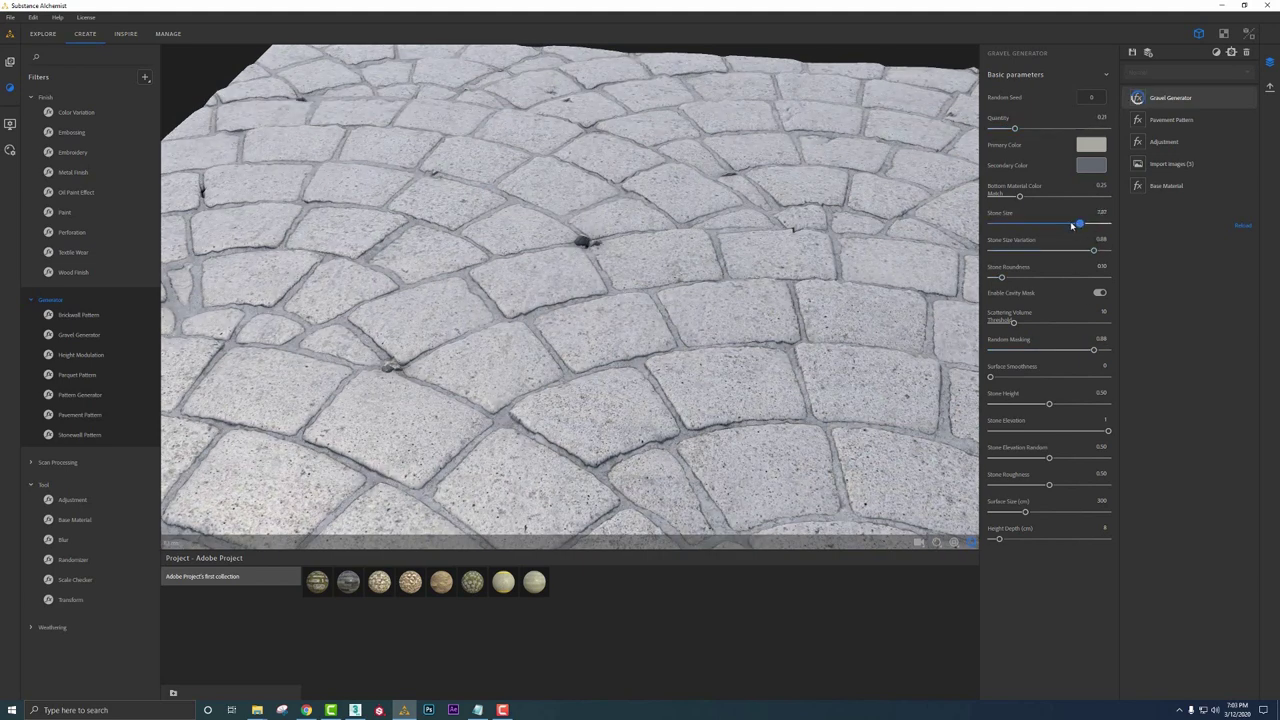
drag(1072, 226, 1078, 227)
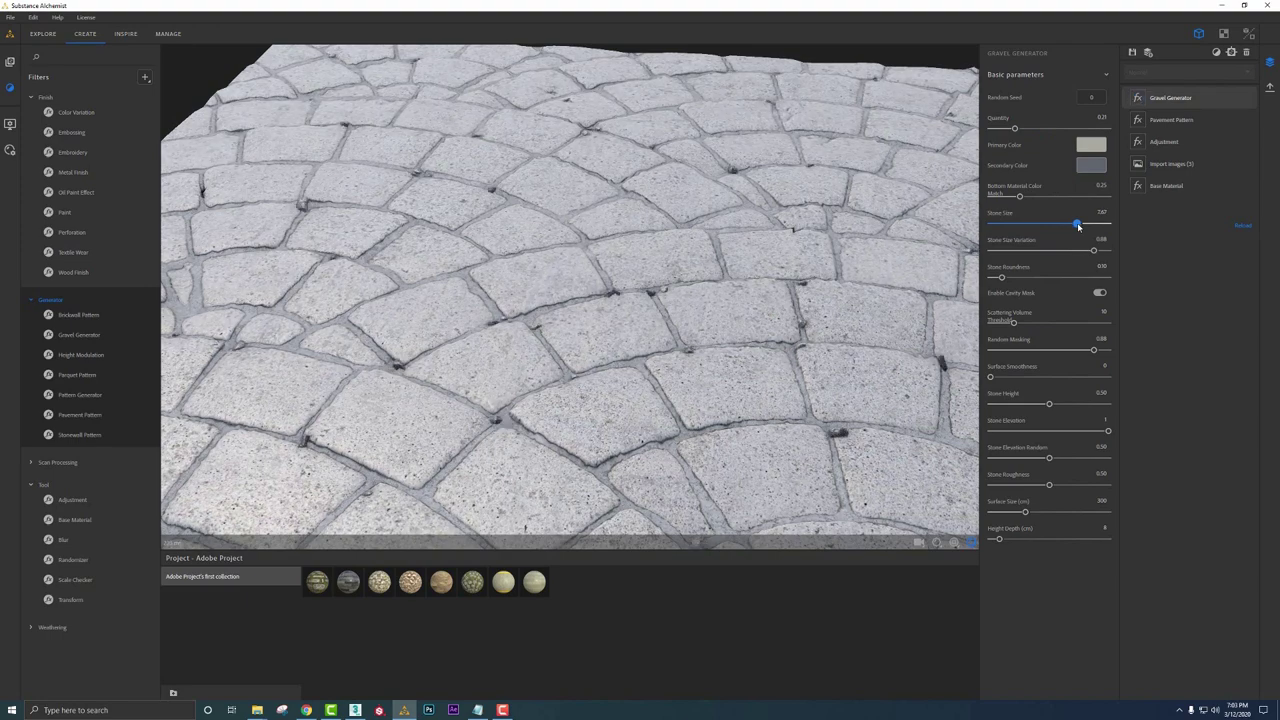
drag(860, 320, 784, 232)
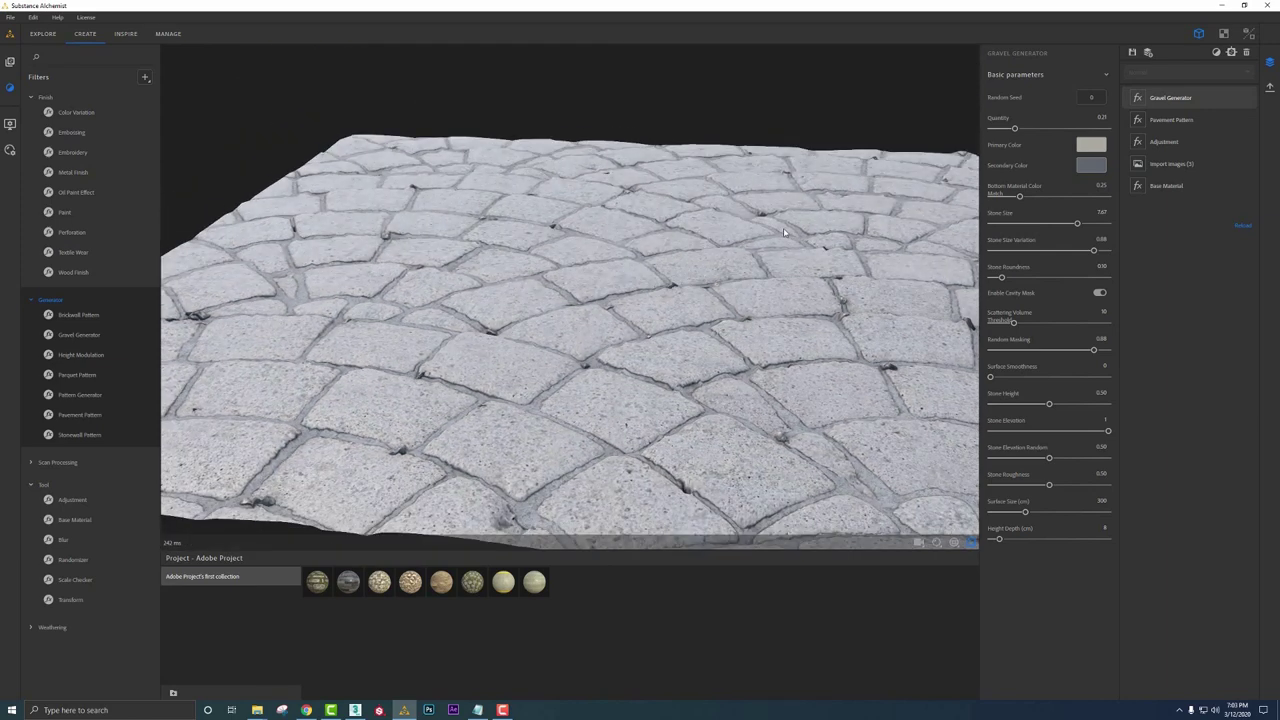
Raise the viewport displacement quality to about 0.72 and inspect the gravel between the pavers
click(936, 542)
drag(877, 528, 888, 527)
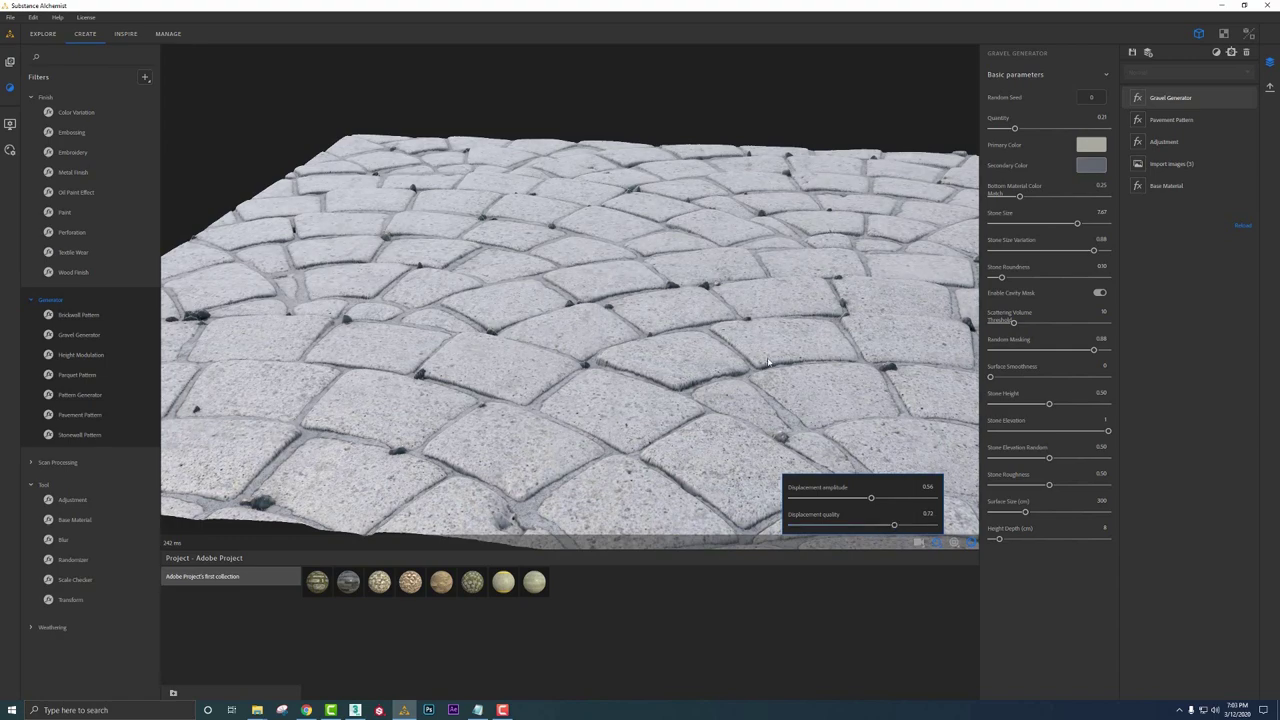
scroll(770, 365, up, 6)
drag(770, 380, 764, 362)
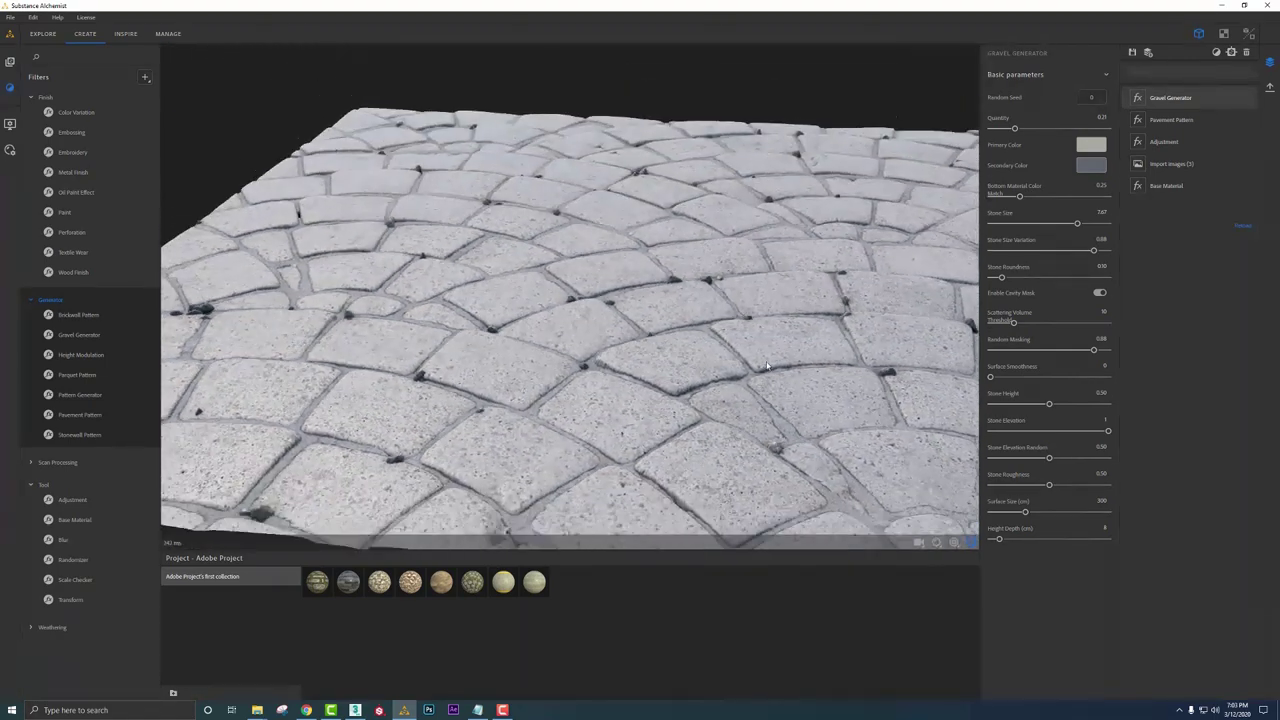
Reduce the gravel Quantity to about 0.12 and show the Weathering category in the filter library
drag(1011, 129, 1006, 132)
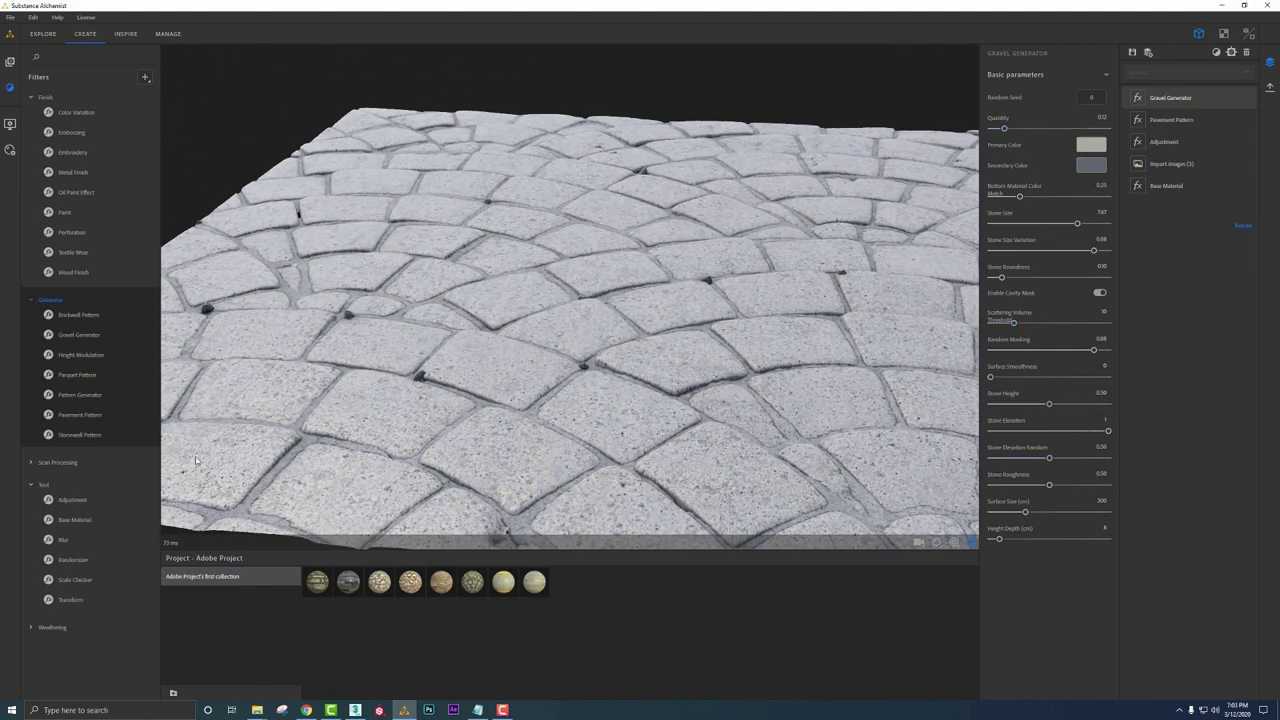
click(30, 628)
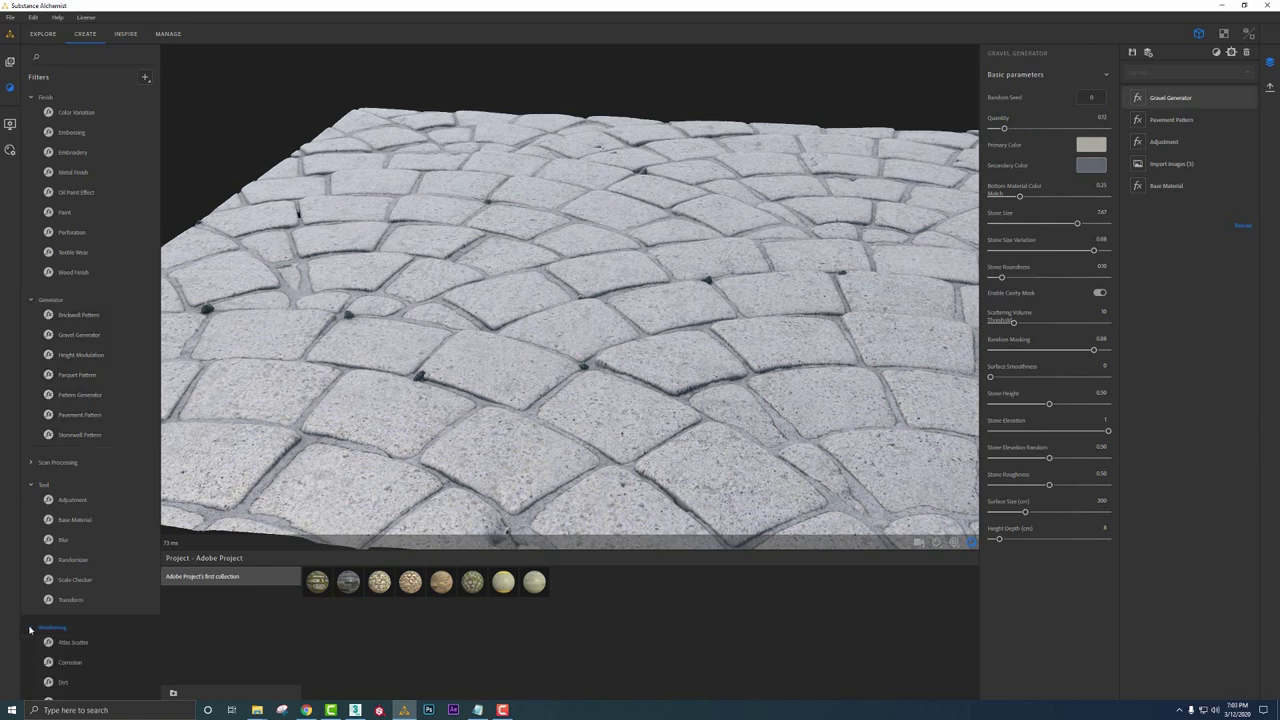
Add the Moss Splatter weathering filter above the gravel, try the From Top growth method and return it to From Bottom
scroll(40, 627, down, 3)
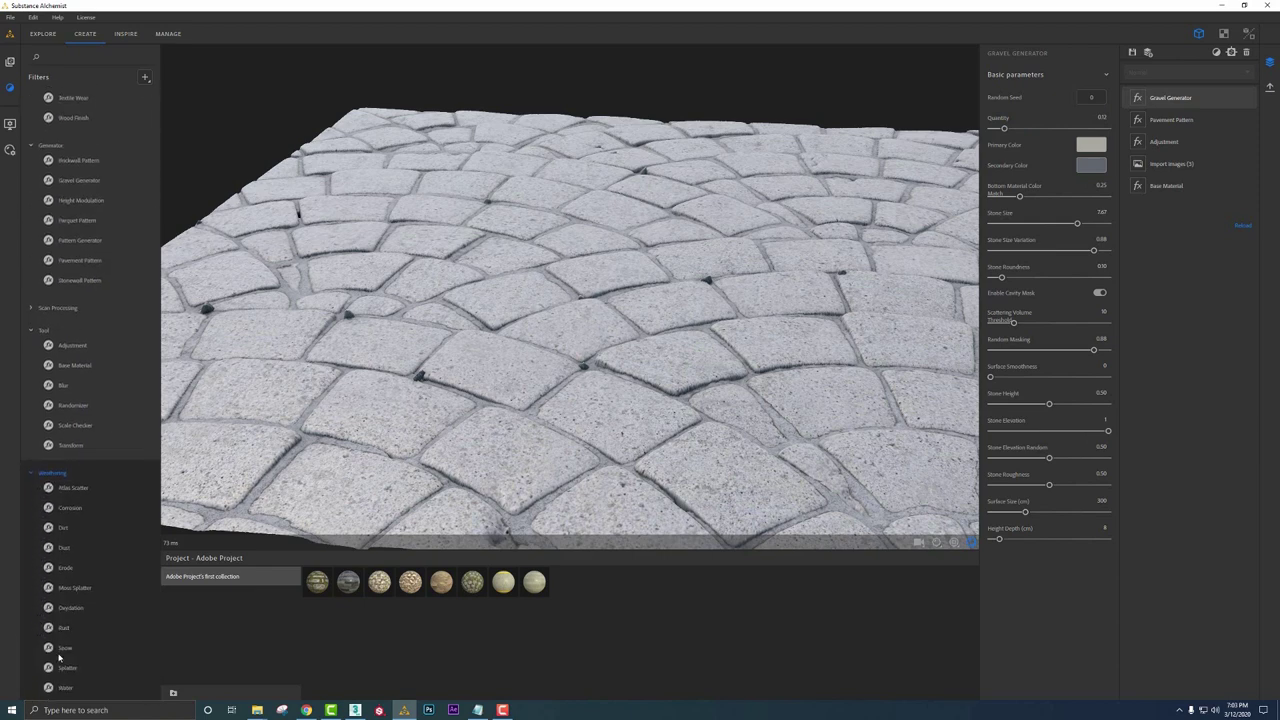
drag(72, 588, 440, 407)
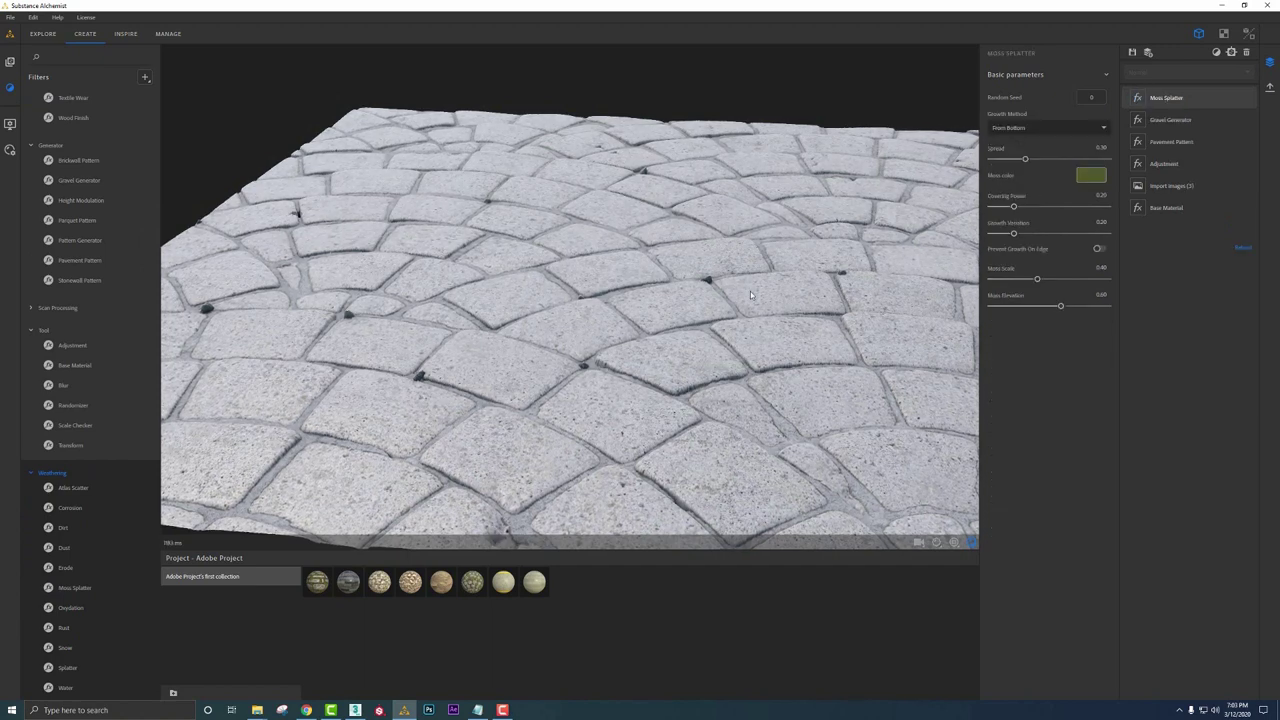
click(1008, 127)
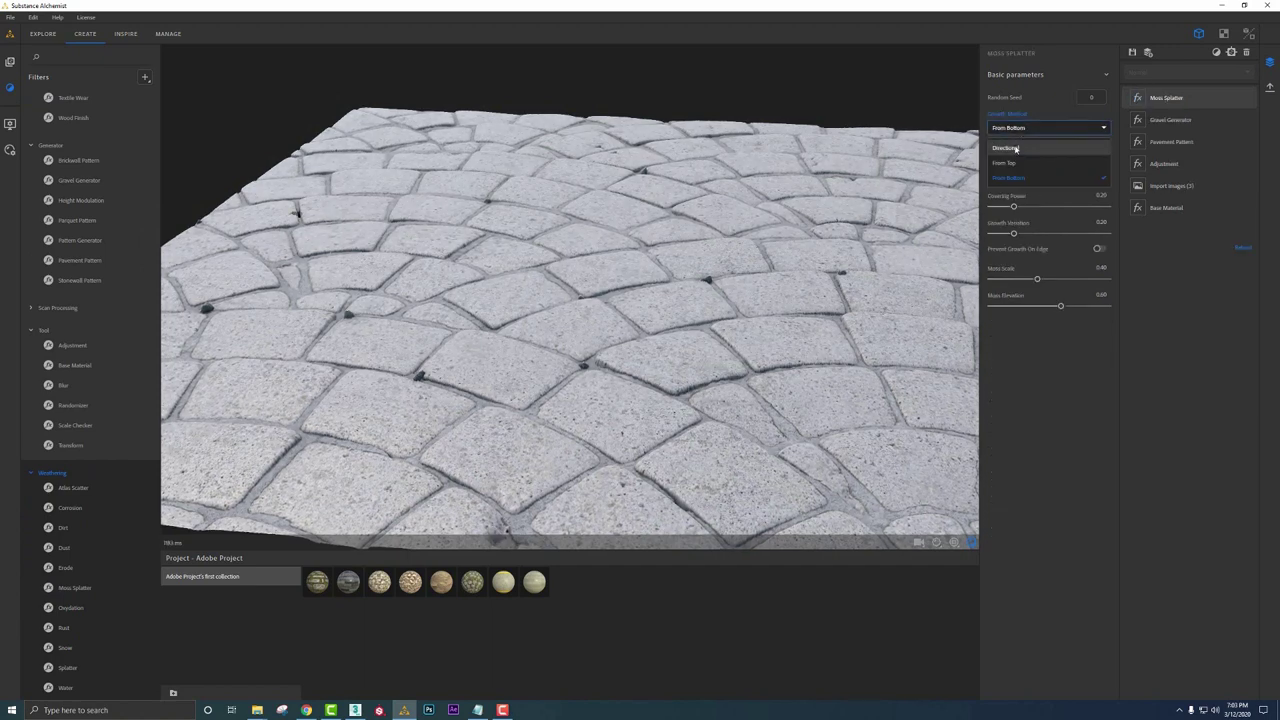
click(1013, 163)
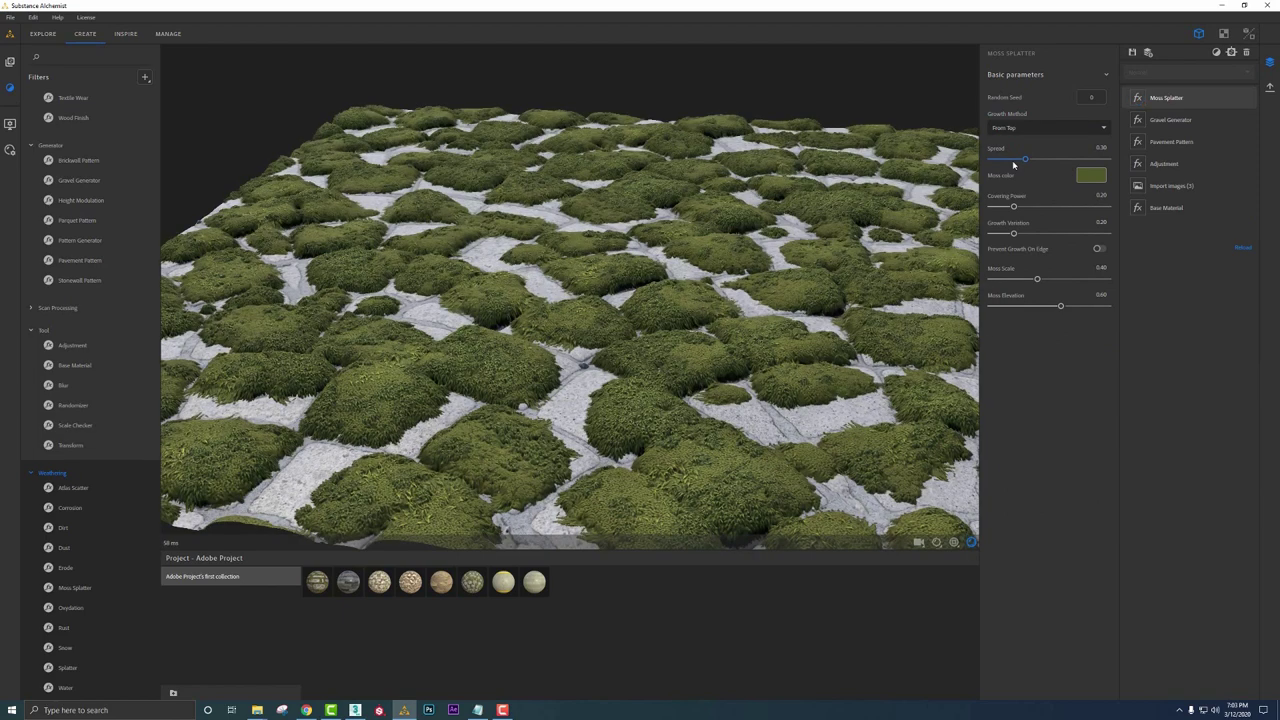
click(1029, 131)
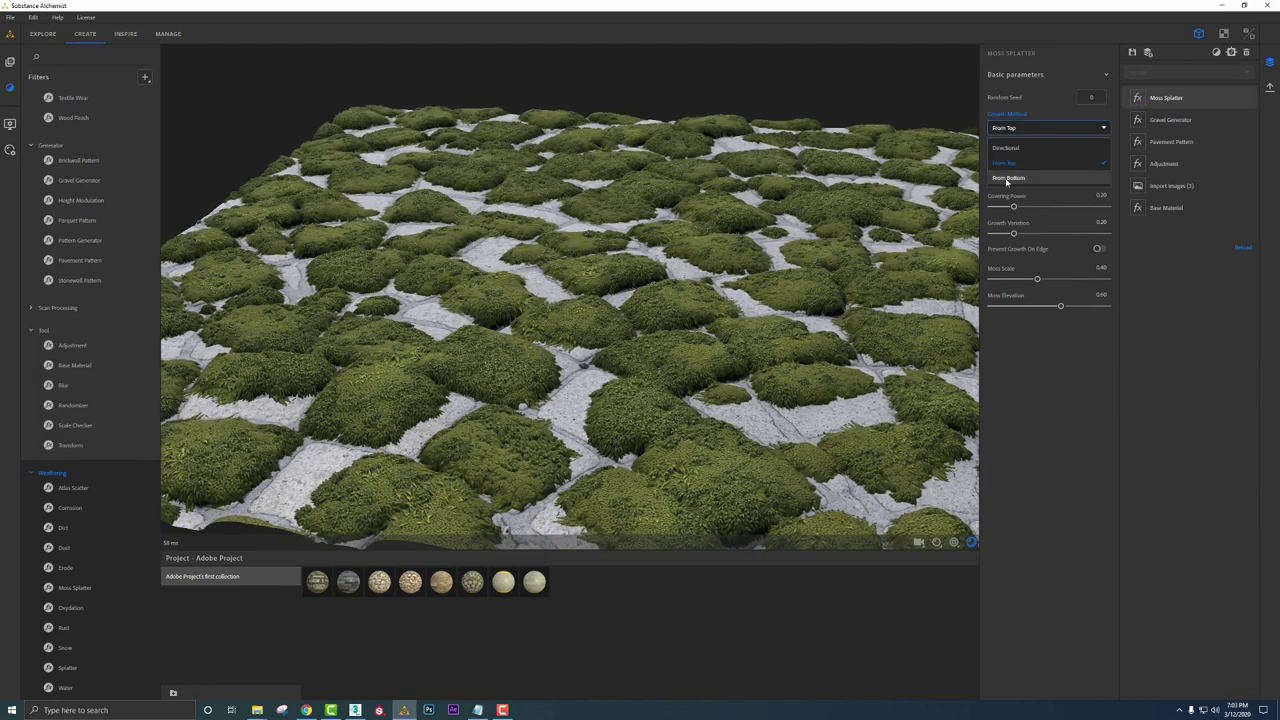
click(1010, 176)
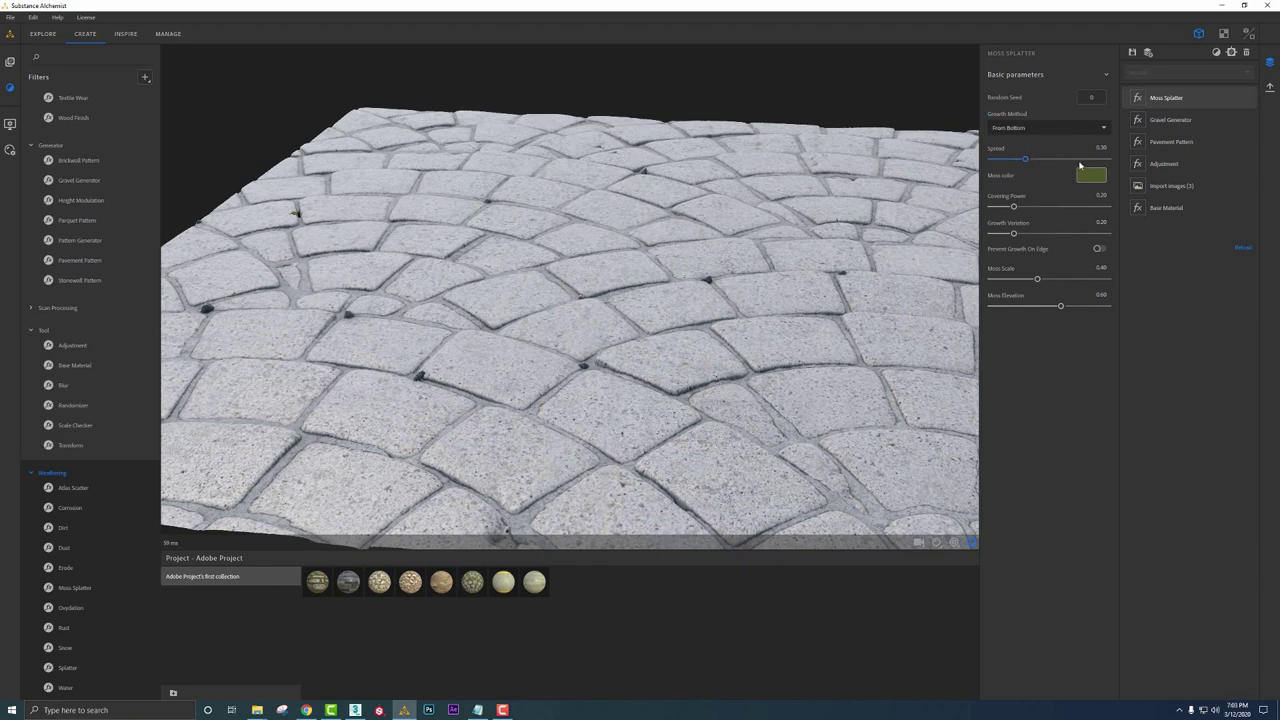
Set the moss Spread to about 0.56 and its Covering Power to about 0.51
drag(1040, 162, 1062, 161)
drag(836, 200, 1050, 207)
mouse_move(1061, 159)
mouse_down()
mouse_move(1026, 162)
mouse_move(1057, 163)
mouse_up()
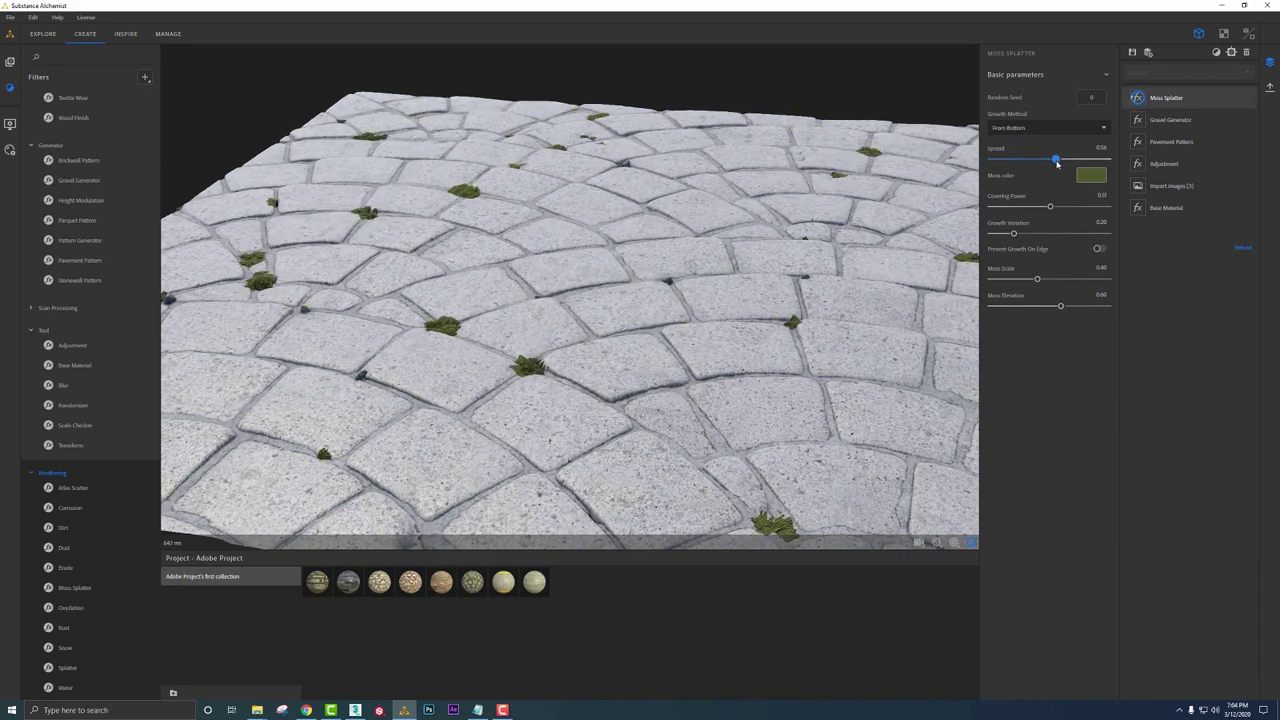
Reduce the saturation of the moss color to 50
click(1091, 175)
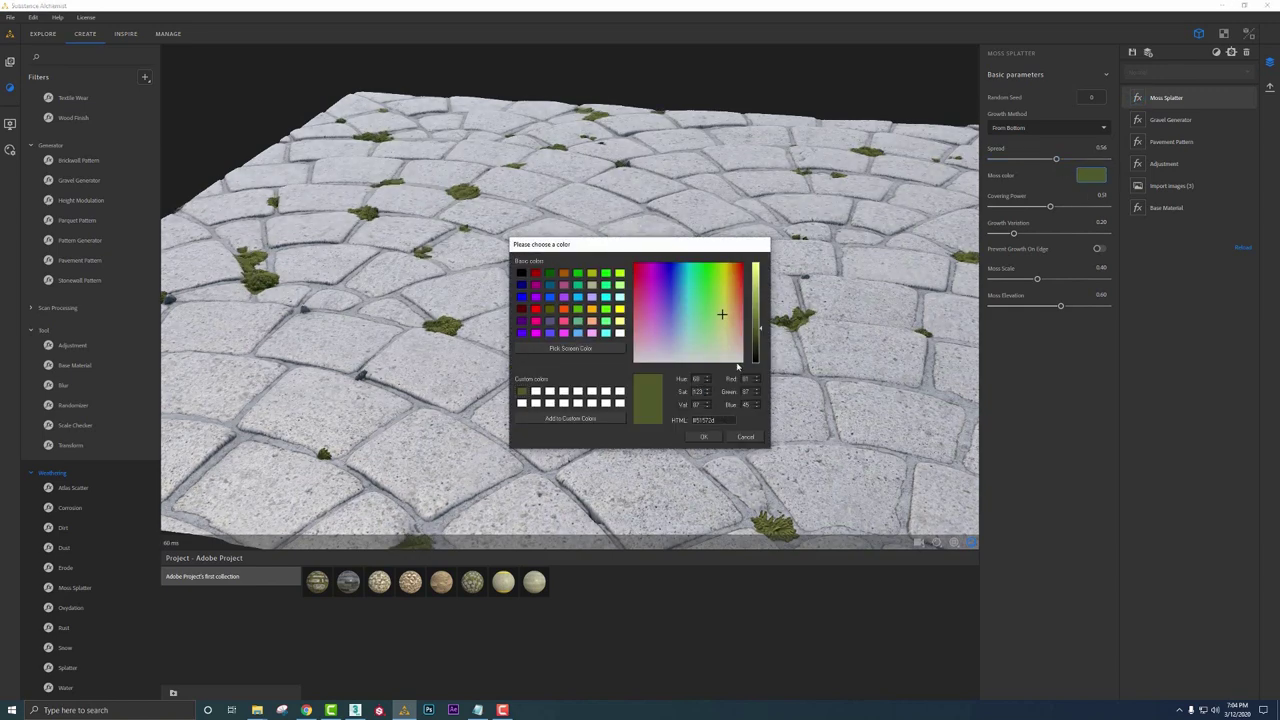
text(50)
key(Return)
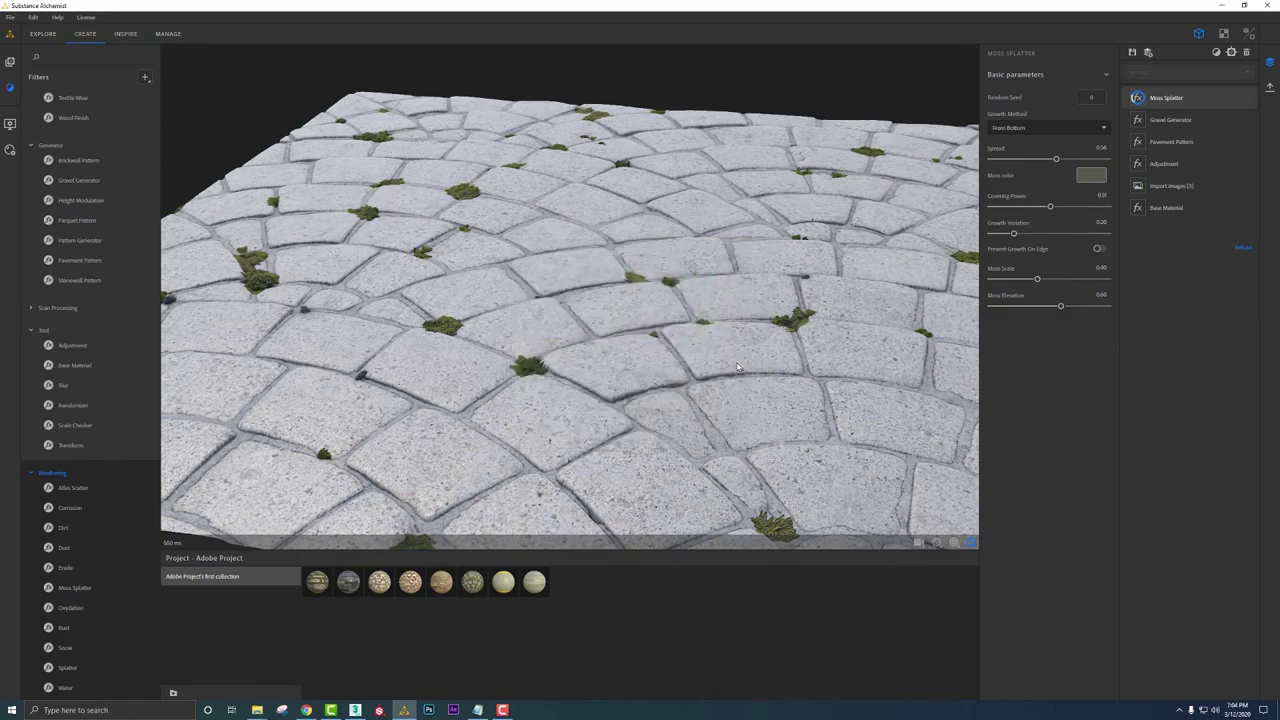
Inspect the moss between the pavers and add the Dirt weathering filter on top of the layer stack
drag(865, 267, 718, 210)
drag(69, 551, 62, 588)
drag(58, 526, 494, 384)
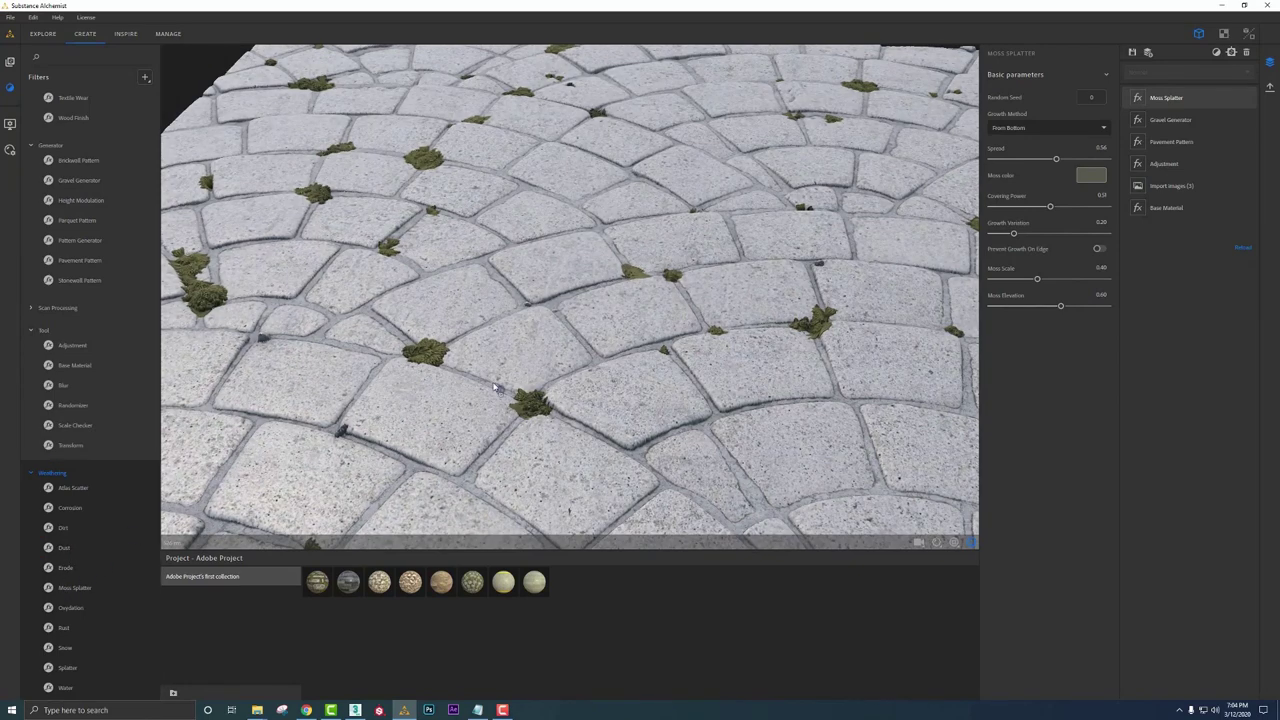
drag(686, 408, 661, 378)
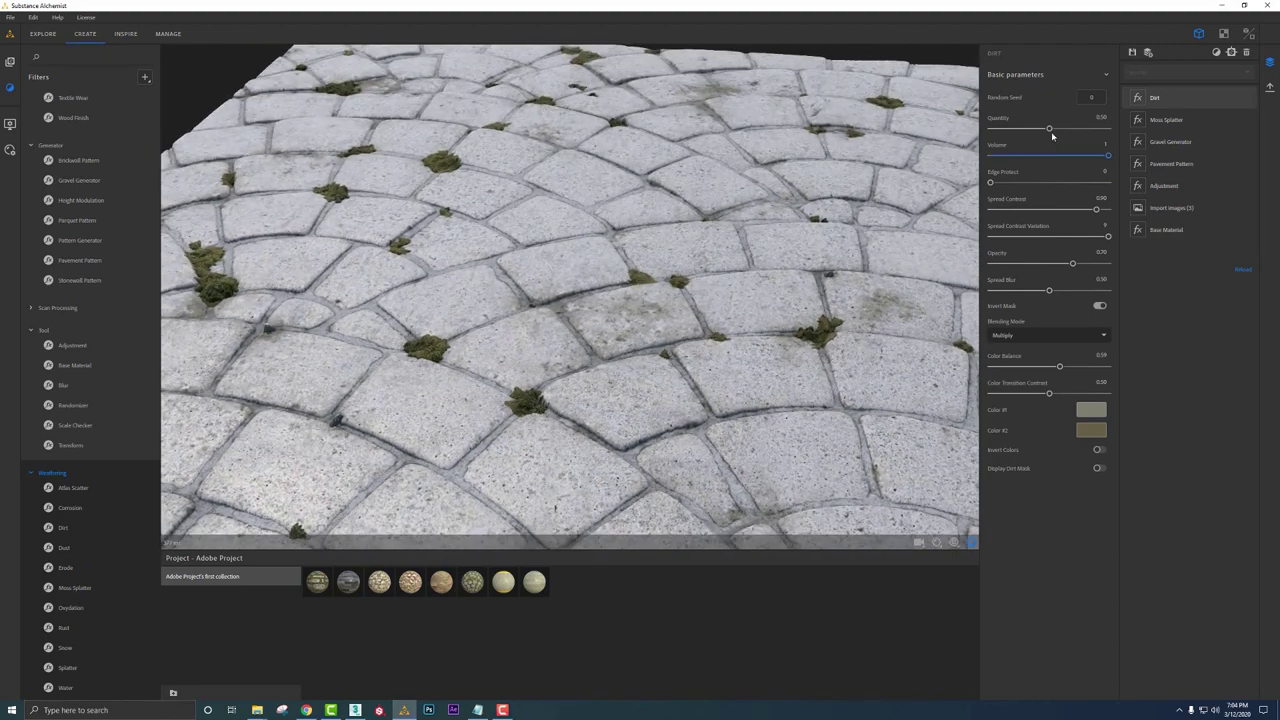
Set the dirt Quantity to about 0.63, Spread Contrast to about 0.41 and Opacity to about 0.22, and inspect the whole plane
drag(1049, 129, 1065, 131)
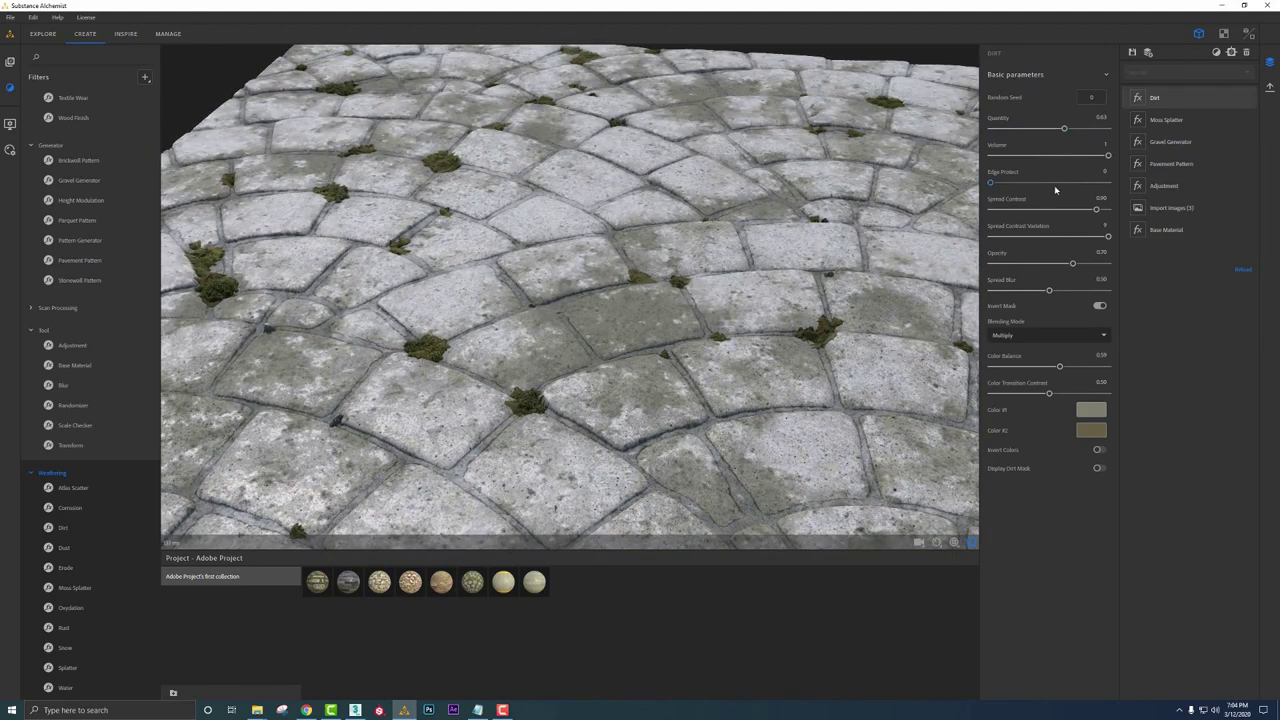
drag(1055, 208, 1038, 208)
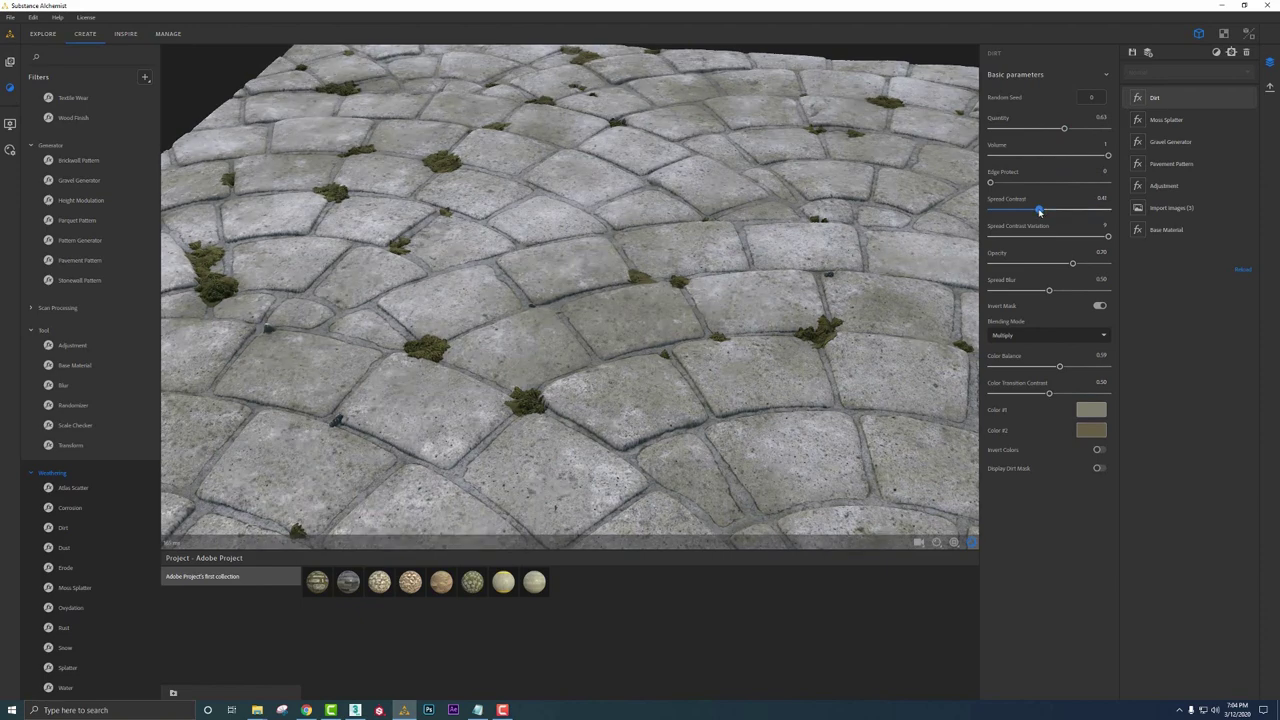
drag(1072, 263, 1020, 268)
drag(818, 275, 778, 285)
shift+right_drag(779, 287, 586, 296)
drag(586, 295, 612, 313)
scroll(612, 313, down, 5)
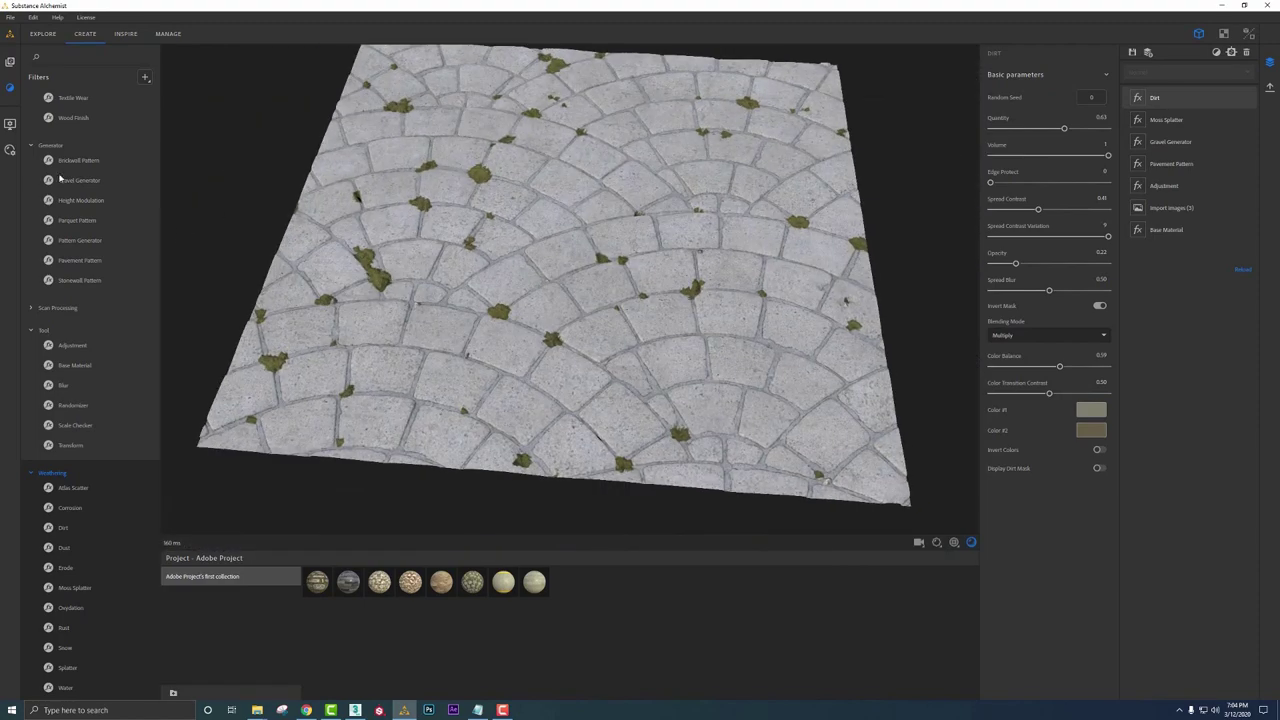
Preview the pavers on the Rounded Cylinder mesh, set the displacement amplitude to about 0.52 and inspect the surface from several angles
click(10, 123)
click(114, 154)
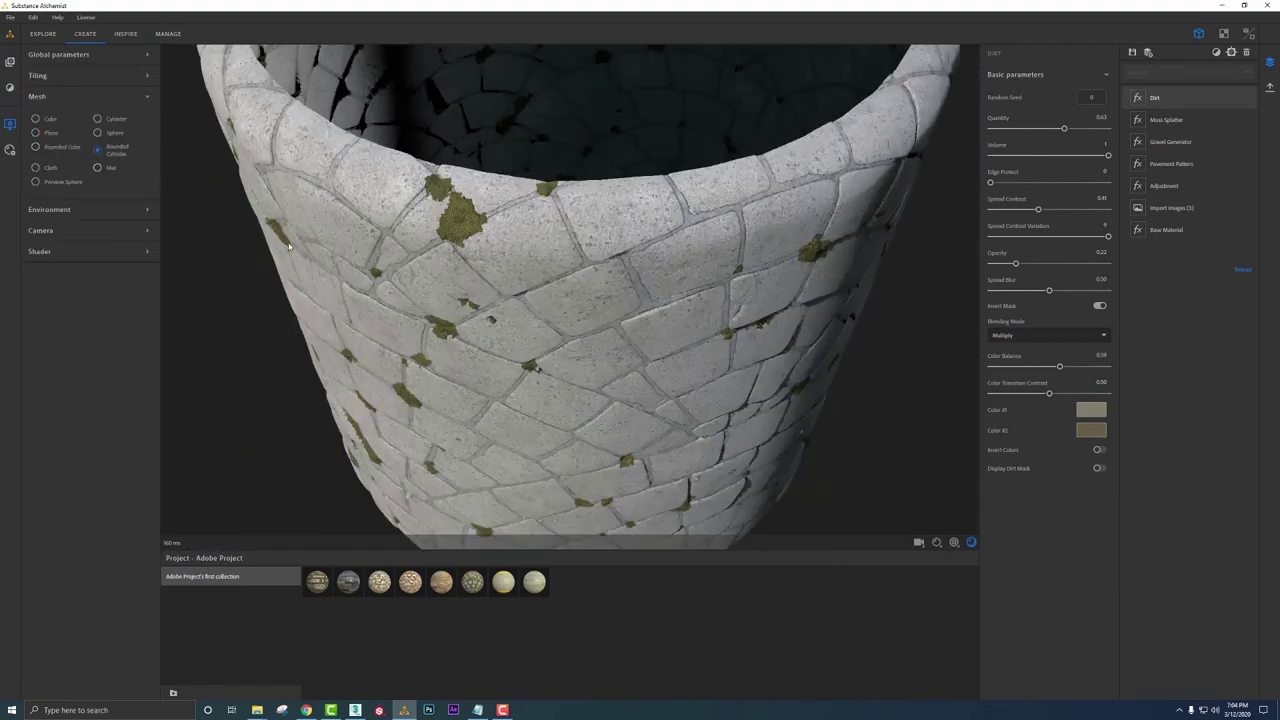
drag(629, 400, 600, 339)
click(937, 543)
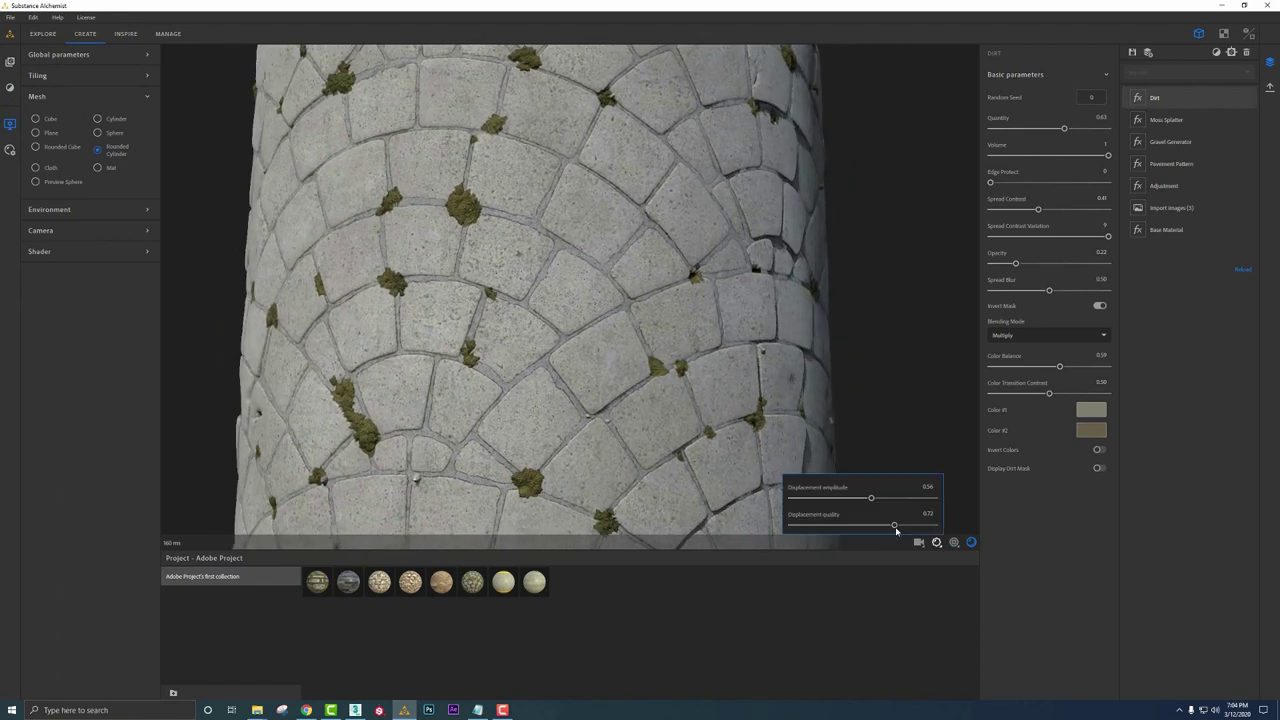
mouse_move(871, 500)
mouse_down()
mouse_move(903, 501)
mouse_move(866, 498)
mouse_up()
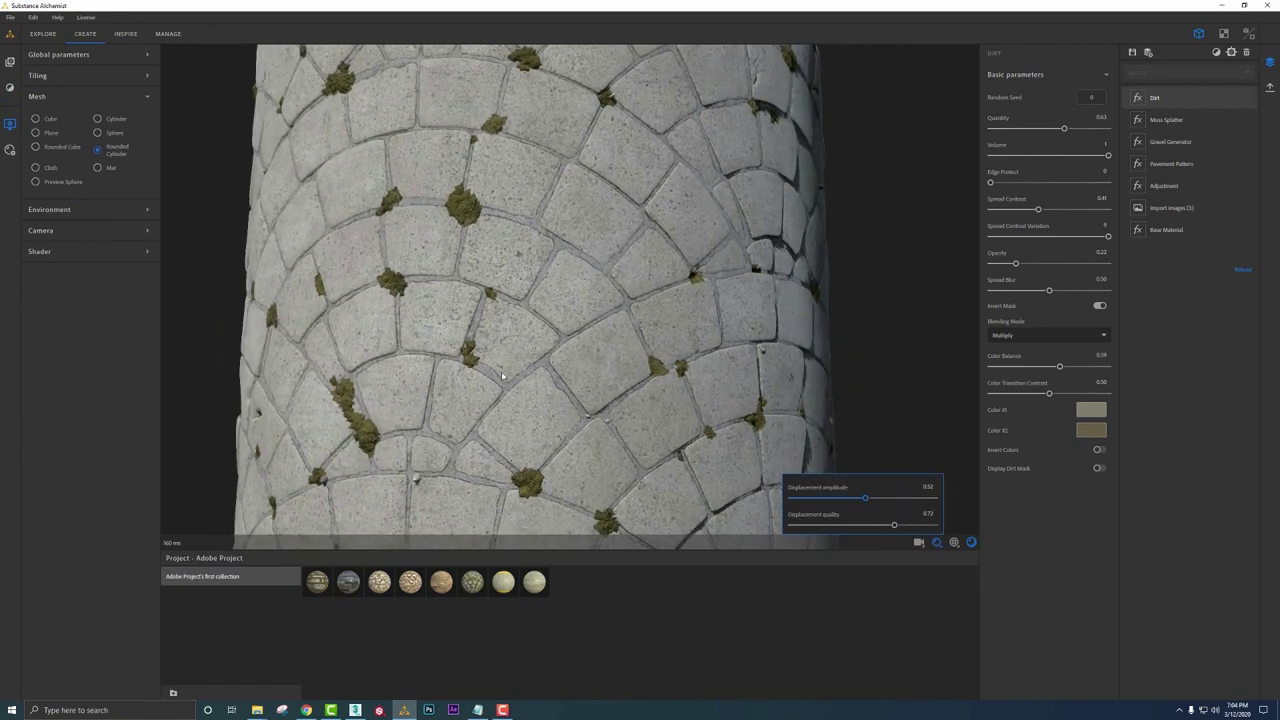
middle_drag(563, 367, 567, 367)
drag(567, 368, 677, 350)
mouse_move(634, 303)
shift+right_down()
mouse_move(597, 297)
mouse_move(663, 301)
mouse_move(613, 302)
shift+right_up()
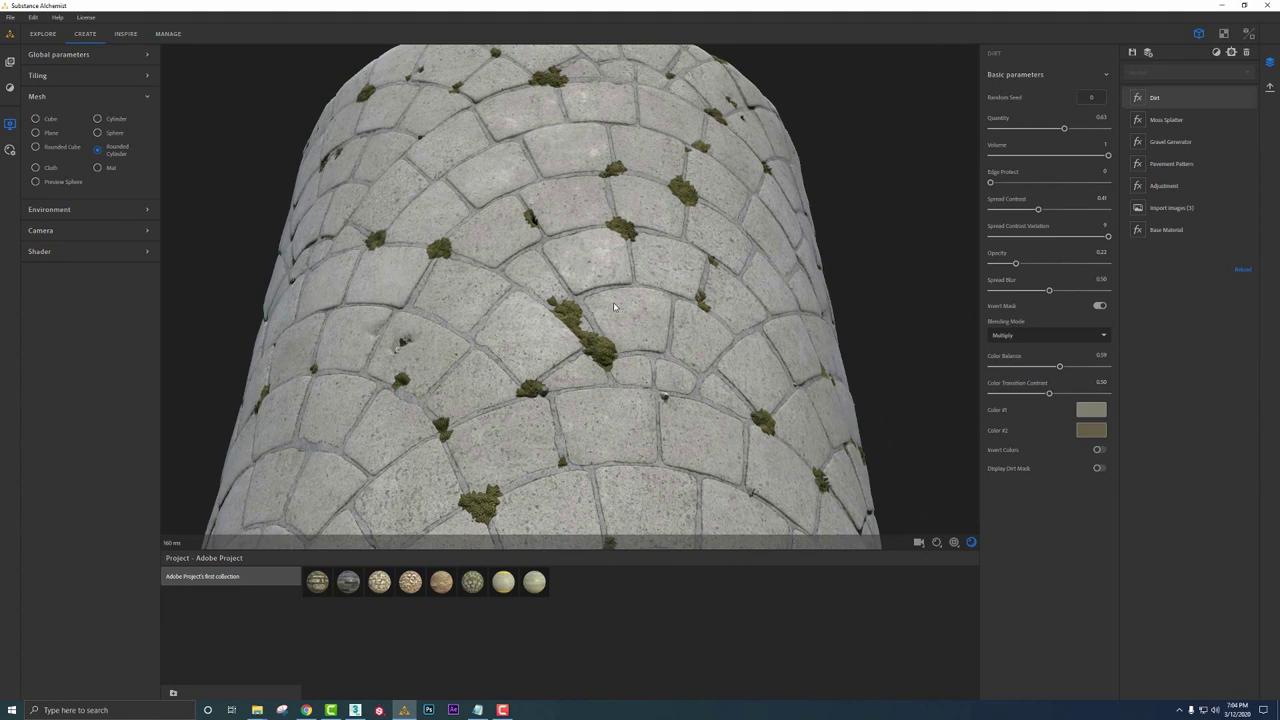
mouse_move(613, 302)
mouse_down()
mouse_move(601, 346)
mouse_move(608, 290)
mouse_up()
scroll(601, 348, down, 4)
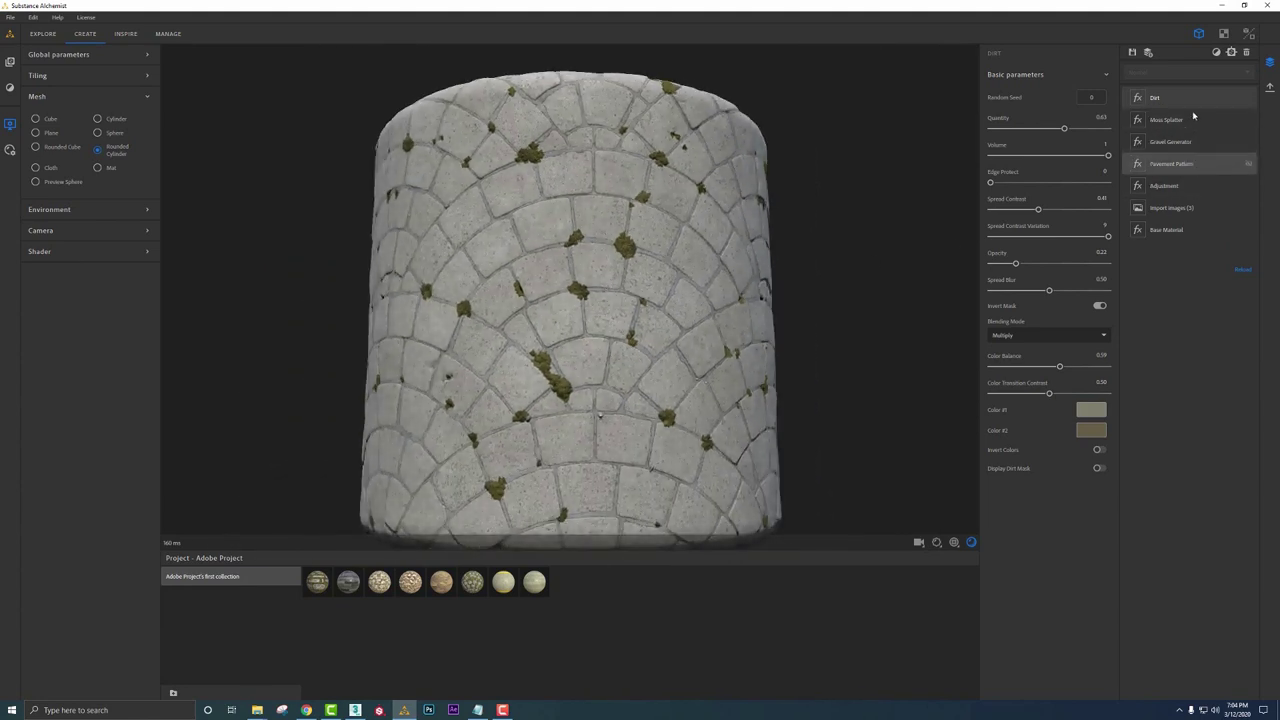
Delete the Dirt, Moss Splatter, Gravel Generator and Pavement Pattern layers, keeping the Adjustment layer and the base concrete below it
click(1195, 183)
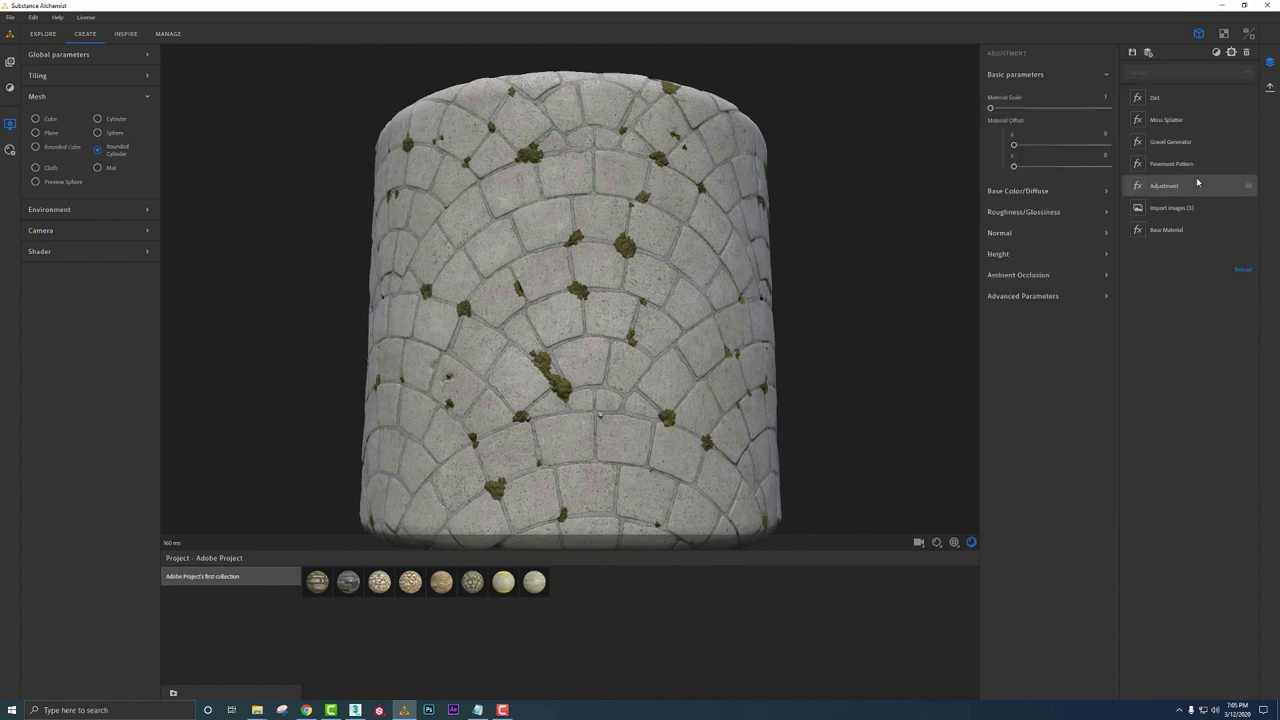
click(1195, 97)
click(1246, 52)
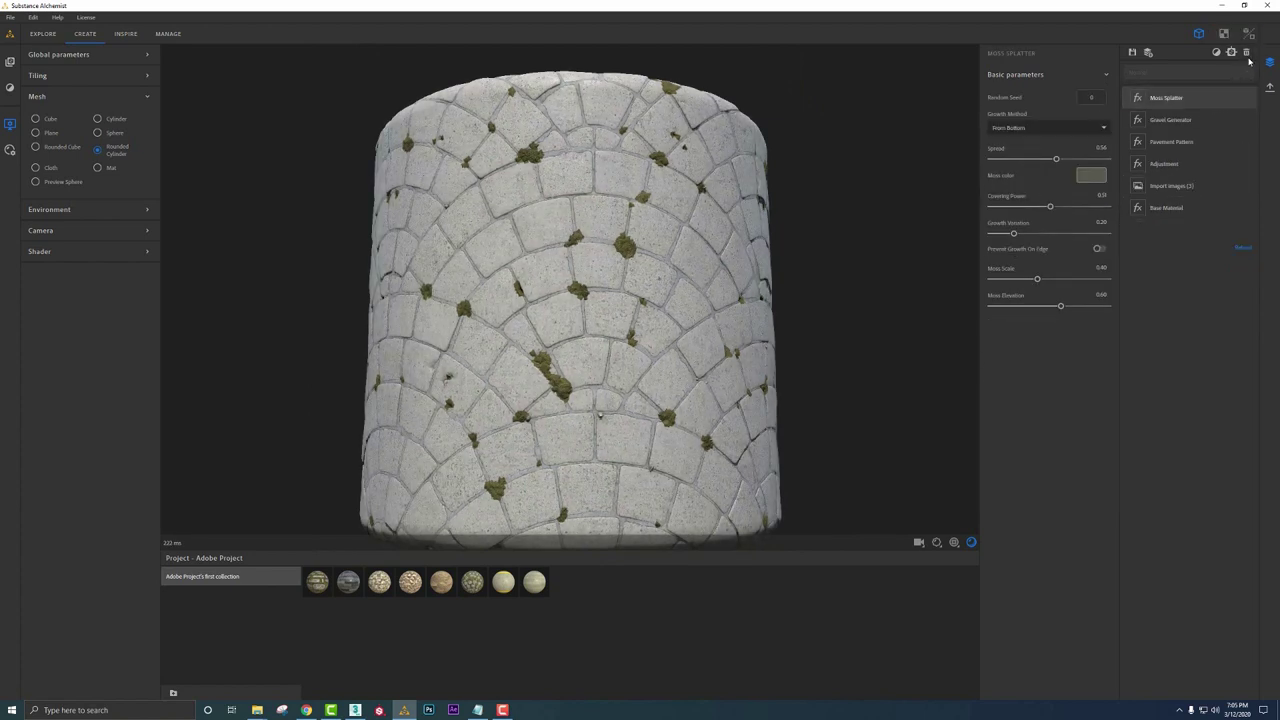
click(1246, 52)
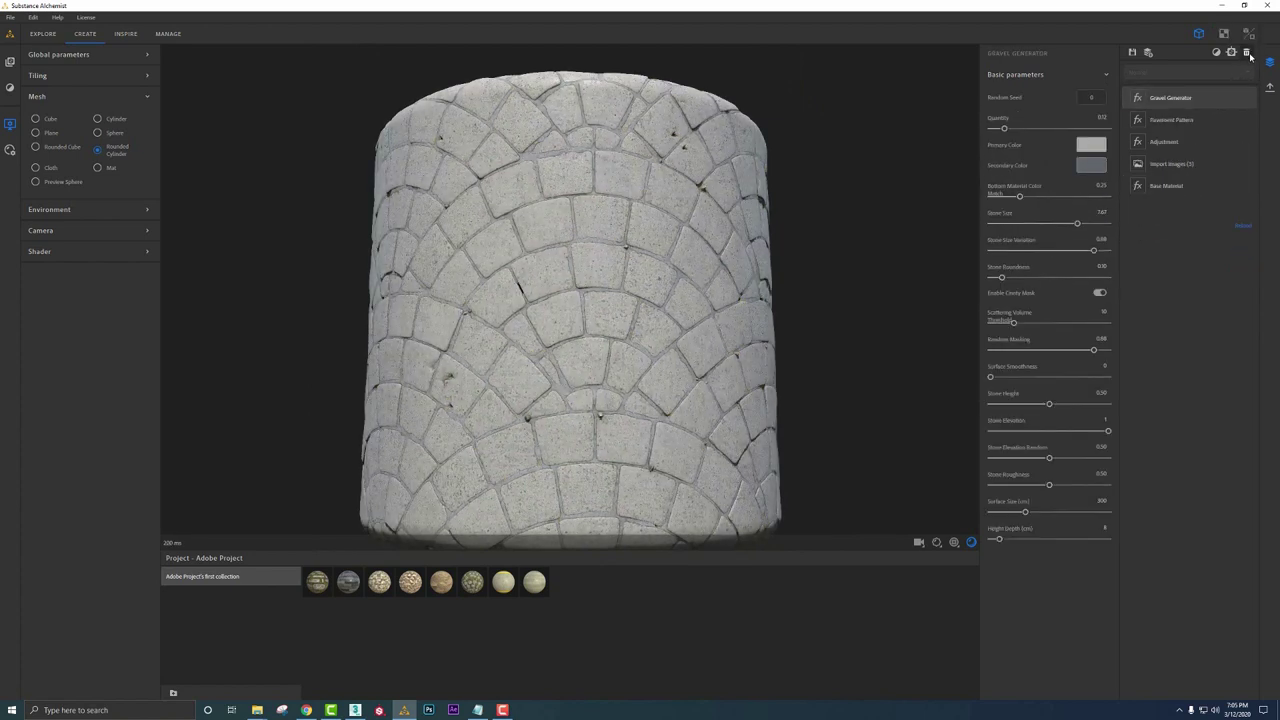
click(1246, 52)
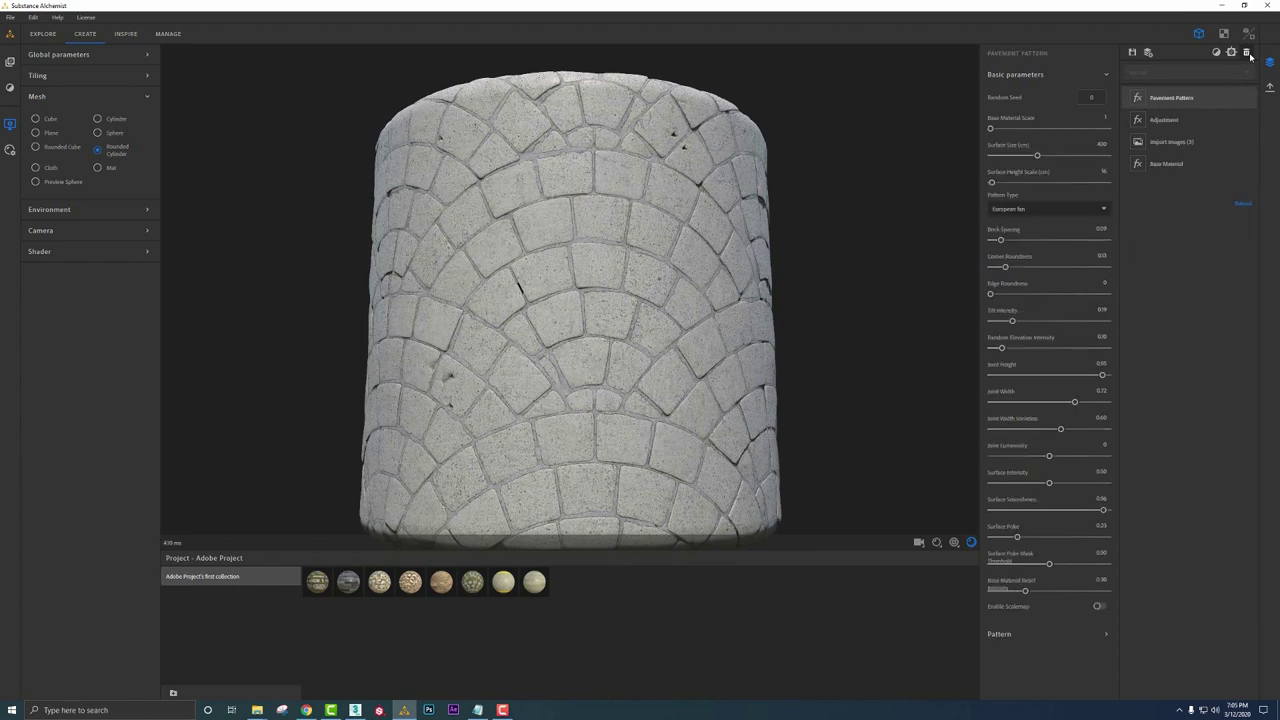
click(1246, 52)
Look closely at the bare concrete and add the Dust filter above the Adjustment layer
drag(611, 343, 605, 258)
scroll(605, 258, up, 3)
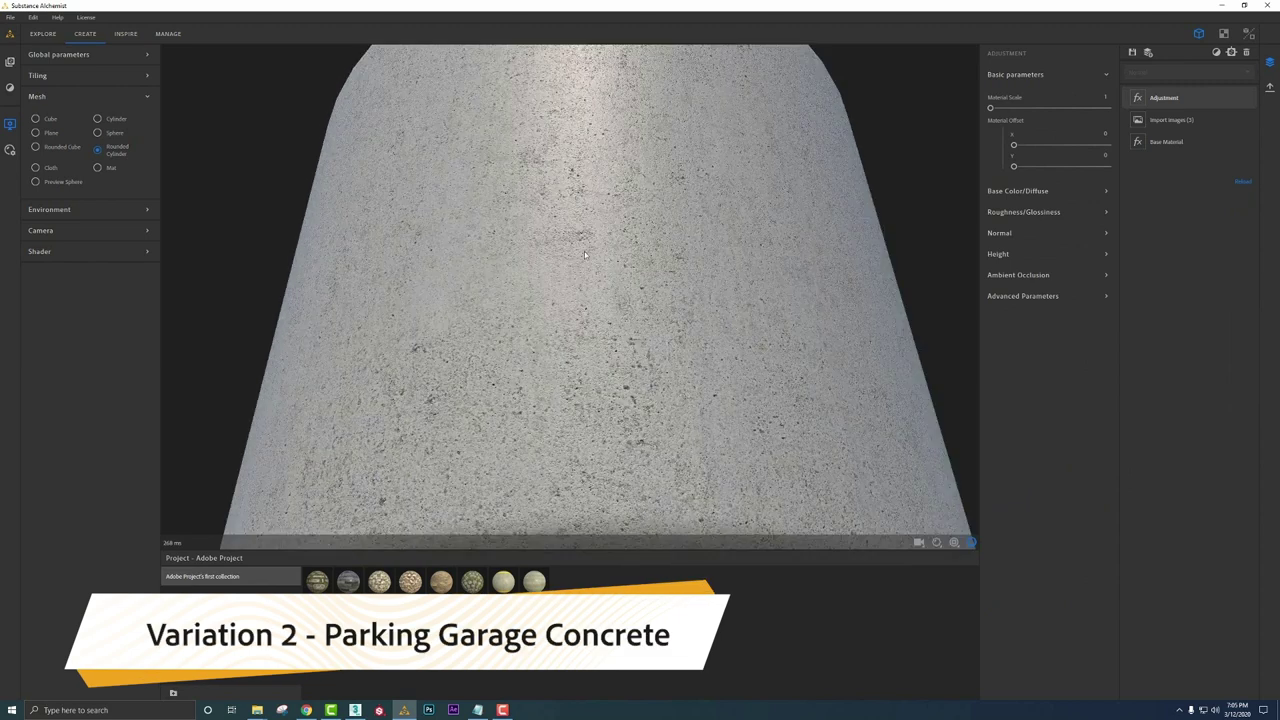
key(space)
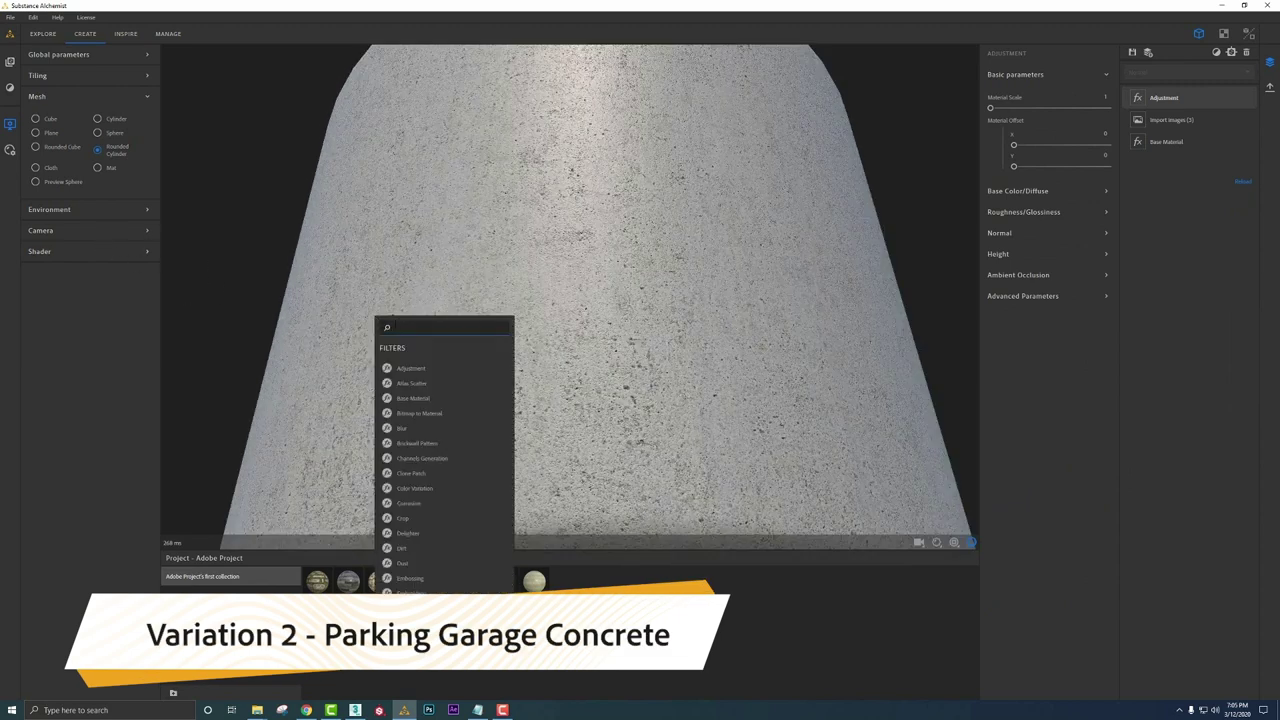
text(d)
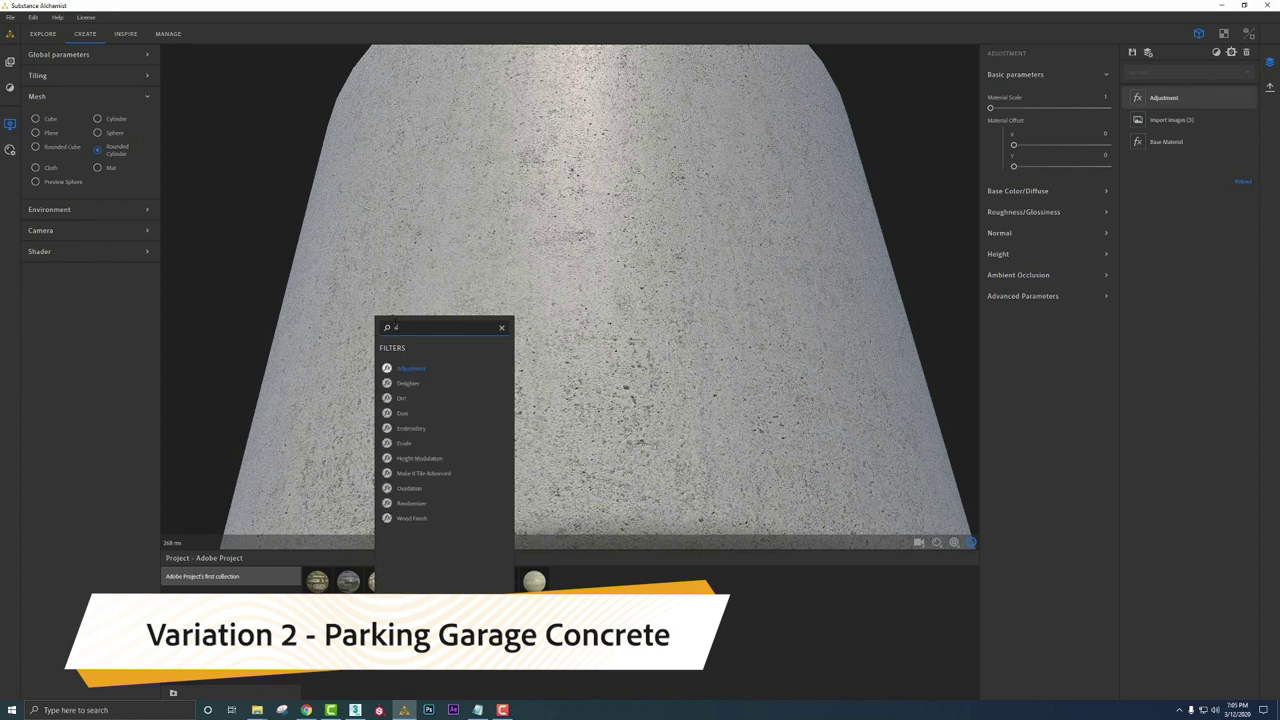
text(ust)
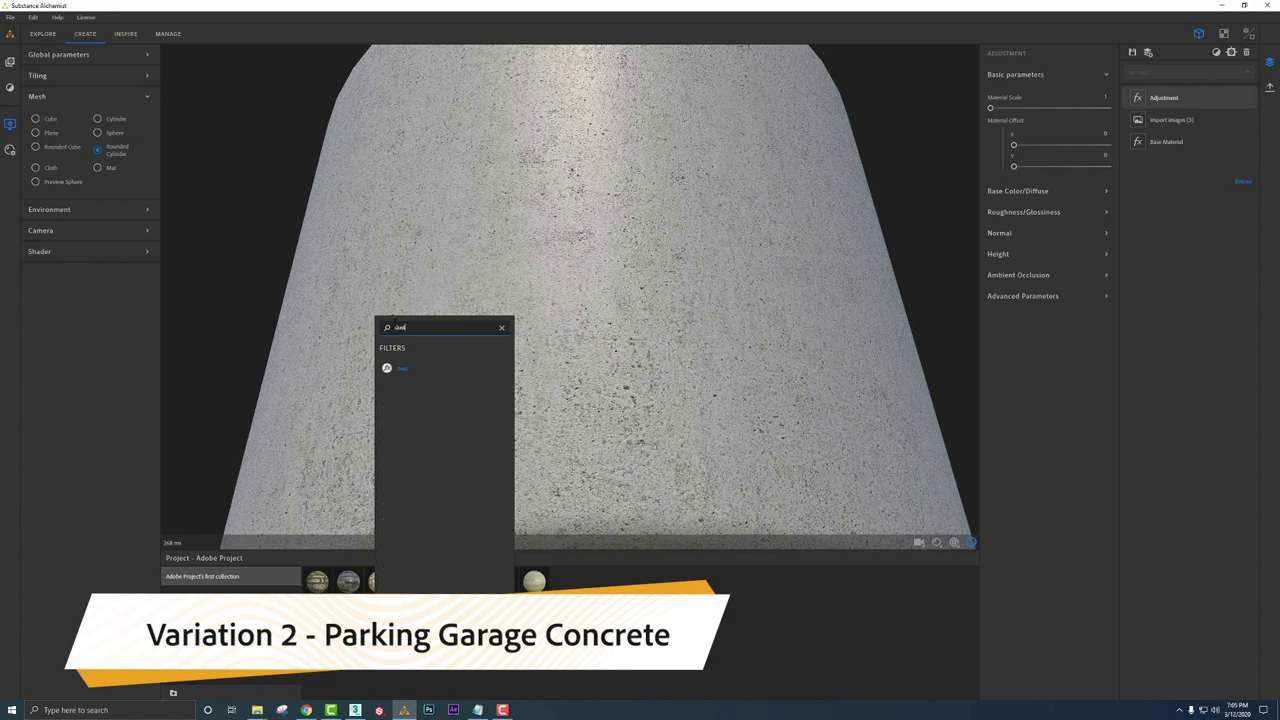
click(400, 368)
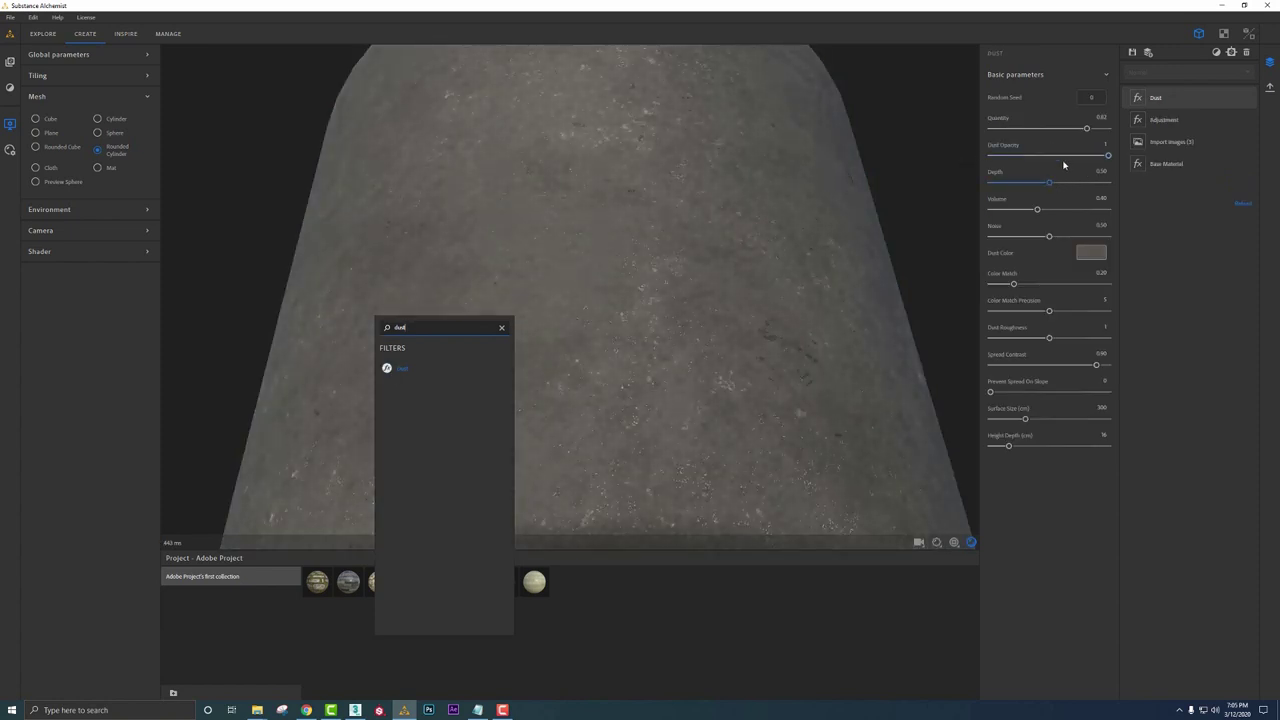
Set the dust Quantity to about 0.65 and Dust Opacity to about 0.19, and inspect the concrete
click(1021, 129)
drag(1043, 134, 1015, 158)
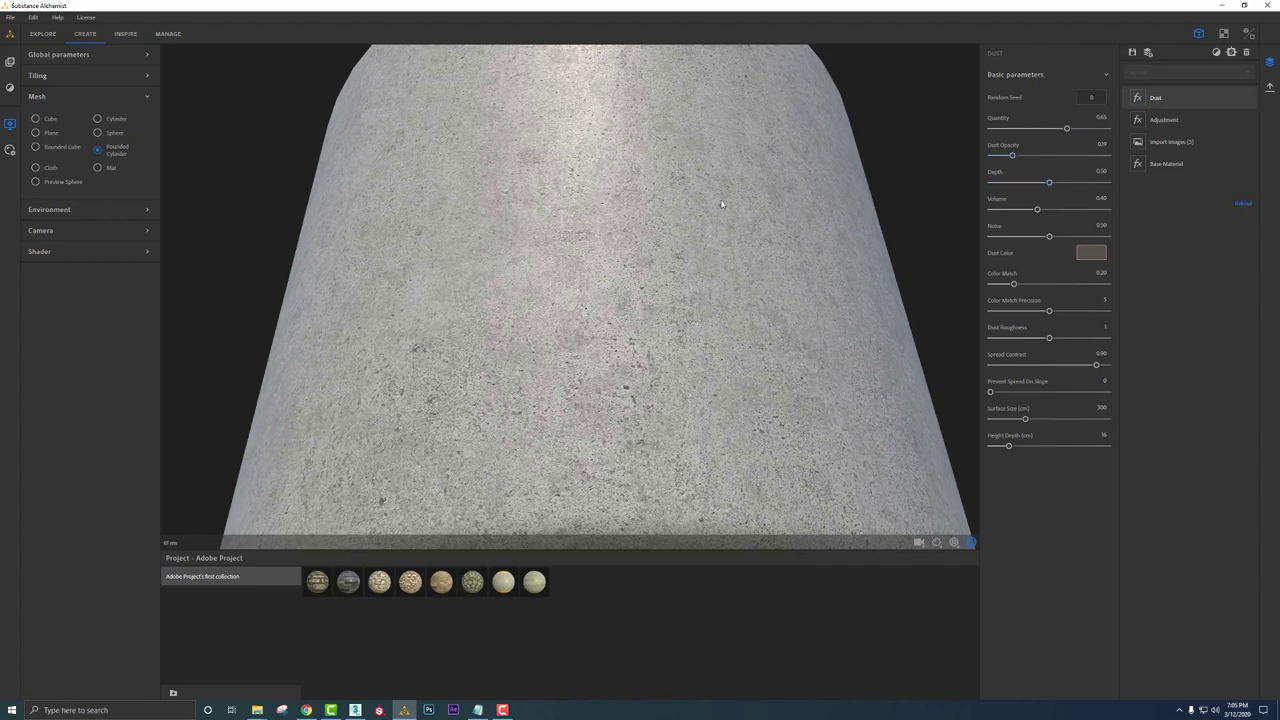
mouse_move(740, 262)
mouse_down()
mouse_move(726, 195)
mouse_move(639, 175)
mouse_move(643, 241)
mouse_move(657, 225)
mouse_move(642, 222)
mouse_move(688, 231)
mouse_move(664, 235)
mouse_move(668, 276)
mouse_move(565, 323)
mouse_up()
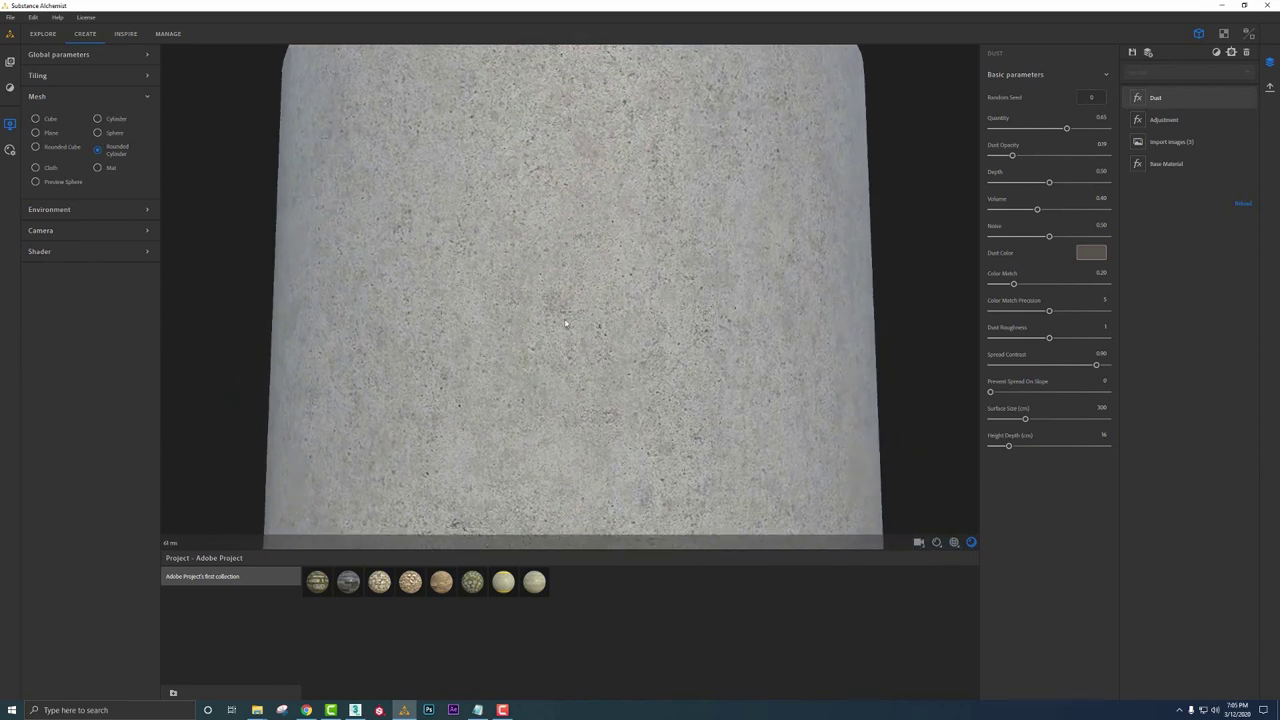
Add the Pattern Generator filter above the dust and set its pattern to Stripe Thick
click(11, 88)
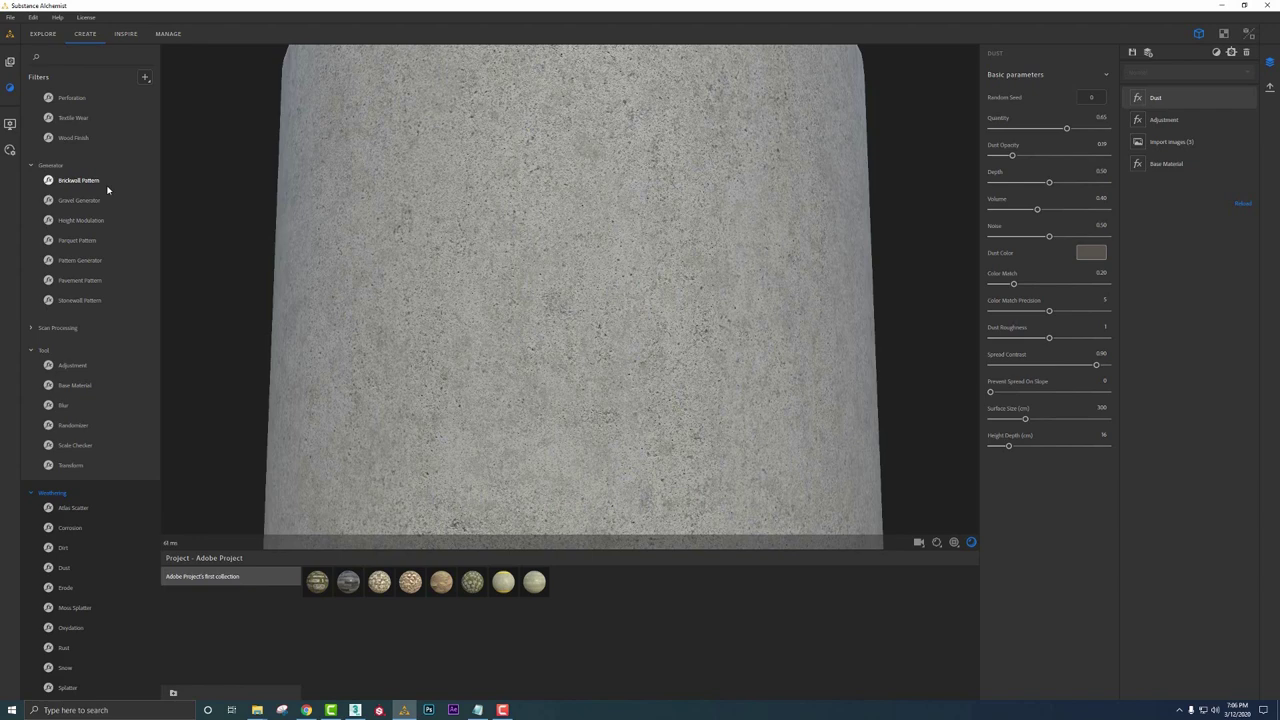
drag(79, 265, 620, 276)
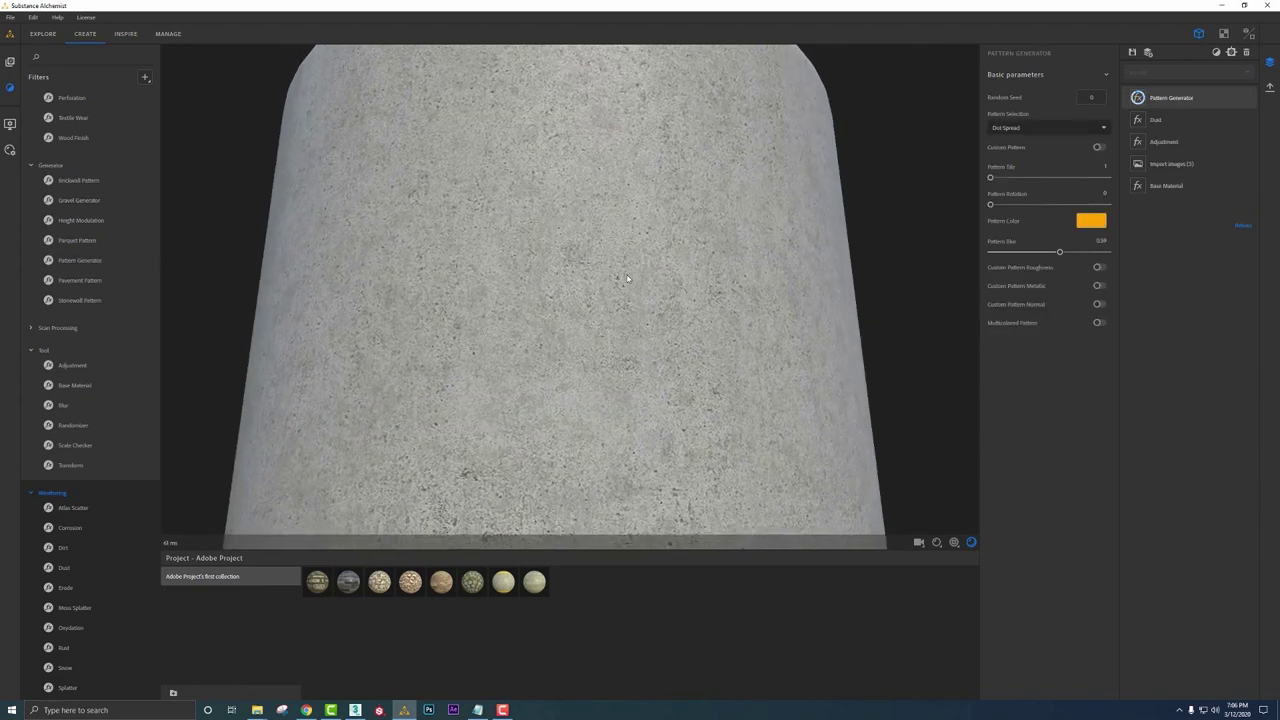
click(1023, 129)
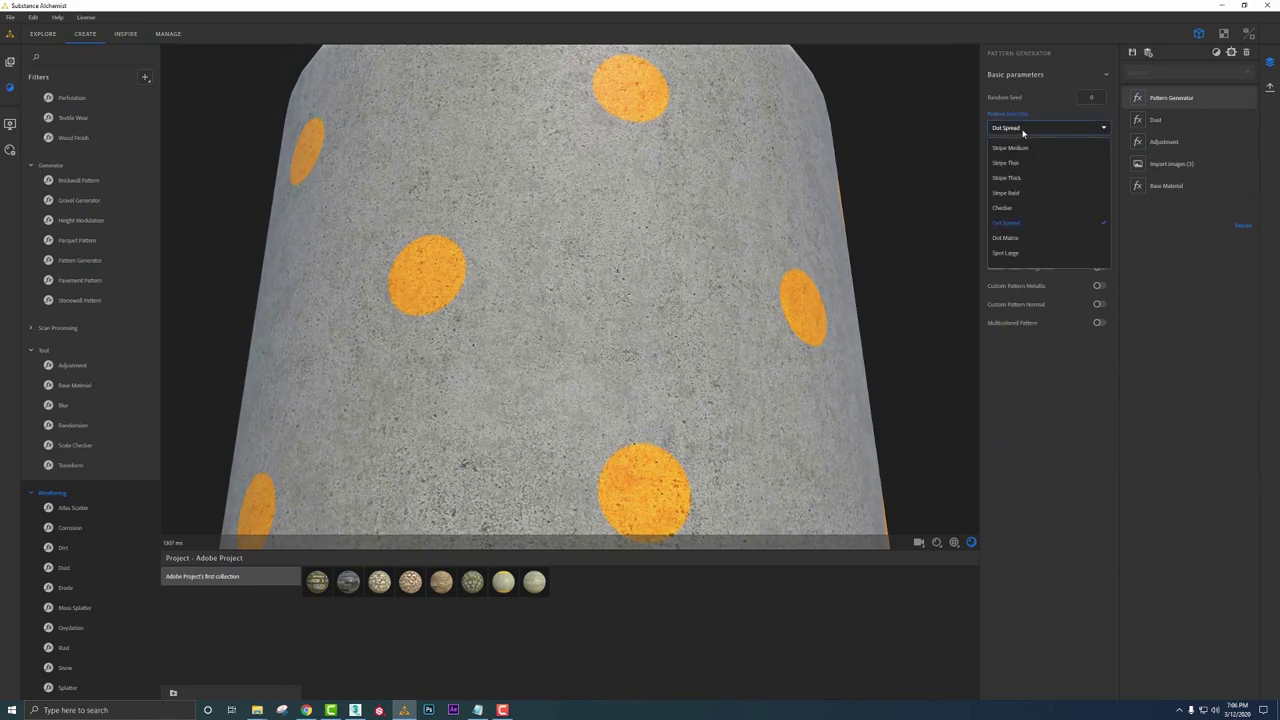
click(1025, 164)
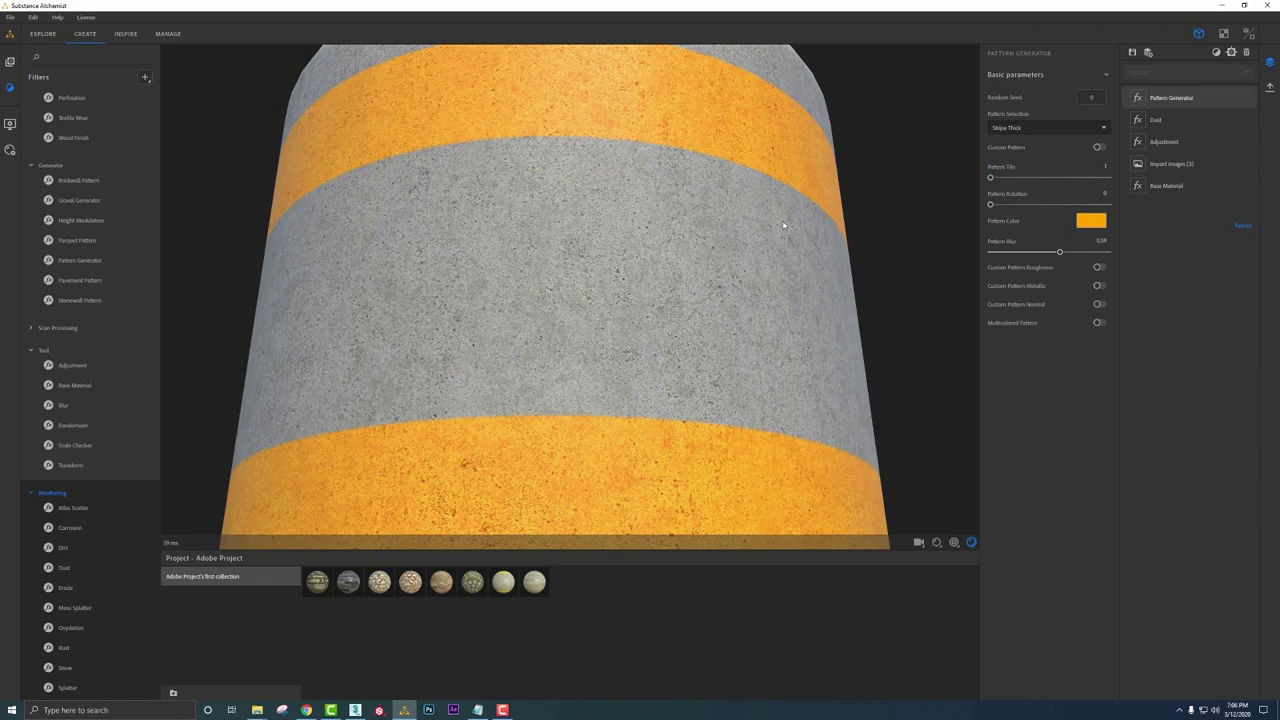
Inspect the painted stripes around the cylinder and lower the Pattern Blur to about 0.04
right_drag(783, 225, 674, 309)
drag(674, 309, 640, 266)
middle_drag(731, 259, 757, 255)
drag(1059, 252, 974, 258)
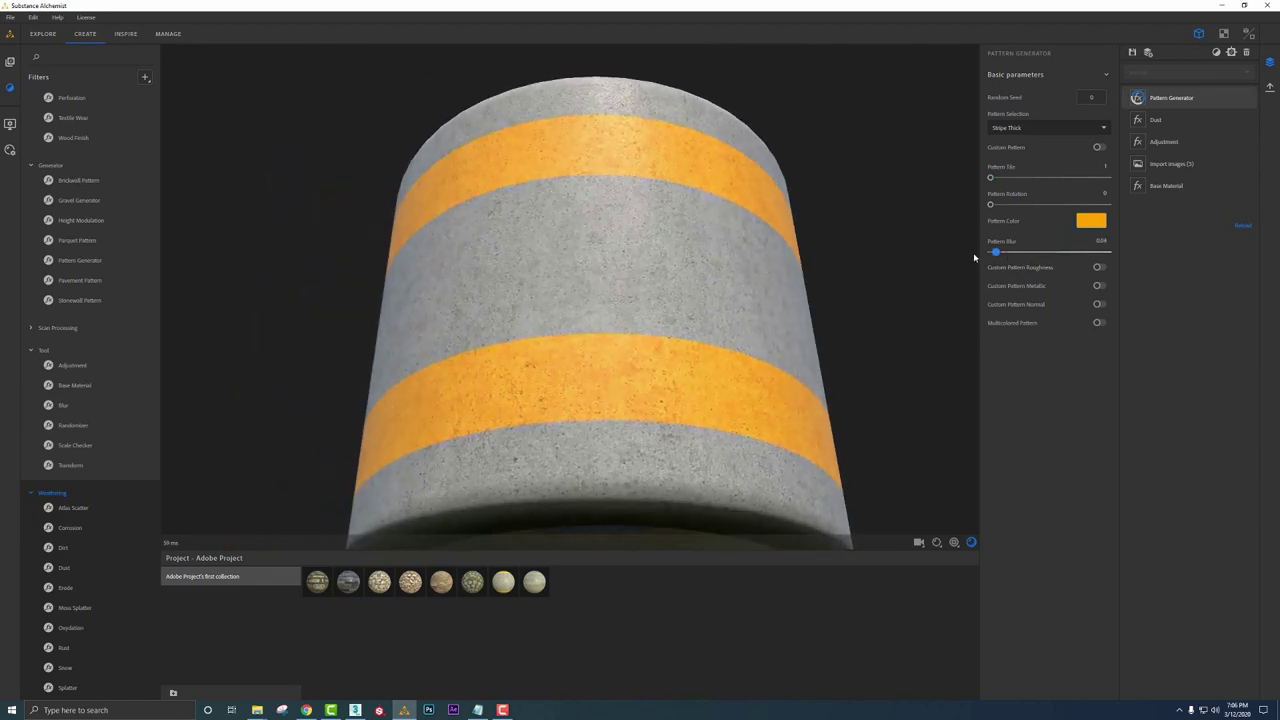
Reset the Pattern Blur to 0 and enable Custom Pattern Normal with an intensity of about 0.34
scroll(731, 258, up, 3)
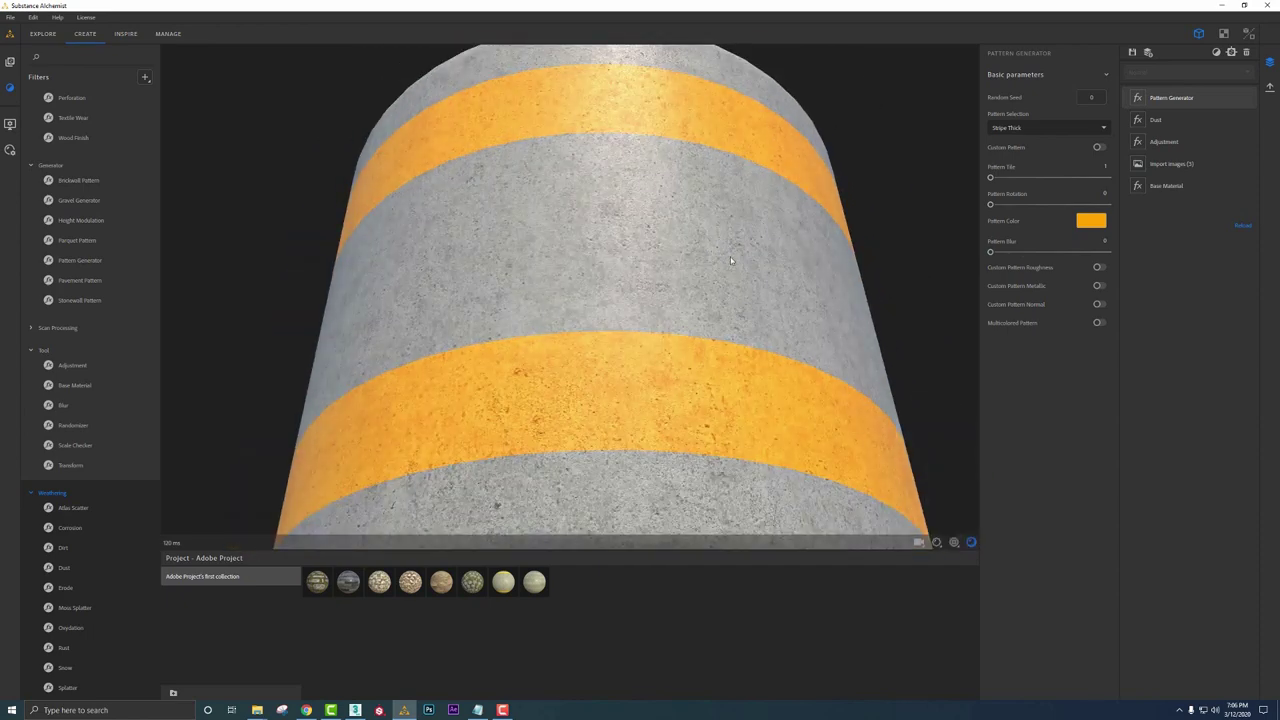
click(1098, 305)
drag(1050, 338, 1023, 345)
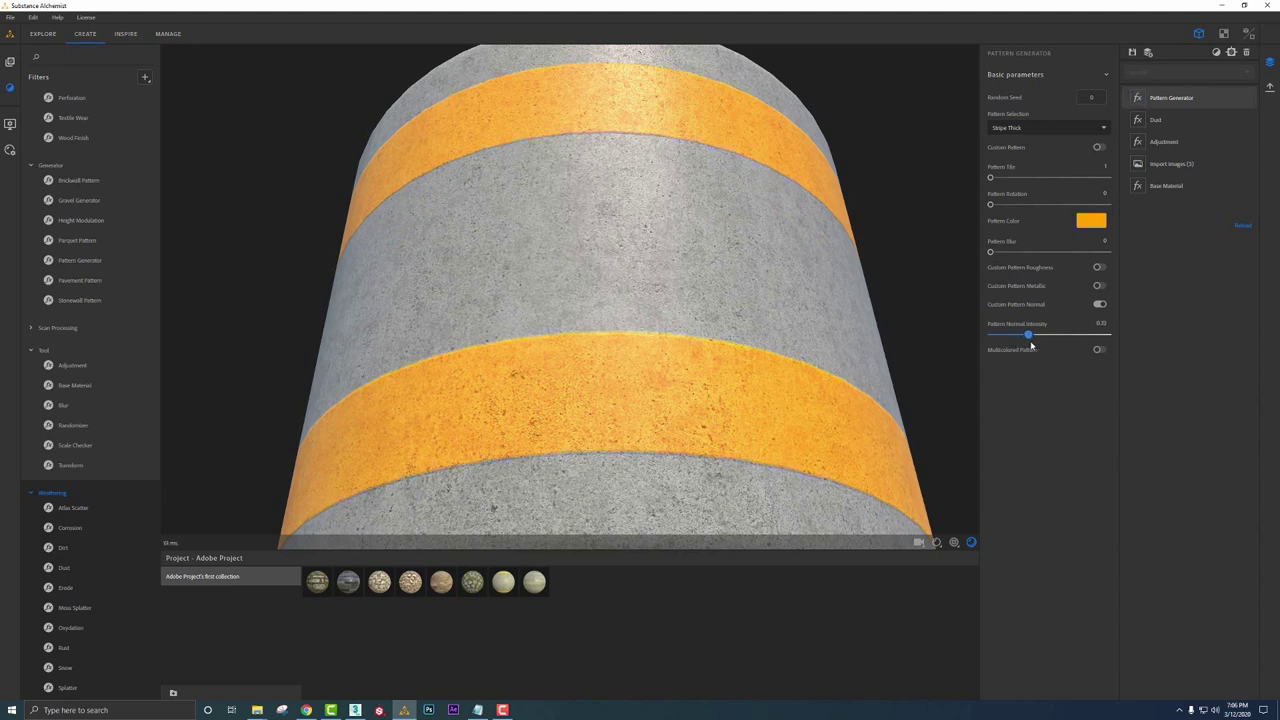
scroll(729, 285, down, 5)
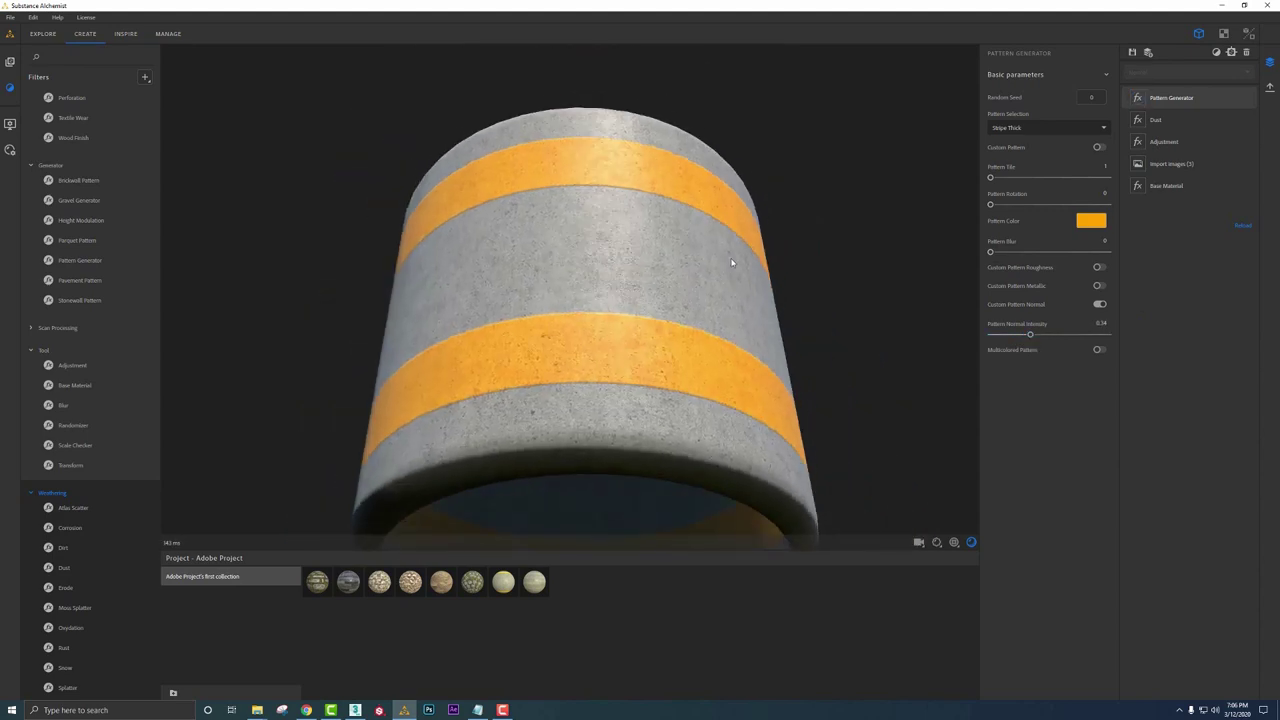
mouse_move(701, 256)
shift+right_down()
mouse_move(749, 260)
mouse_move(692, 257)
shift+right_up()
Set the Pattern Color's saturation to 200 and inspect the stripes under different angles
click(1090, 221)
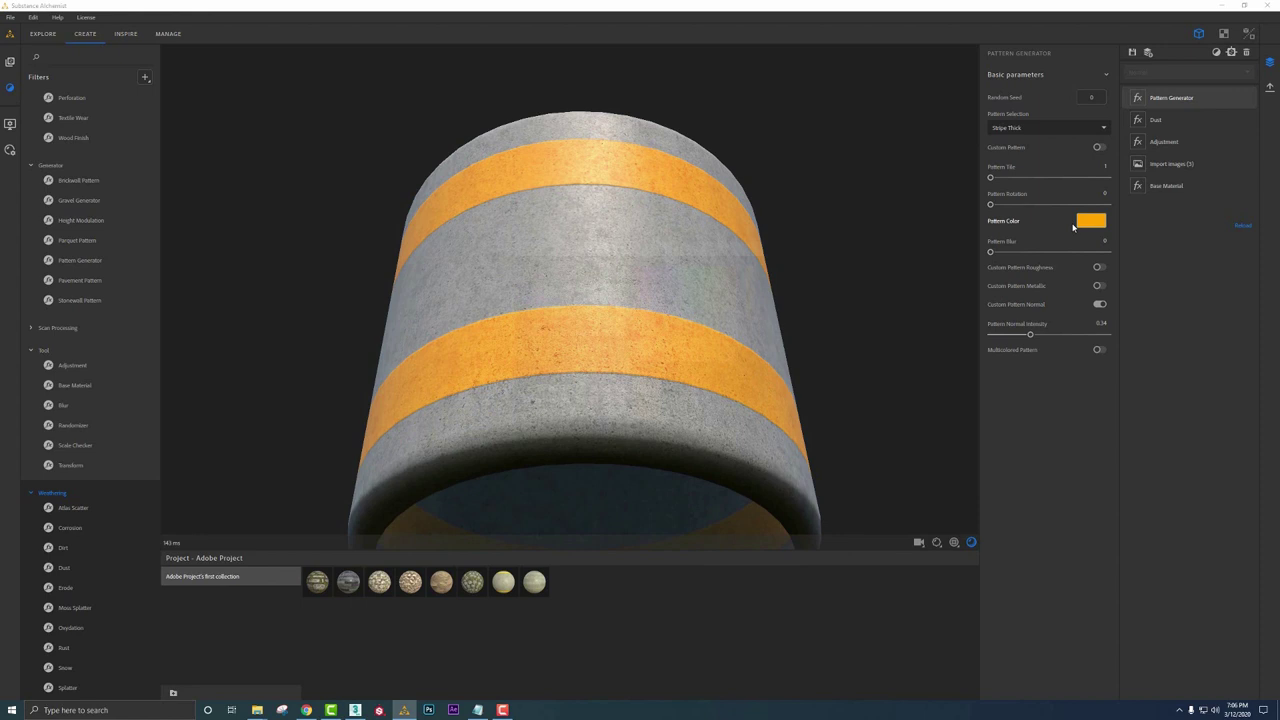
double_click(700, 391)
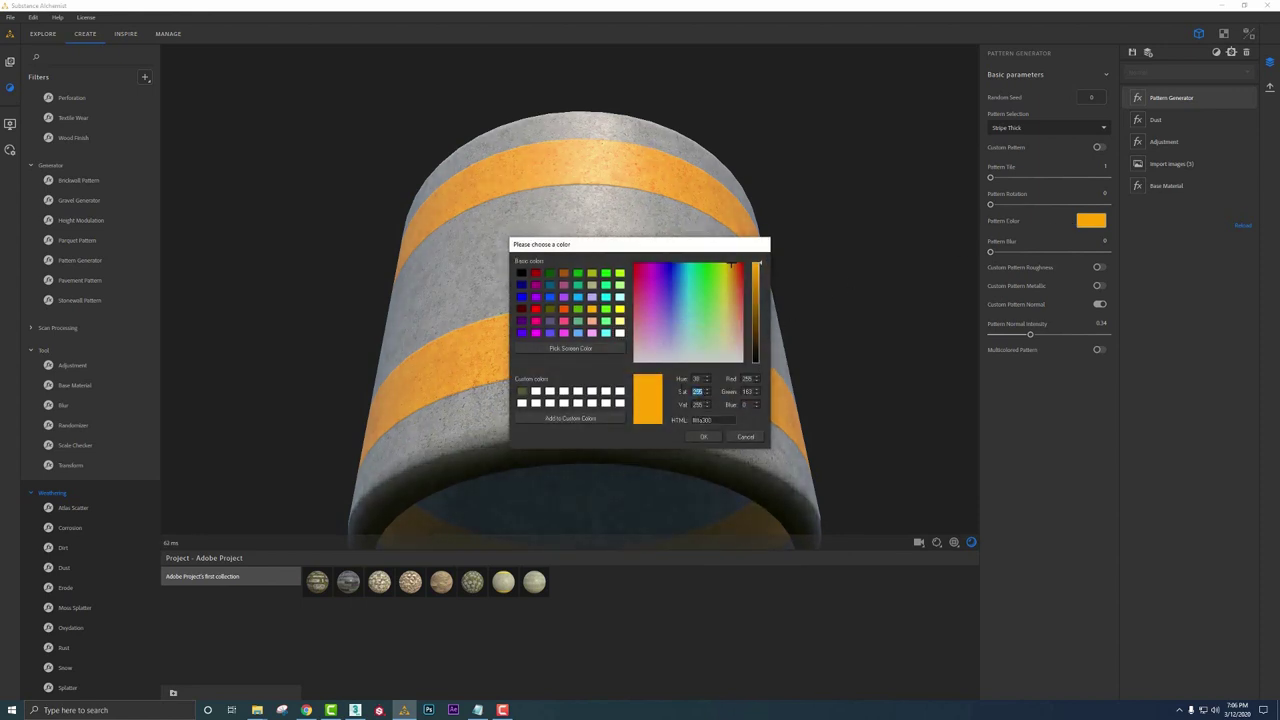
text(200)
key(Return)
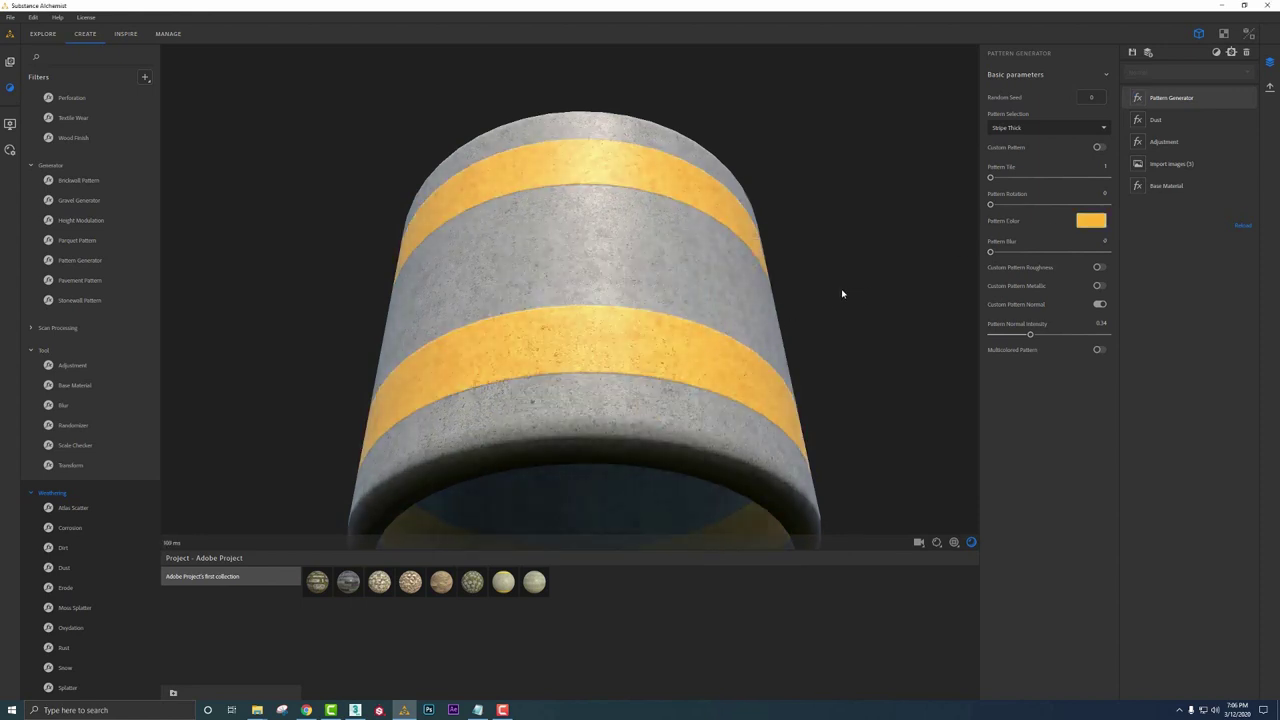
mouse_move(843, 294)
mouse_down()
mouse_move(846, 277)
mouse_move(829, 277)
mouse_up()
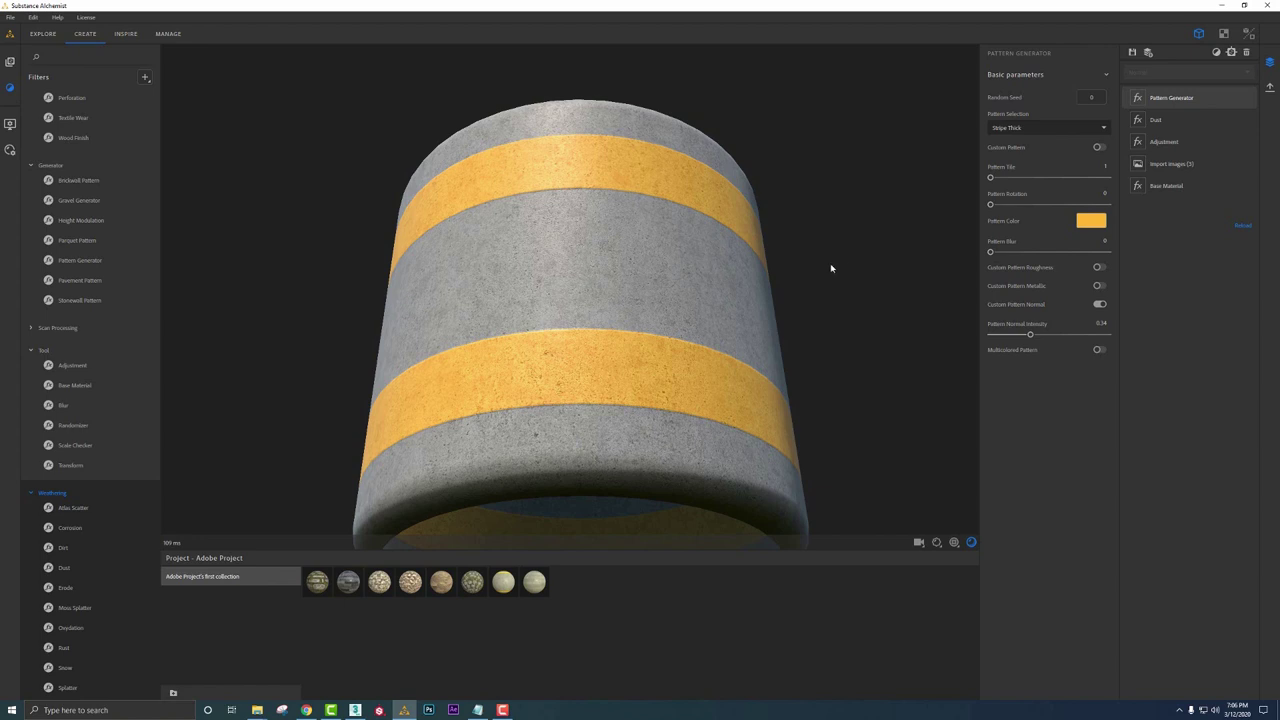
mouse_move(830, 268)
mouse_down()
mouse_move(860, 262)
mouse_move(858, 274)
mouse_up()
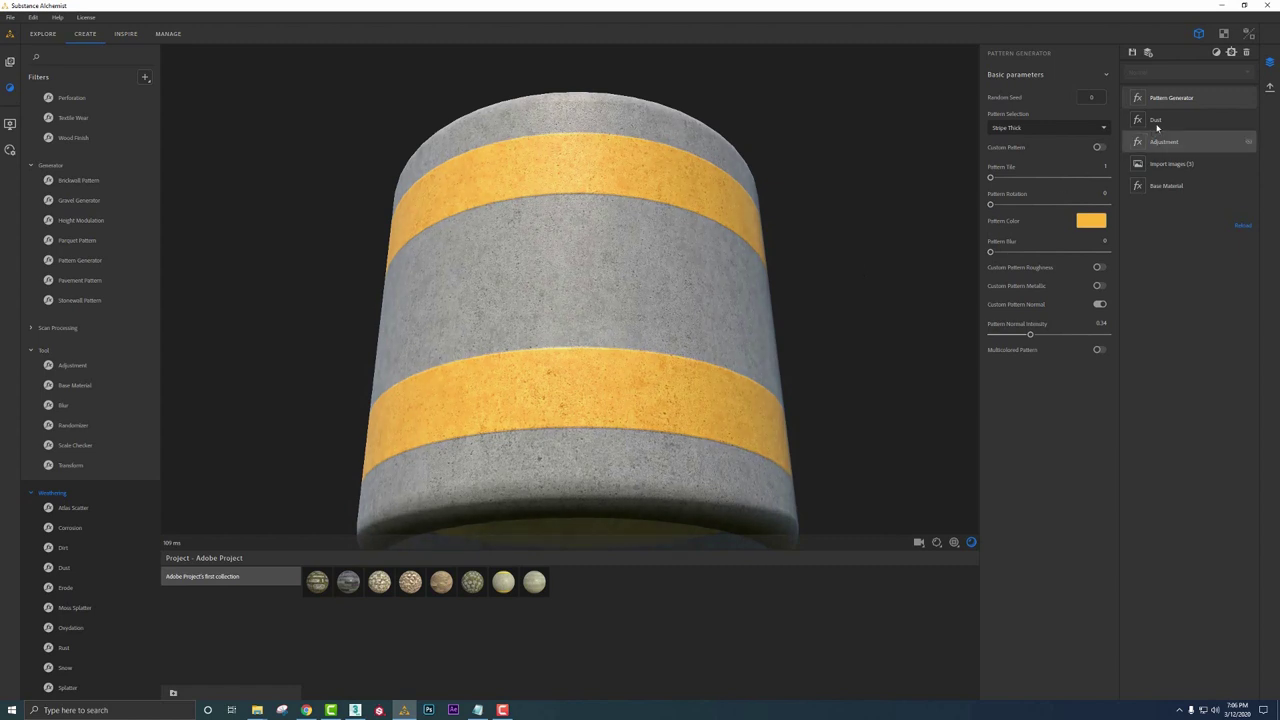
Delete the Pattern Generator layer and add the Parquet Pattern filter above the dust
click(1246, 53)
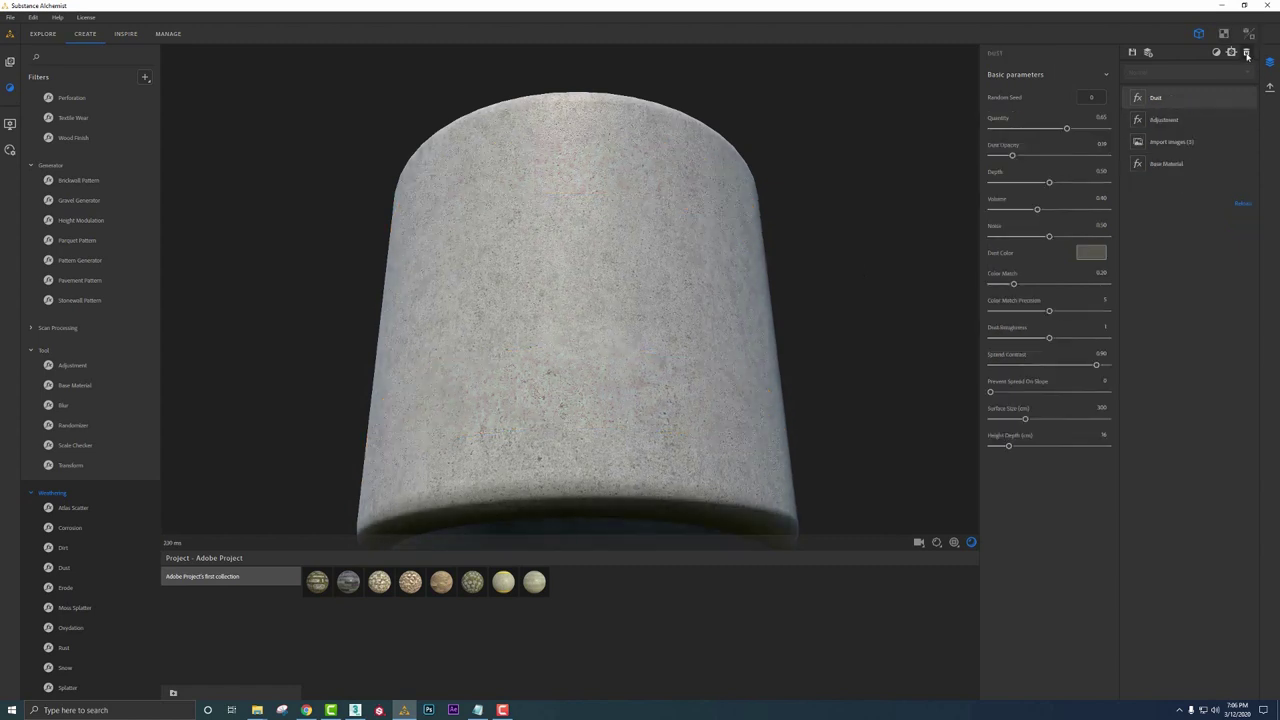
scroll(64, 259, up, 3)
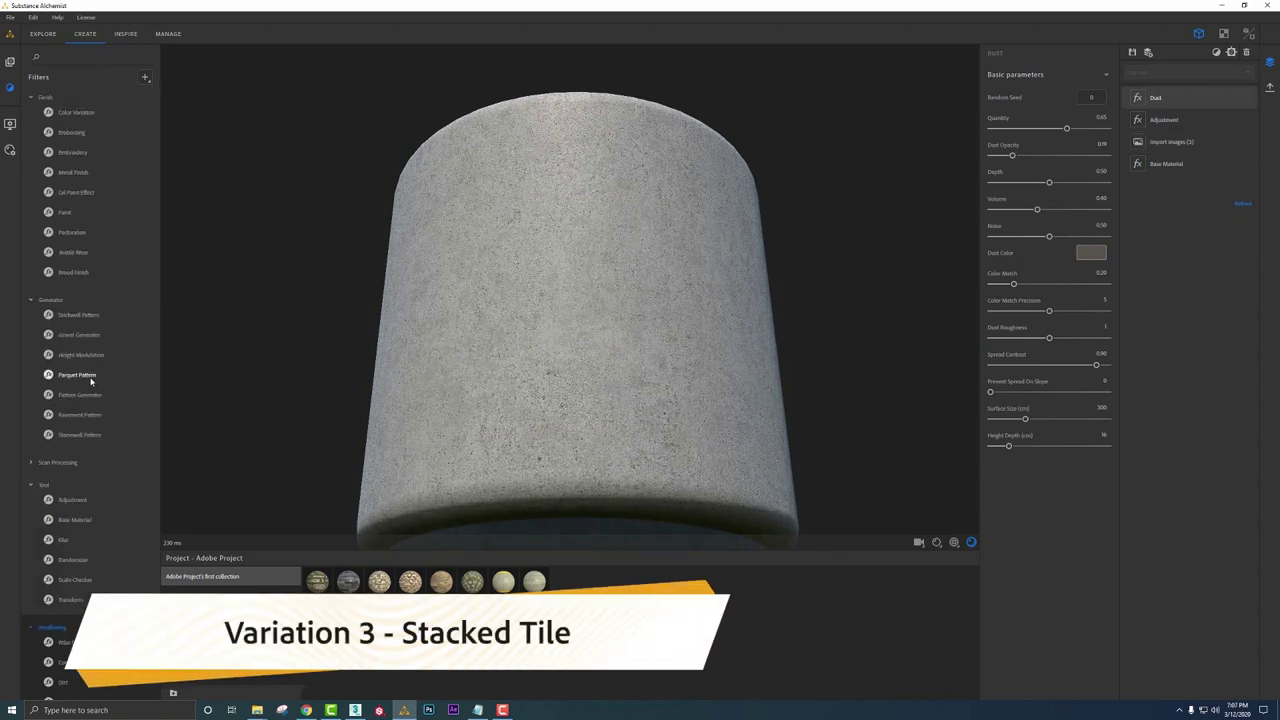
drag(77, 375, 597, 320)
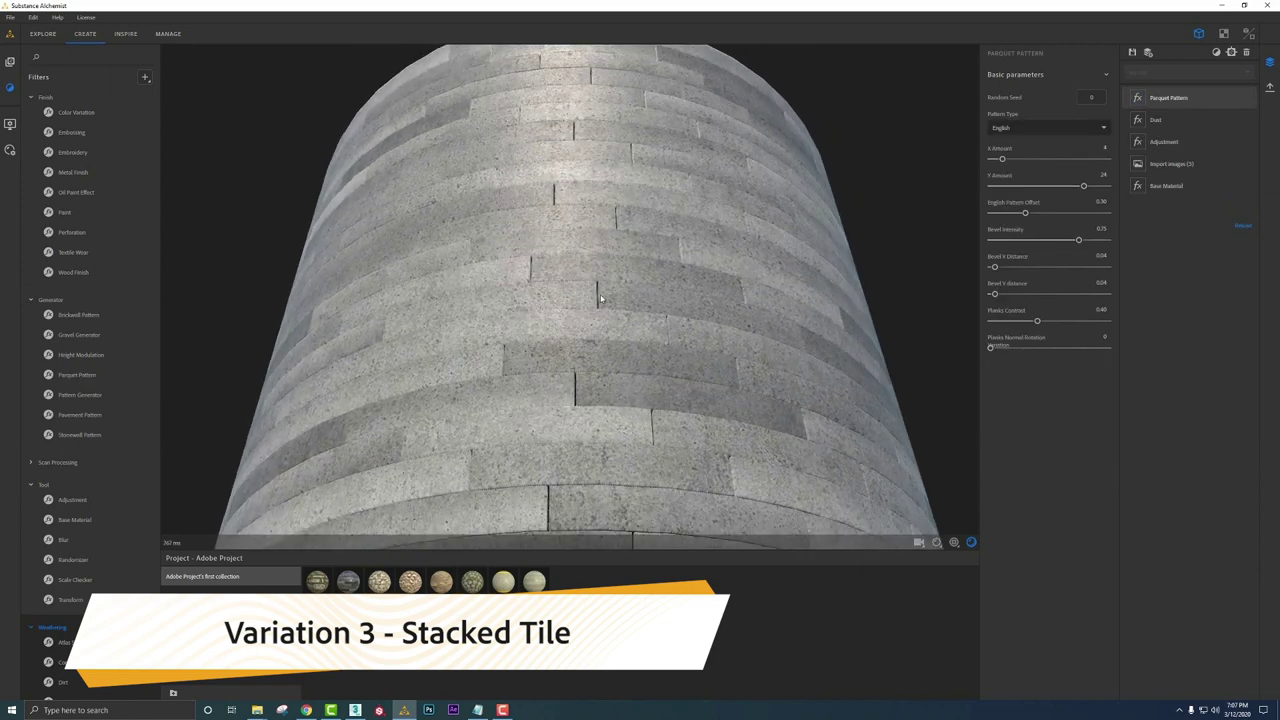
drag(598, 320, 604, 293)
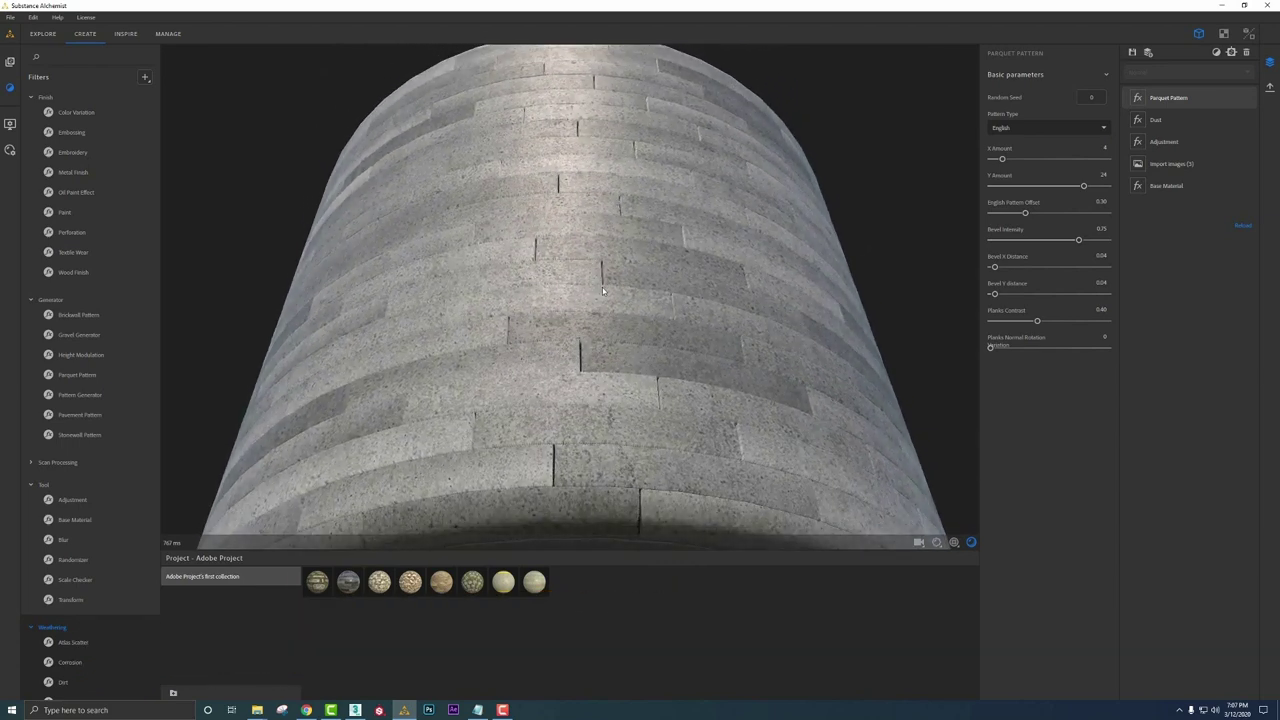
Set the viewport's displacement amplitude to 0
click(936, 542)
drag(855, 499, 791, 499)
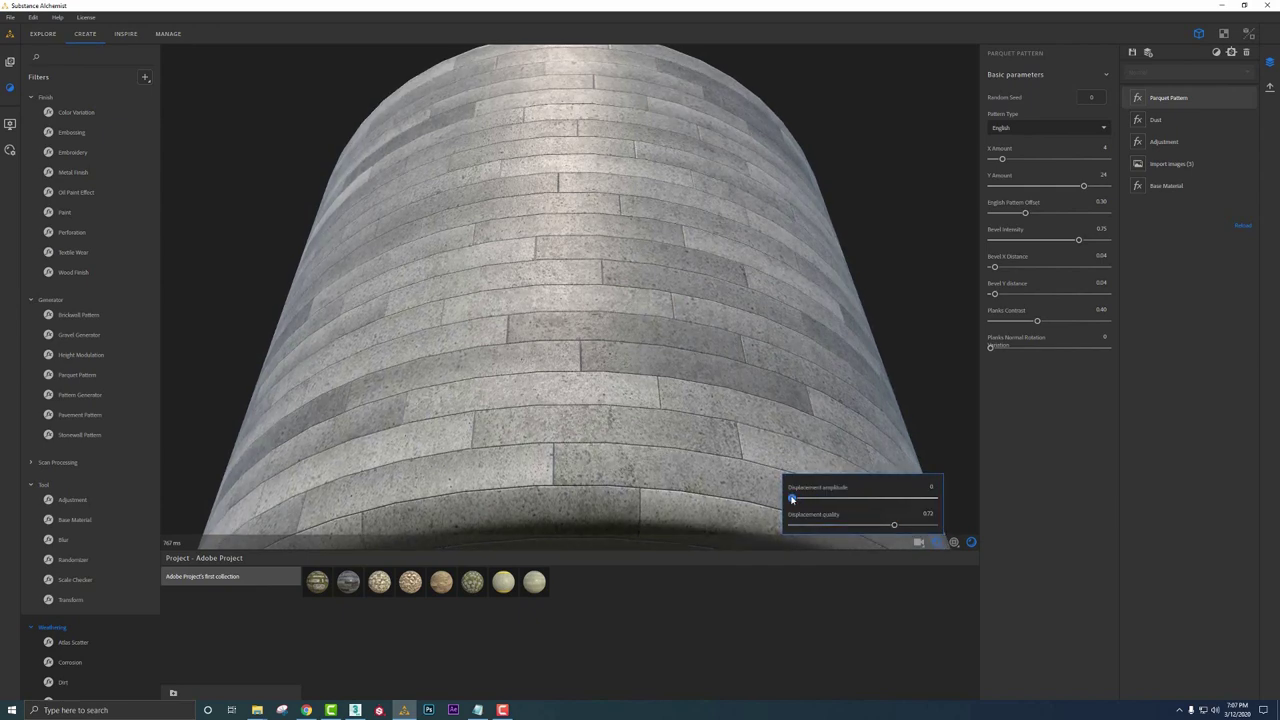
click(650, 302)
Set the Parquet Pattern's Y Amount to 11 and its Bevel Intensity to 0.50
drag(1073, 185, 1031, 186)
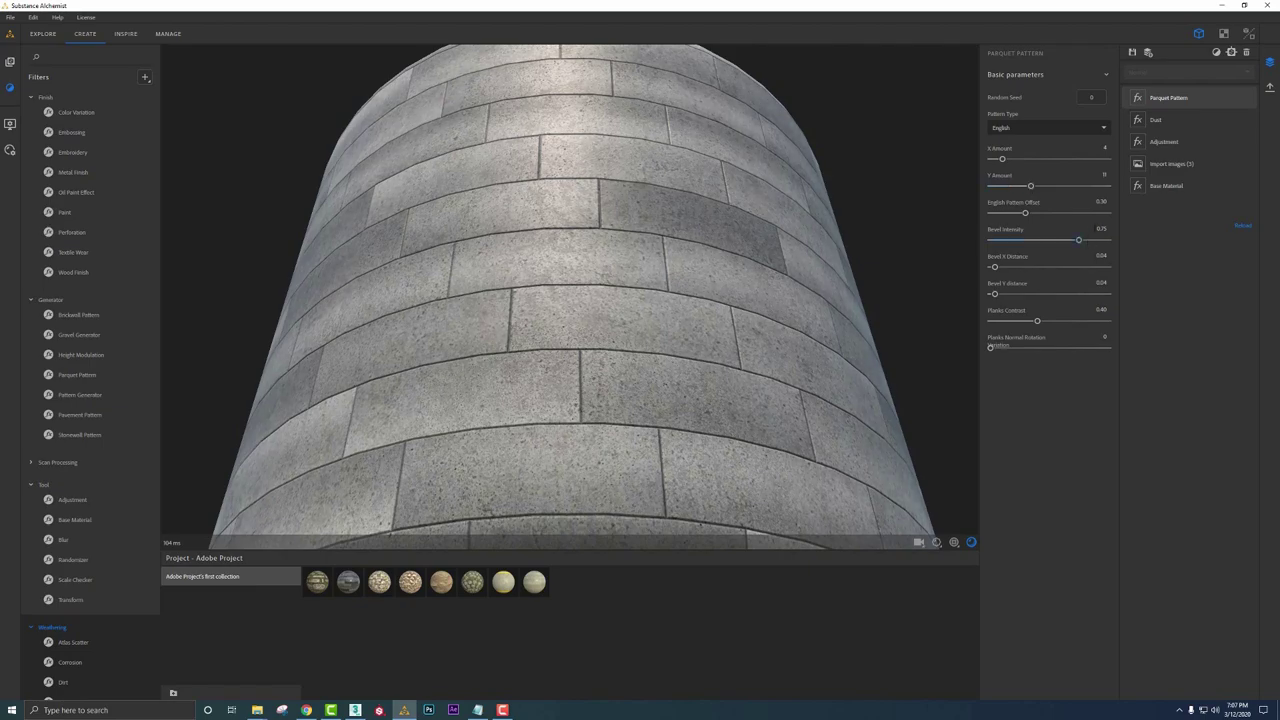
double_click(1101, 228)
drag(1088, 241, 1049, 239)
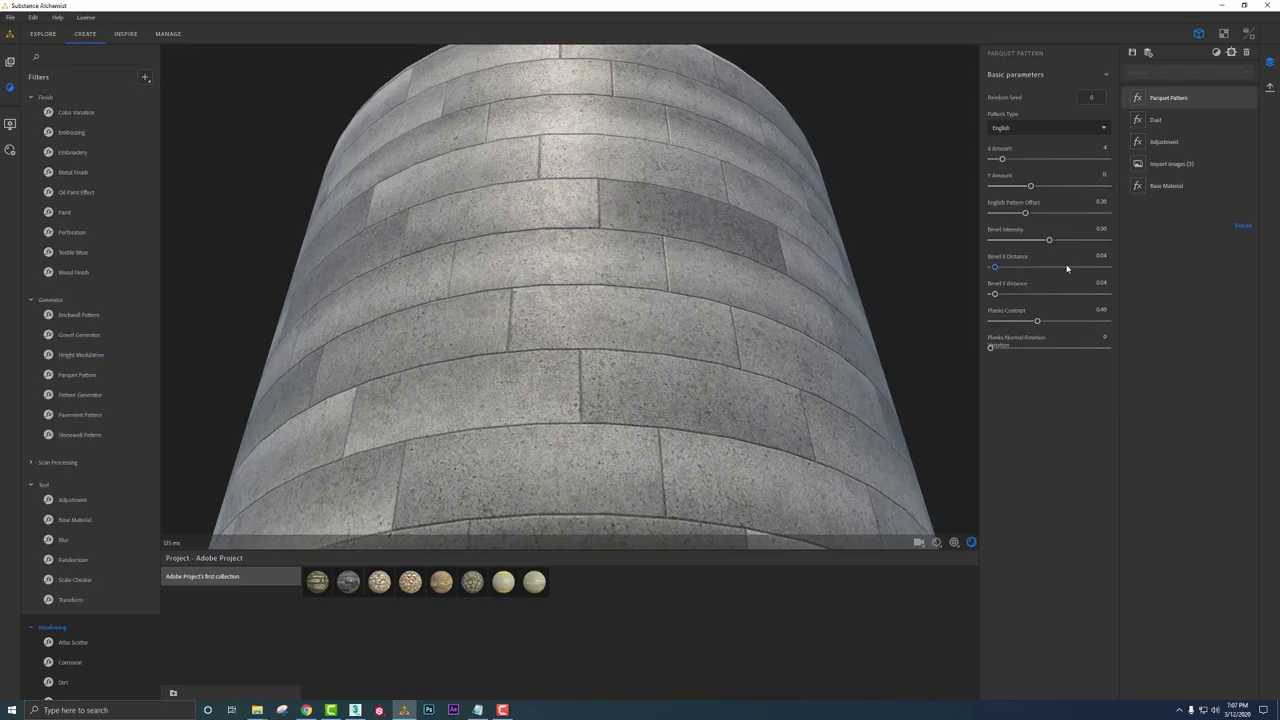
drag(785, 263, 871, 274)
Set both the Bevel X Distance and Bevel Y Distance of the parquet tiles to 0.01
double_click(1101, 256)
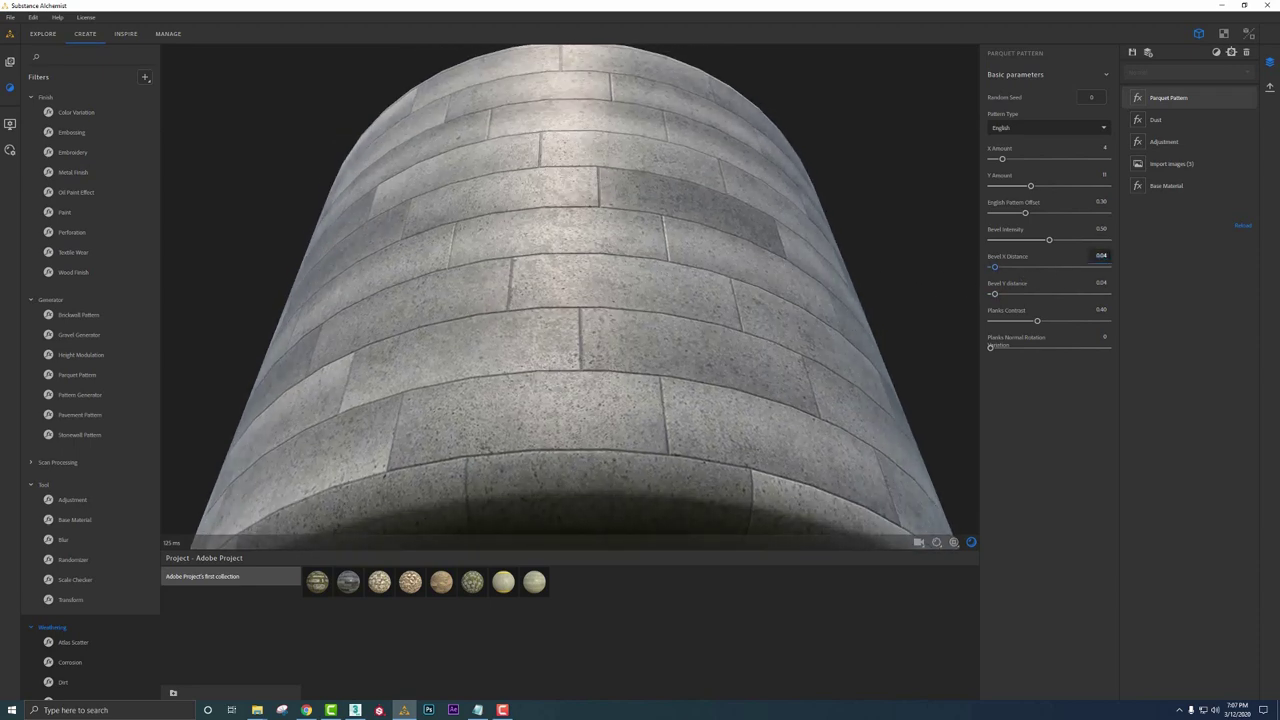
text(0)
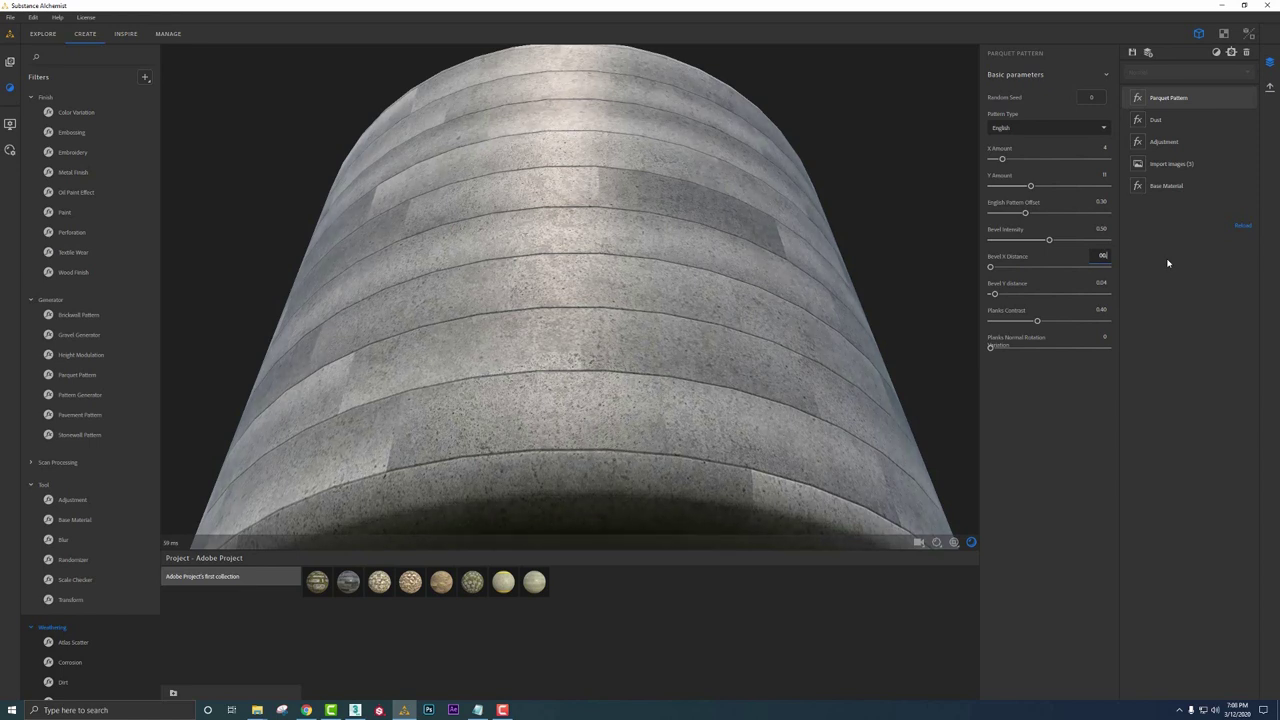
text(0.01)
click(1101, 283)
text(0)
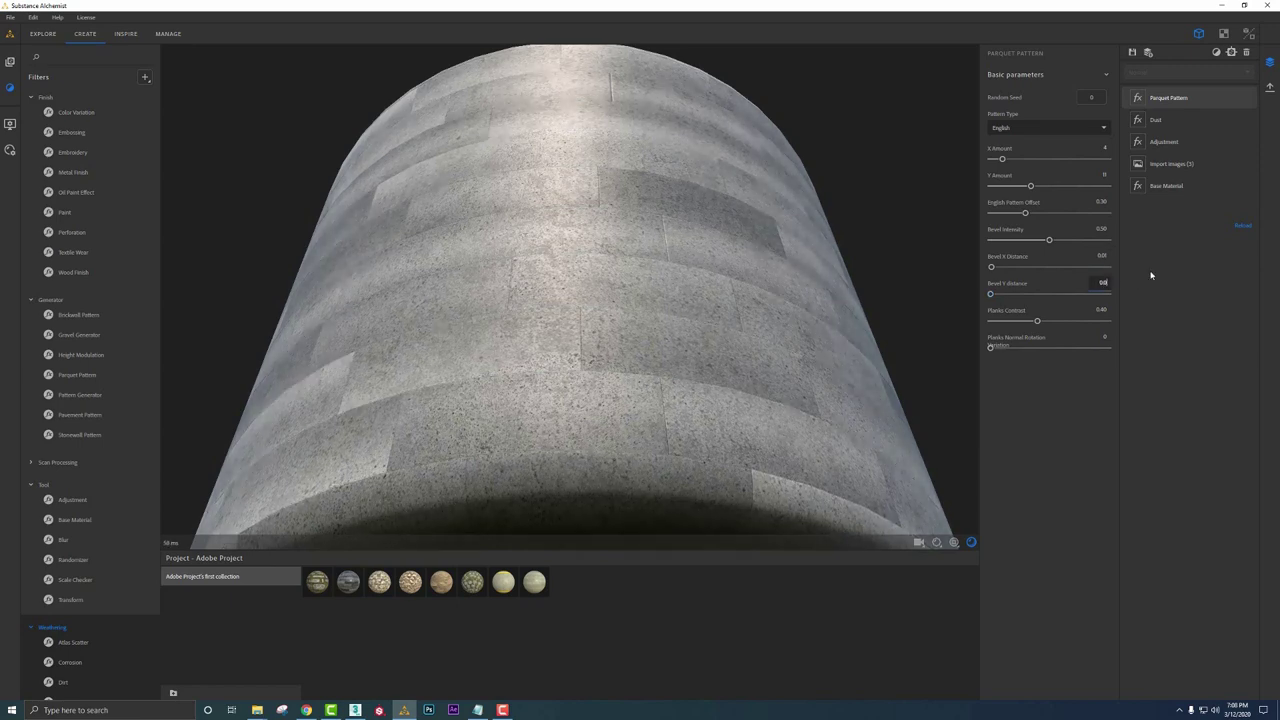
text(.01)
mouse_move(745, 264)
mouse_down()
mouse_move(736, 291)
mouse_move(740, 268)
mouse_up()
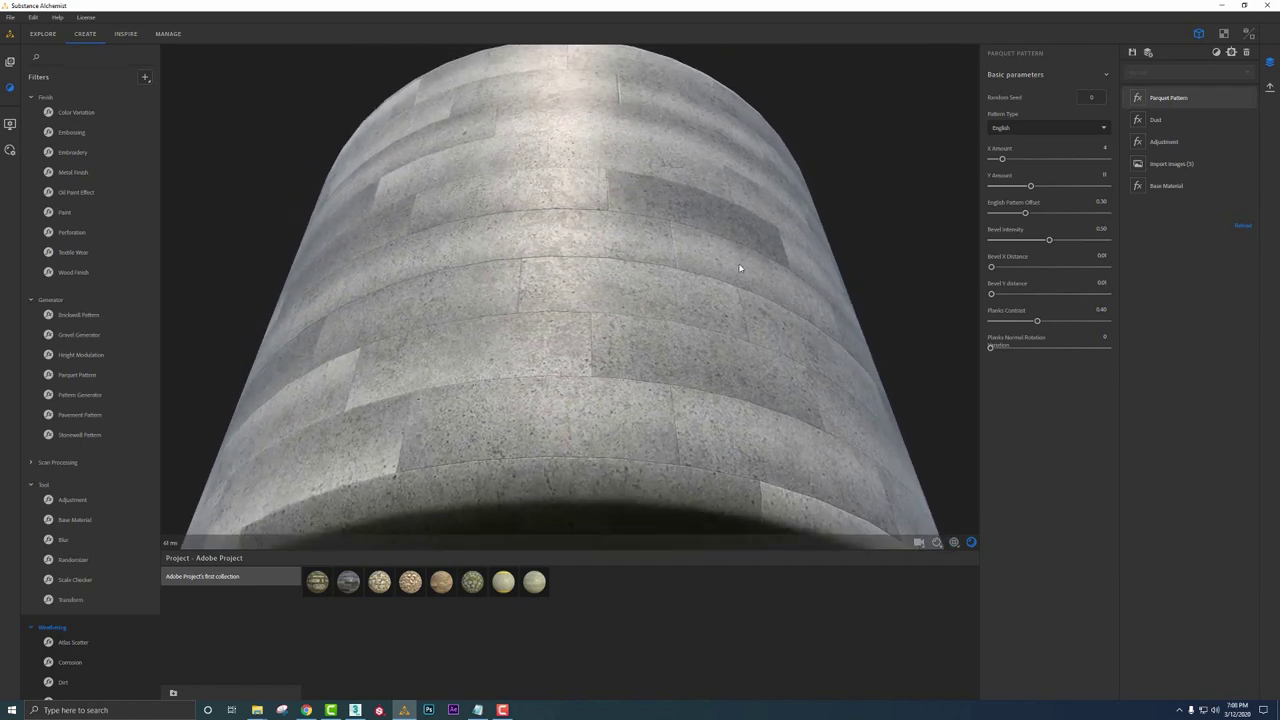
Move the Parquet Pattern layer below the Dust layer
click(1168, 120)
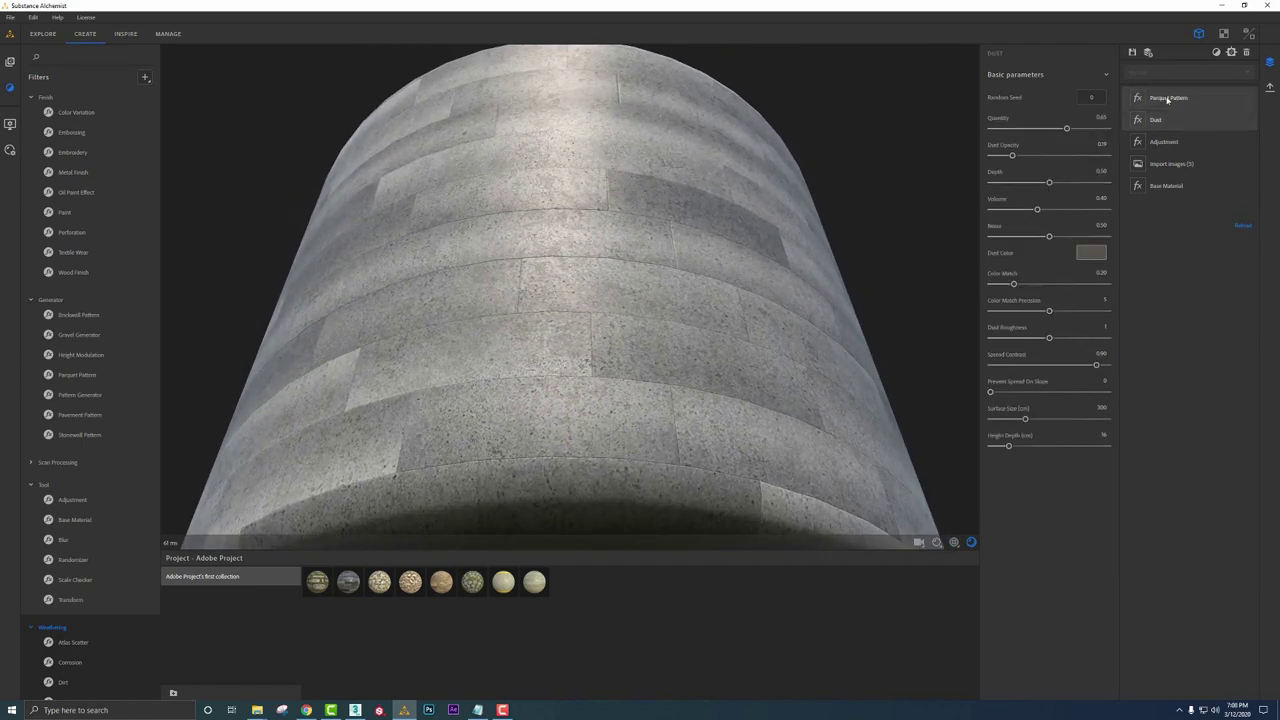
drag(1166, 98, 1177, 139)
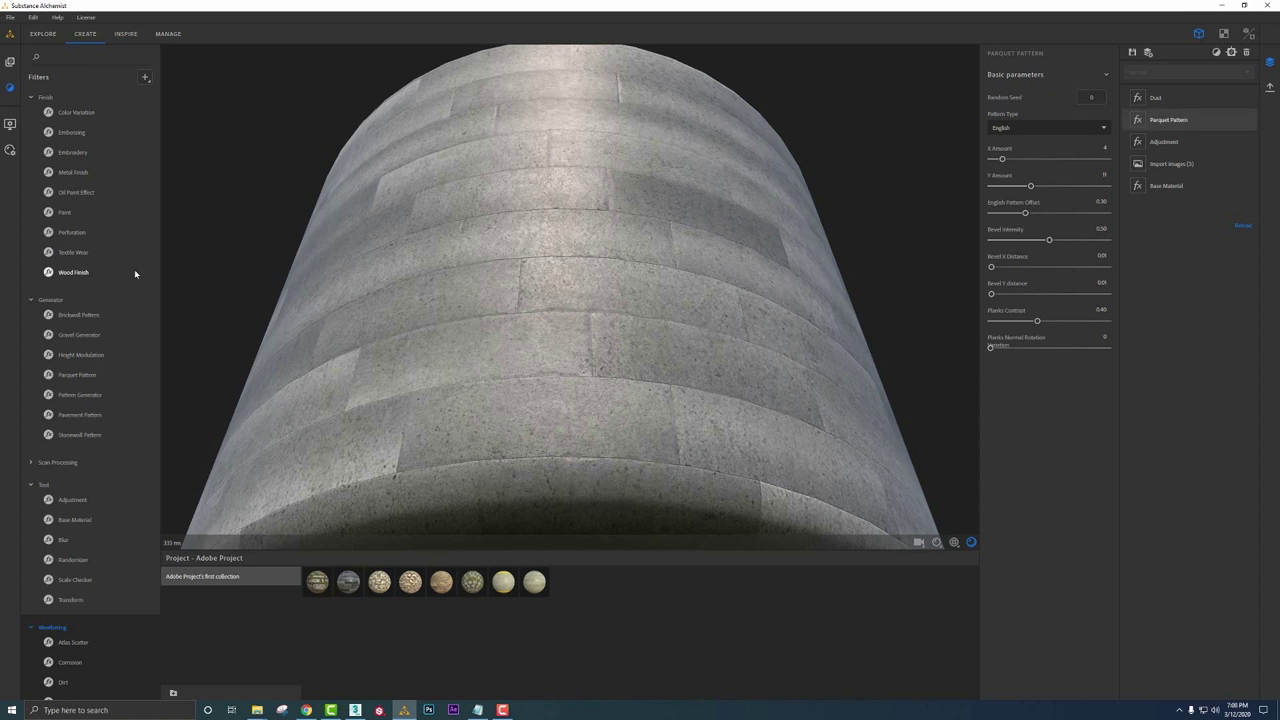
Add a Wood Finish filter between the Dust and Parquet Pattern layers with the finish type Varnish
drag(89, 274, 540, 274)
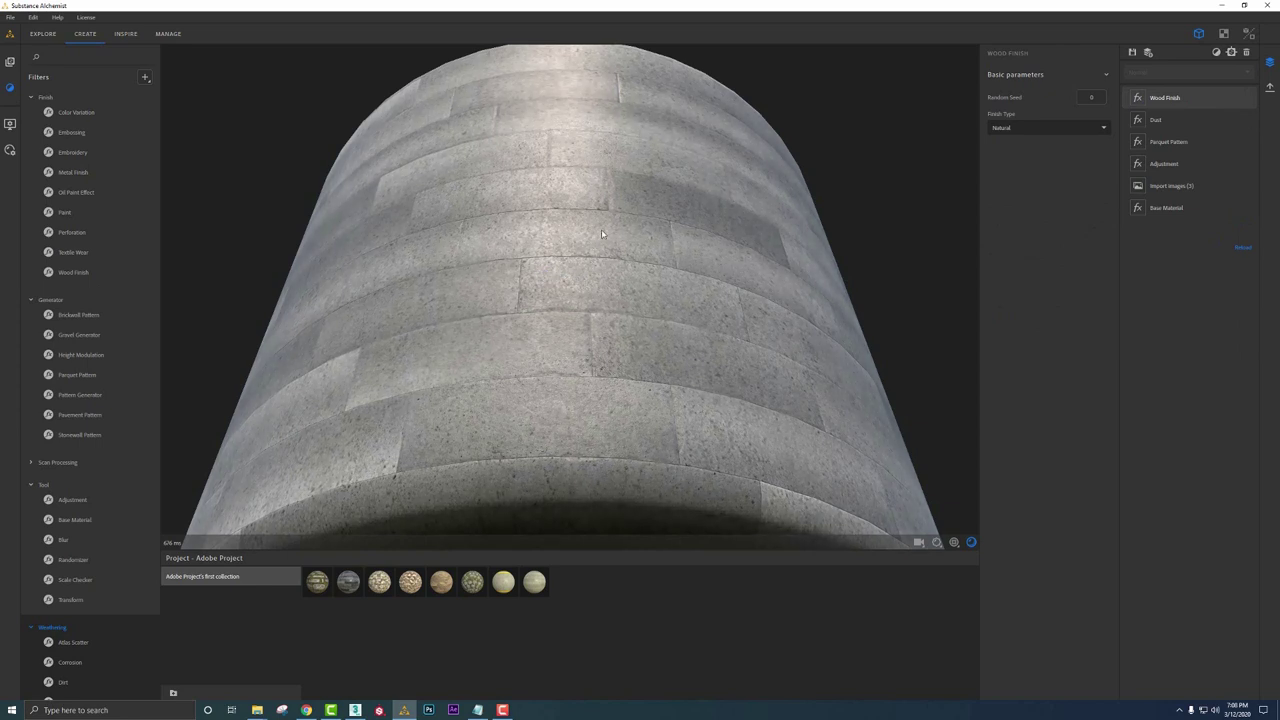
drag(1185, 98, 1176, 124)
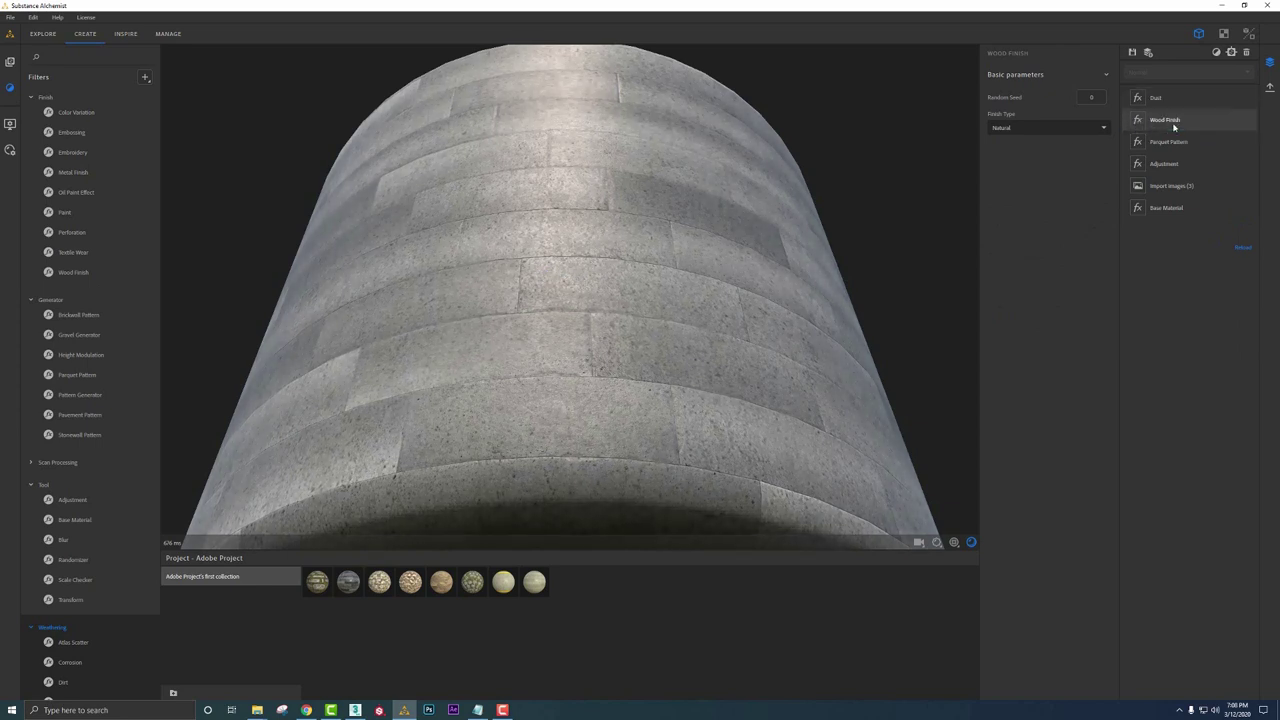
click(1043, 131)
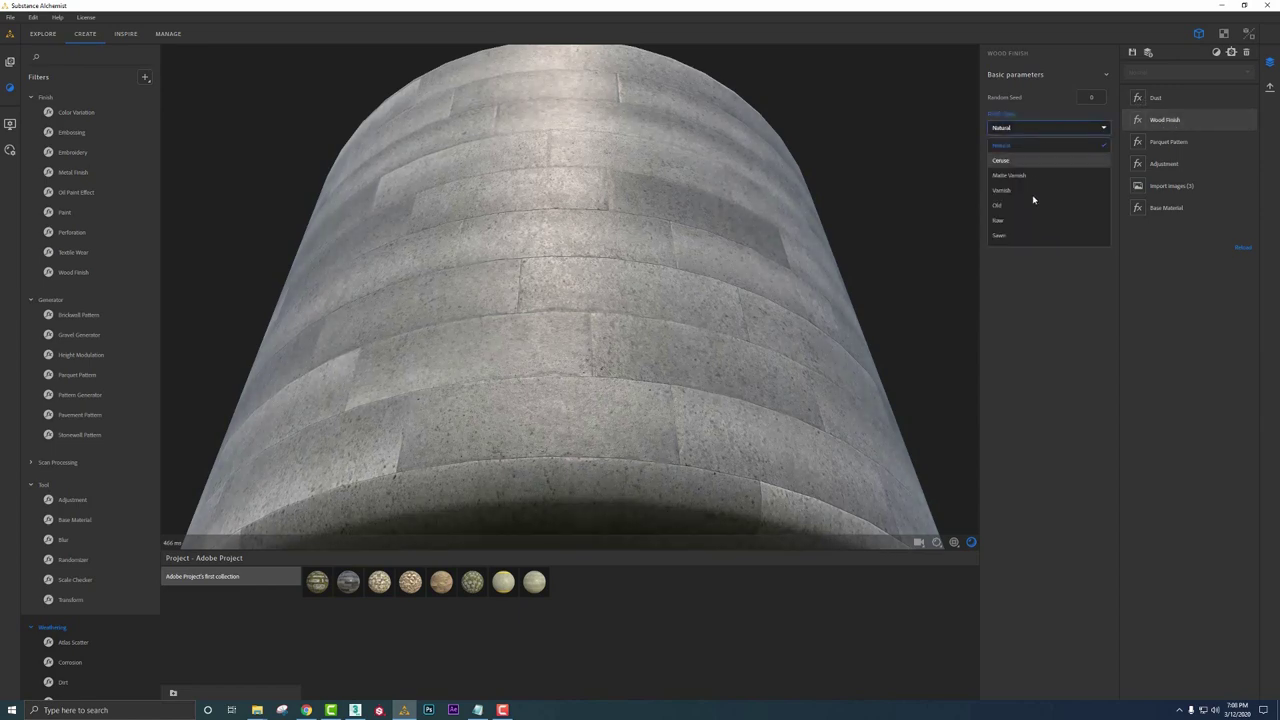
click(1030, 198)
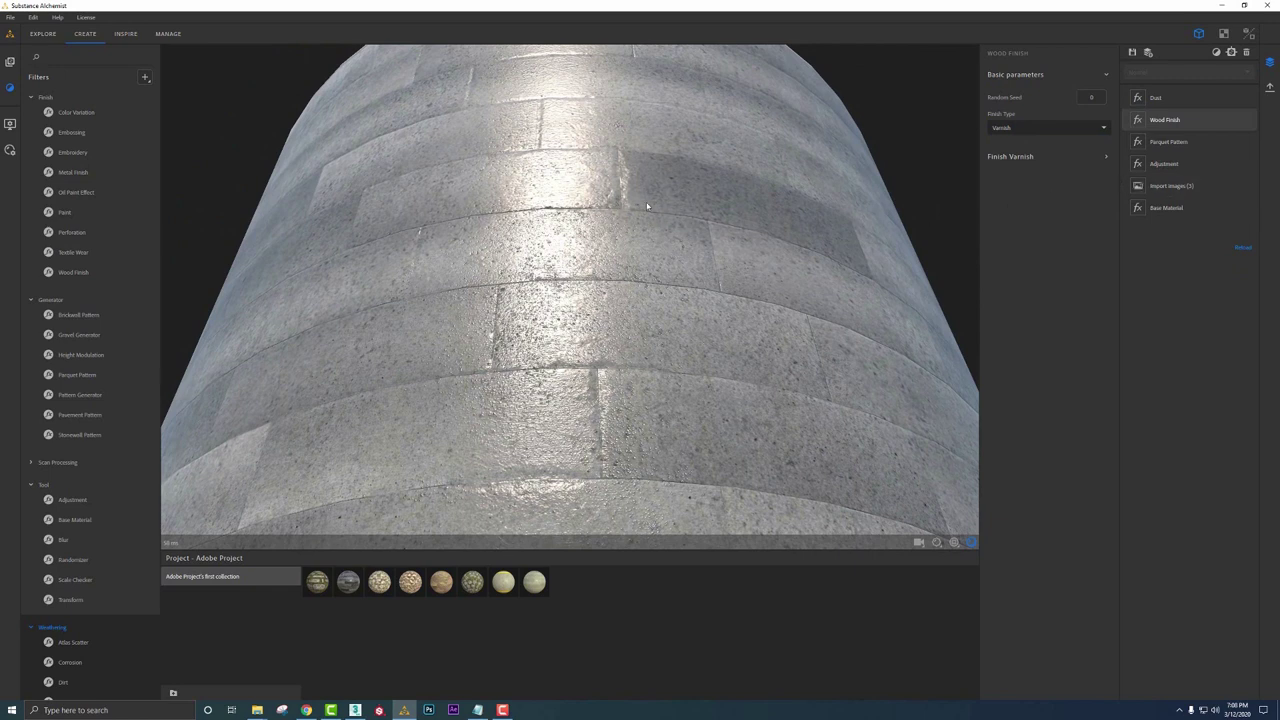
Turn off Apply Modification To Normal in the Adjustment layer's height settings
click(1163, 164)
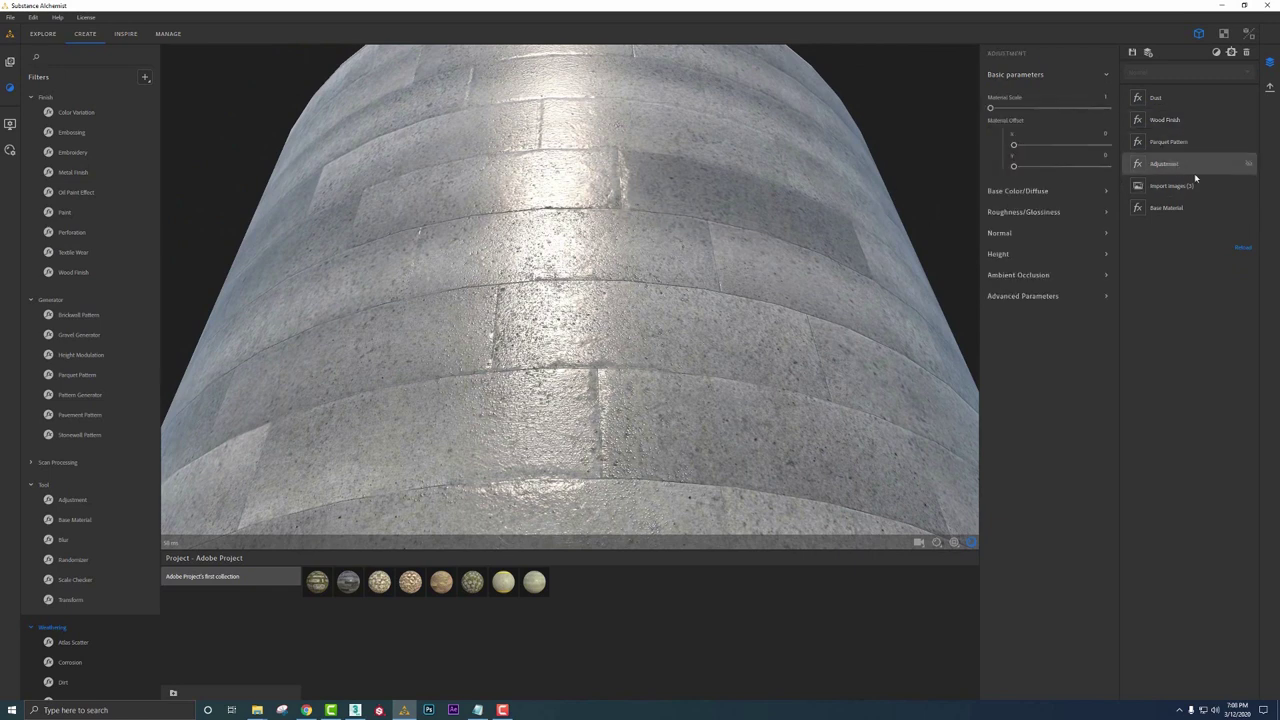
click(998, 254)
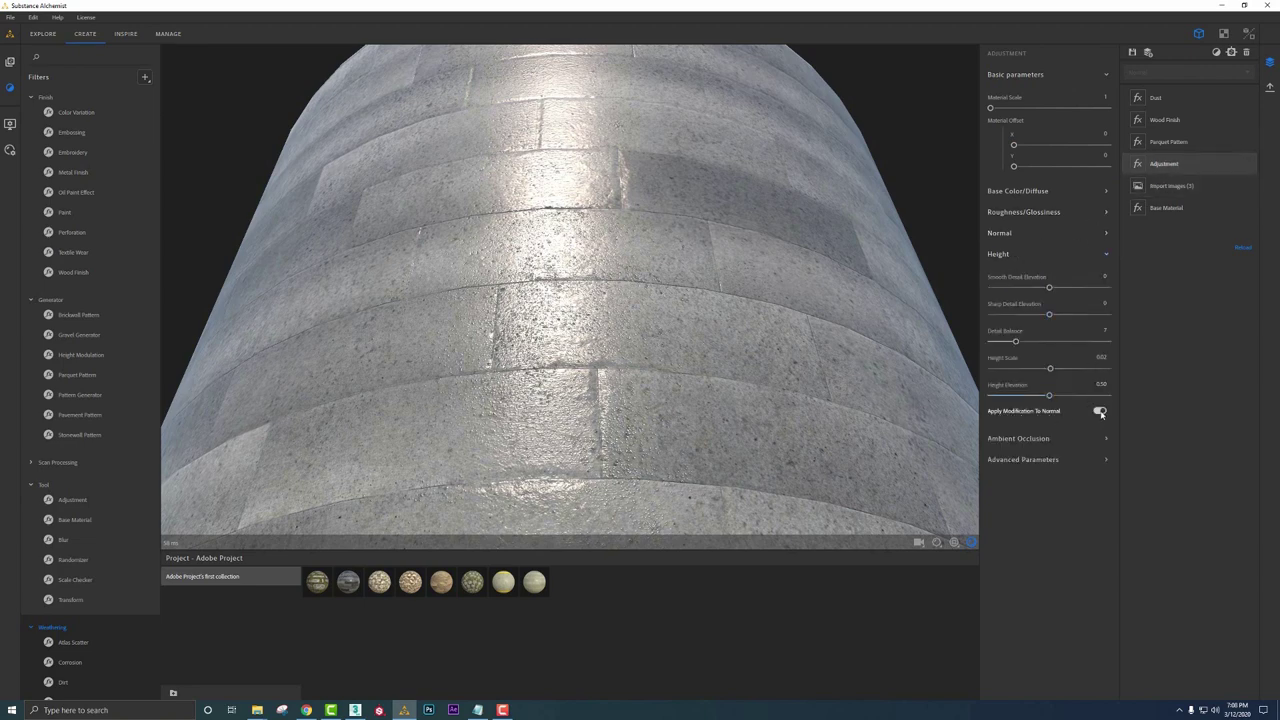
click(1100, 411)
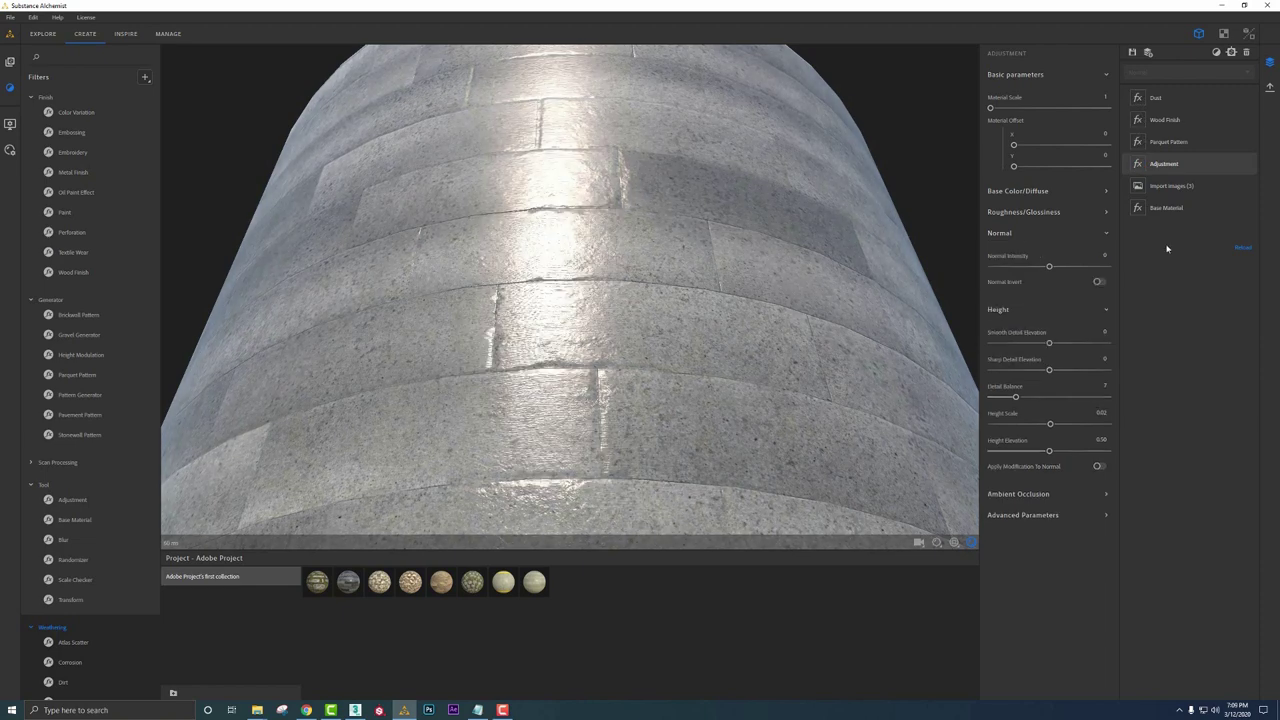
Lower the Parquet Pattern's Bevel Intensity to about 0.09 and raise its Planks Contrast to about 0.59
click(1166, 142)
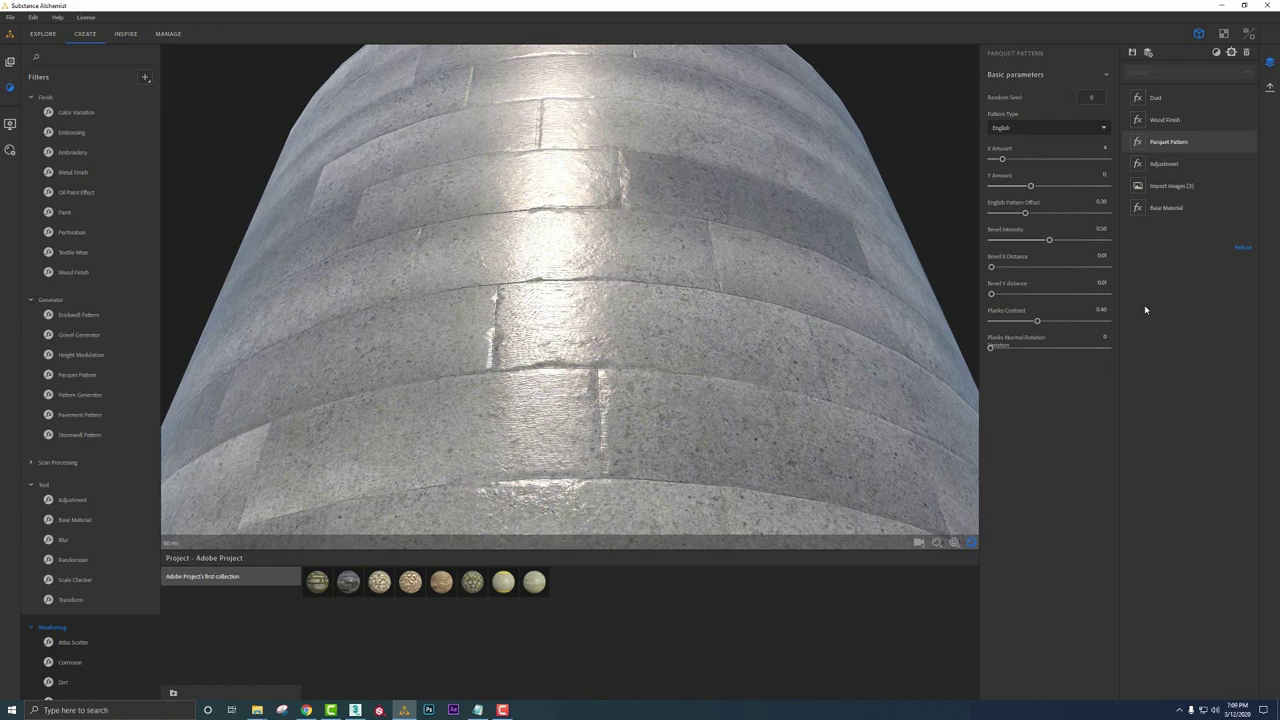
mouse_move(1050, 240)
mouse_down()
mouse_move(1031, 241)
mouse_move(1073, 240)
mouse_move(1000, 246)
mouse_up()
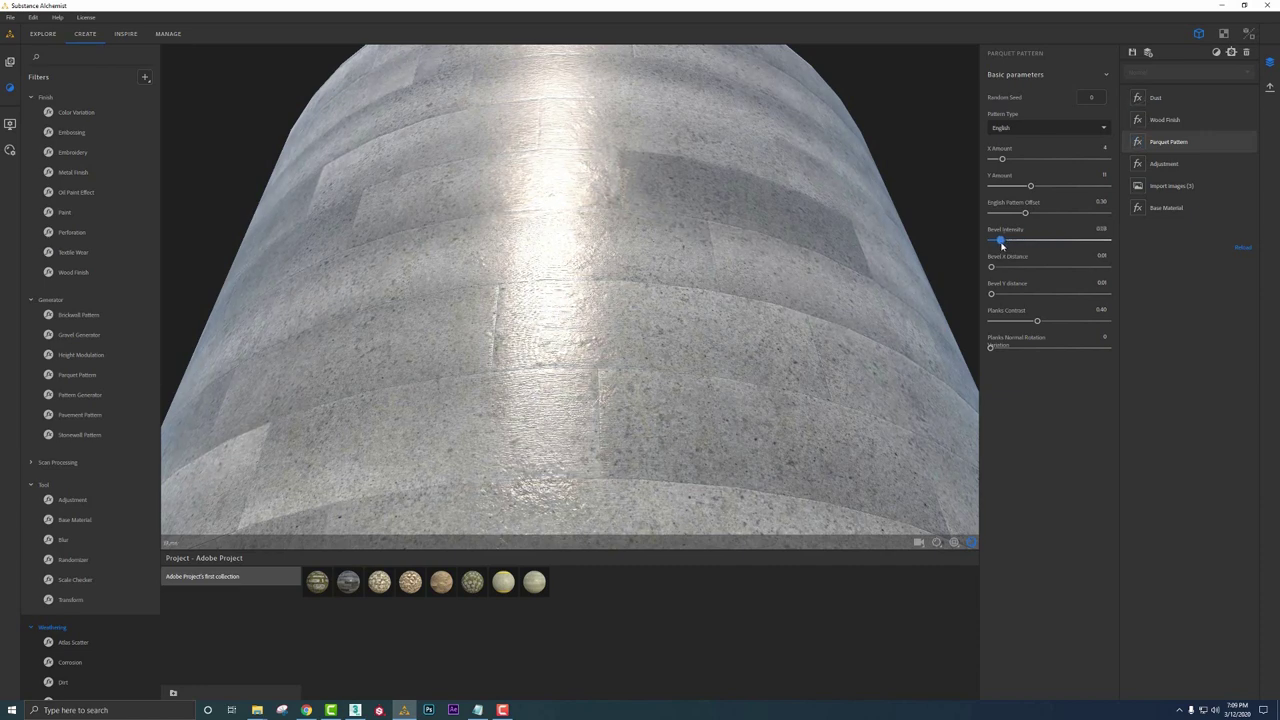
scroll(652, 252, down, 3)
mouse_move(652, 252)
mouse_down()
mouse_move(655, 289)
mouse_move(675, 247)
mouse_up()
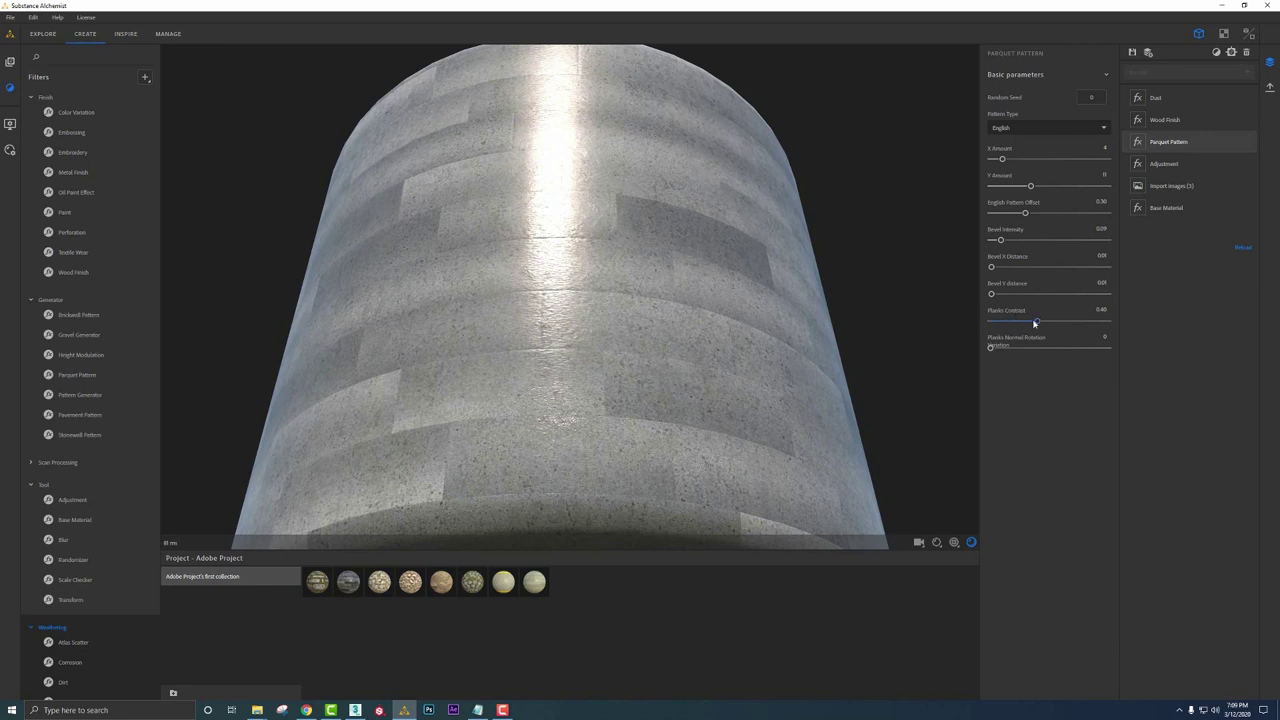
mouse_move(1035, 323)
mouse_down()
mouse_move(991, 325)
mouse_move(1060, 334)
mouse_up()
drag(935, 292, 943, 339)
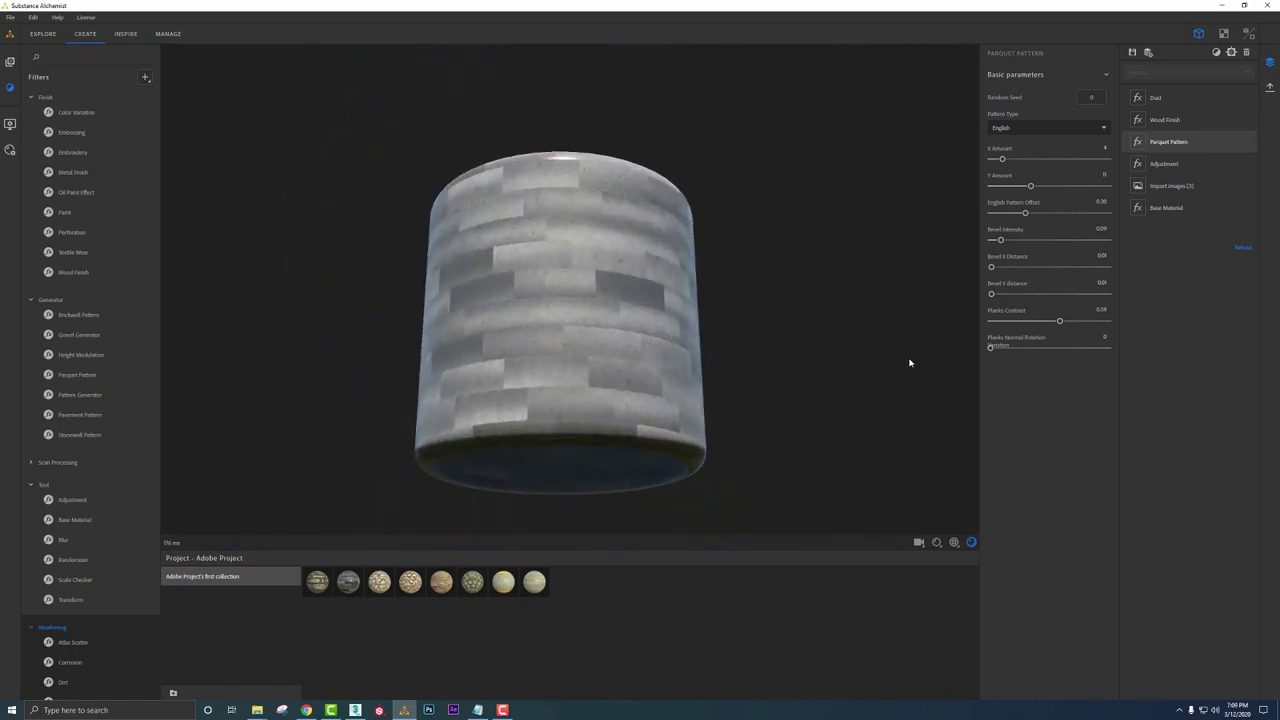
Switch the preview mesh to Plane and inspect the tiled surface from several angles
click(10, 124)
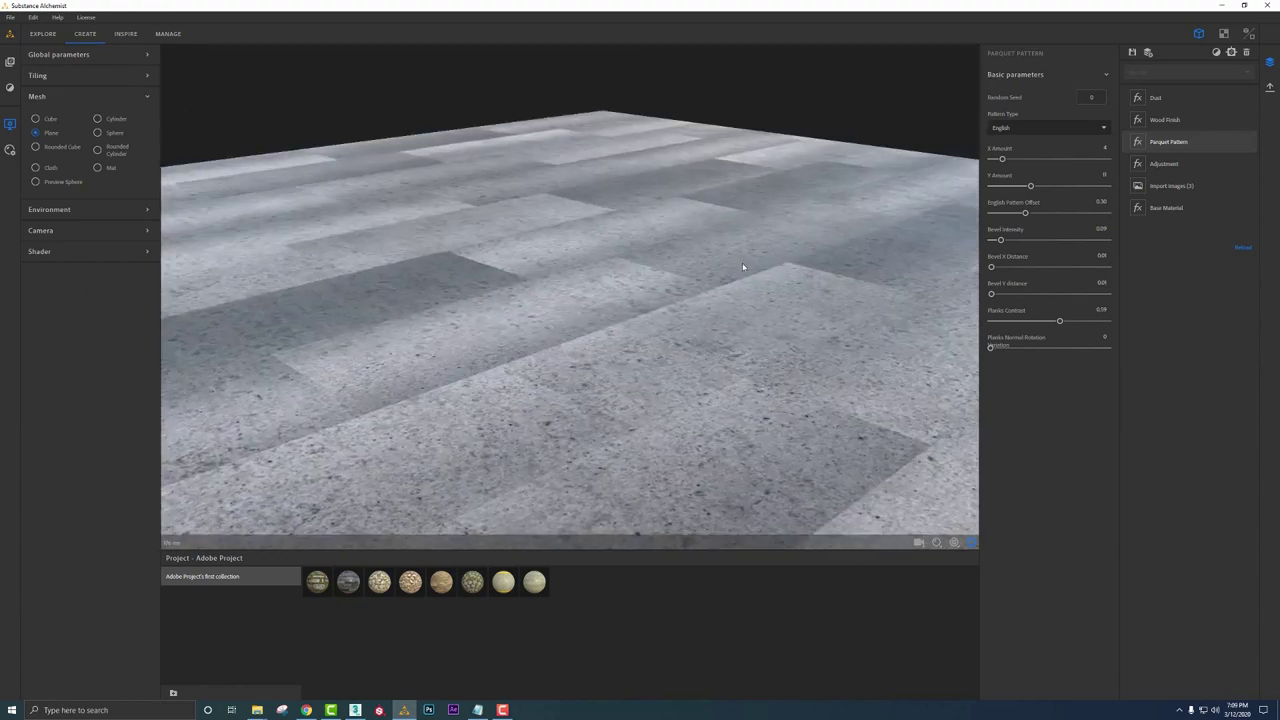
mouse_move(742, 263)
mouse_down()
mouse_move(830, 257)
mouse_move(760, 248)
mouse_up()
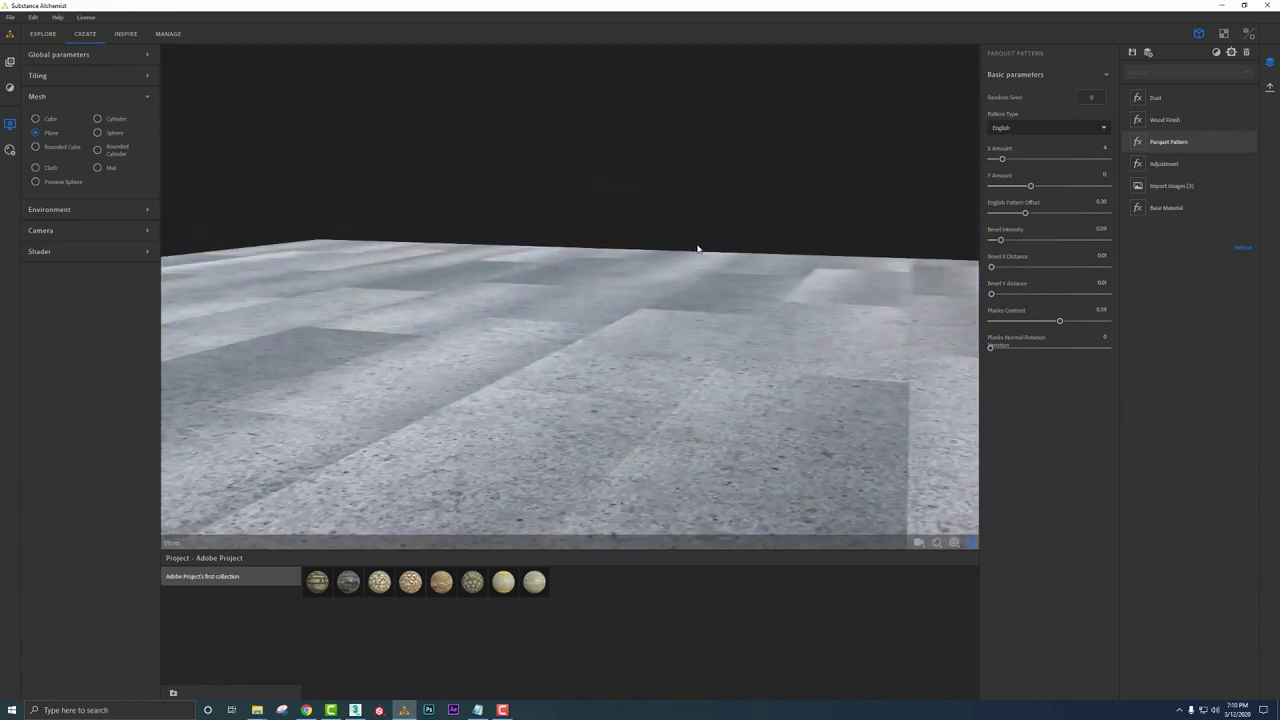
drag(603, 286, 609, 326)
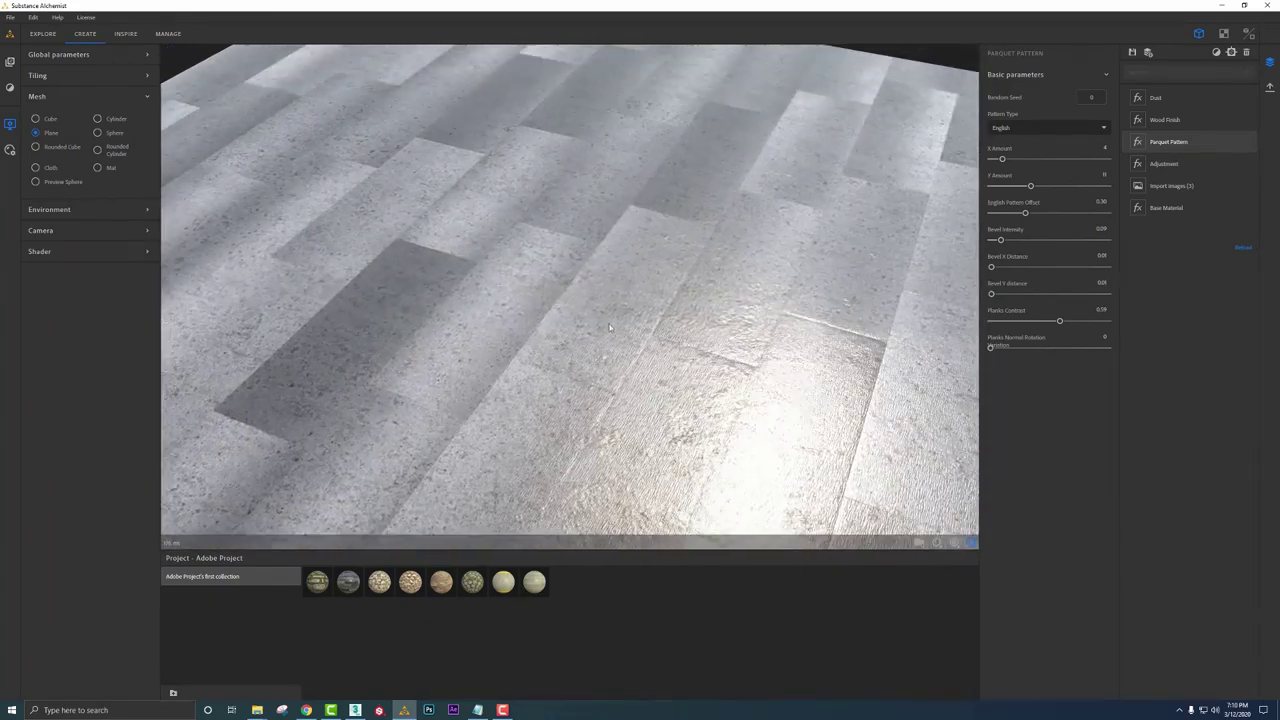
Start an export of the current material view and choose the Textures\Alchemist folder as its destination
scroll(610, 324, down, 4)
mouse_move(672, 355)
mouse_down()
mouse_move(692, 351)
mouse_move(668, 363)
mouse_up()
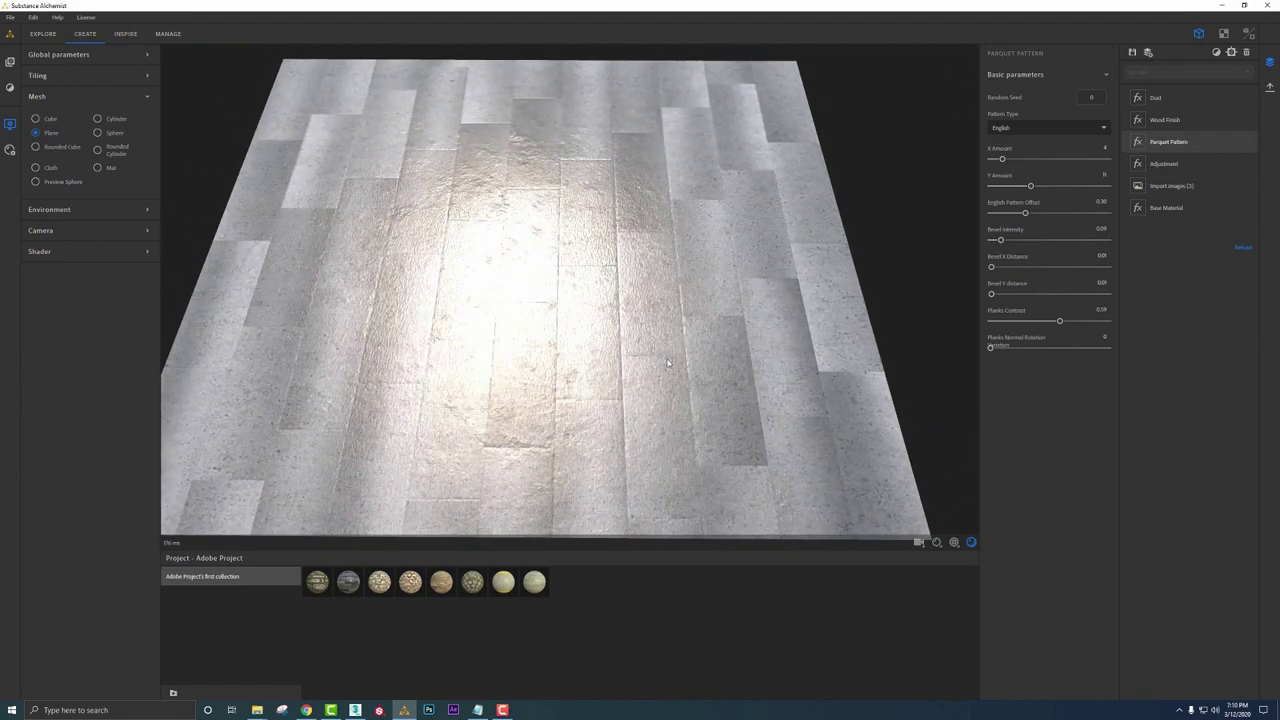
click(1270, 88)
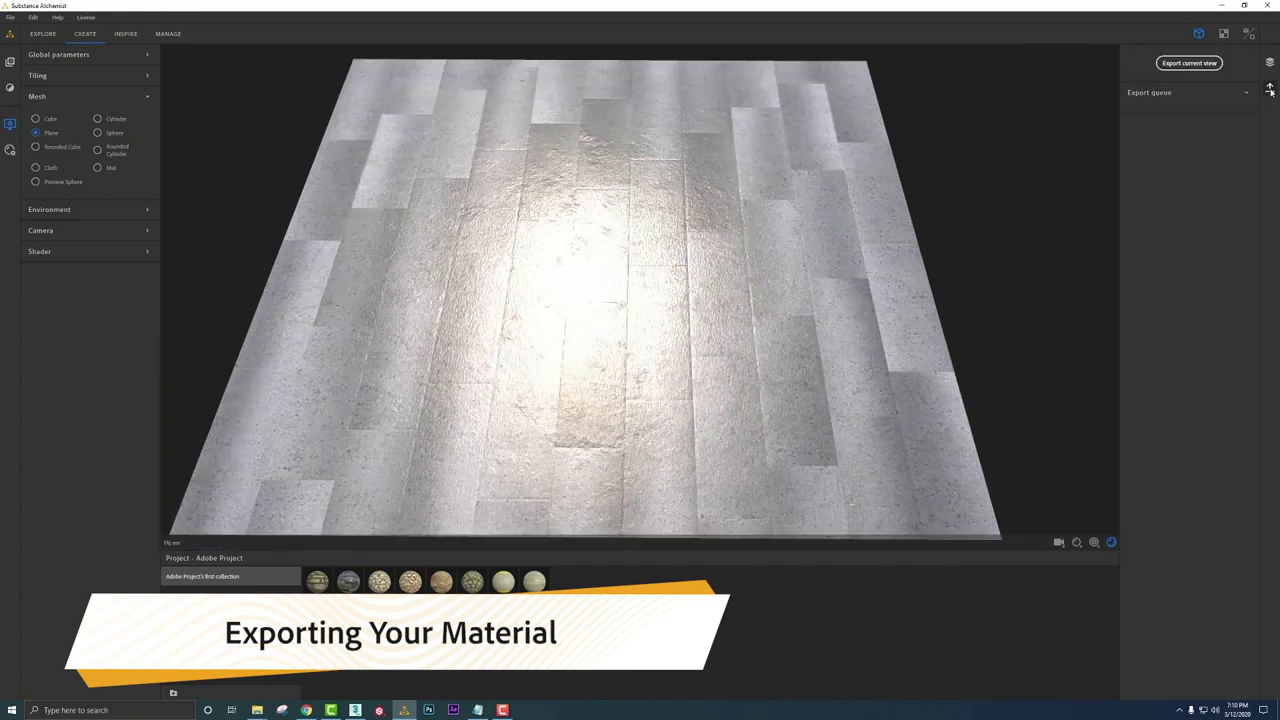
click(1190, 63)
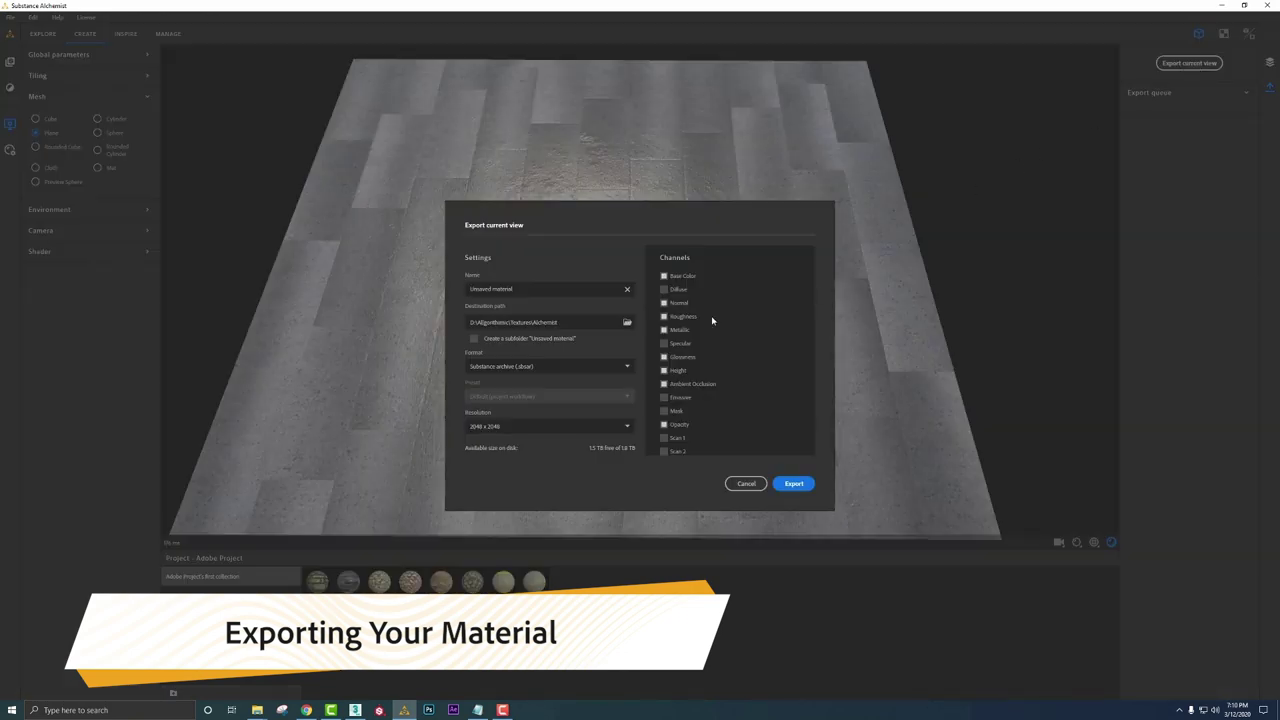
click(627, 323)
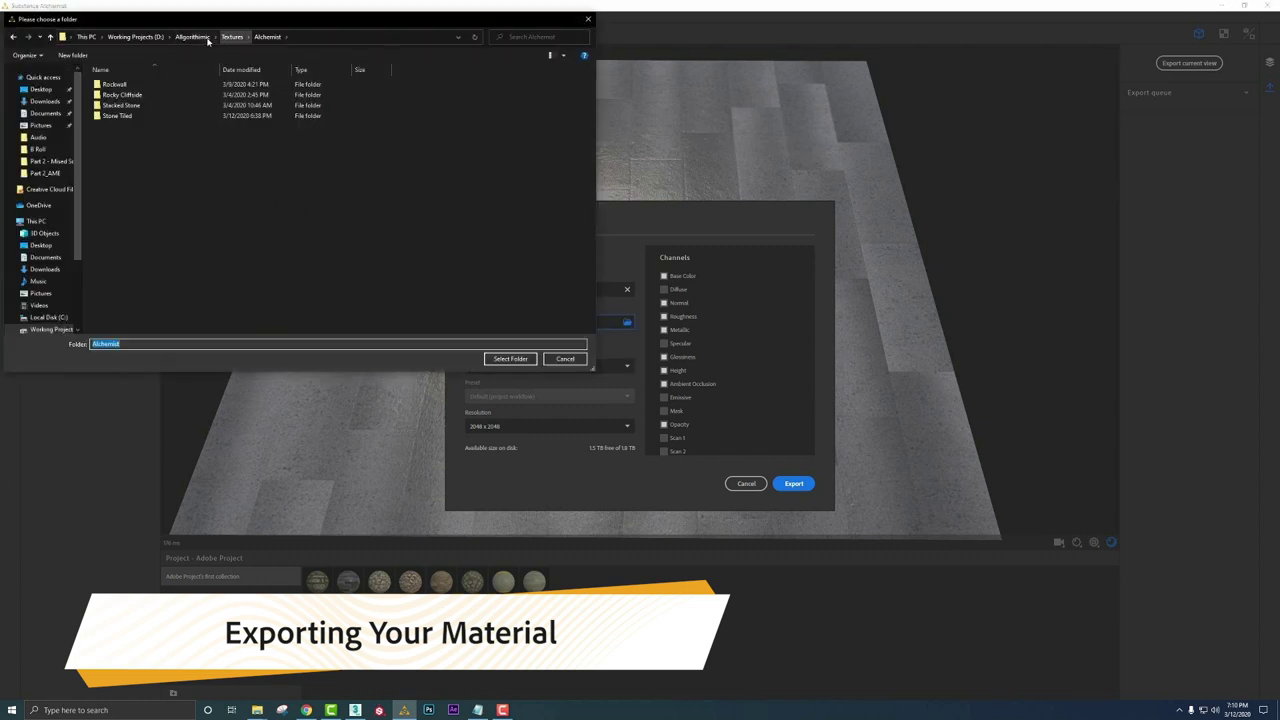
click(231, 37)
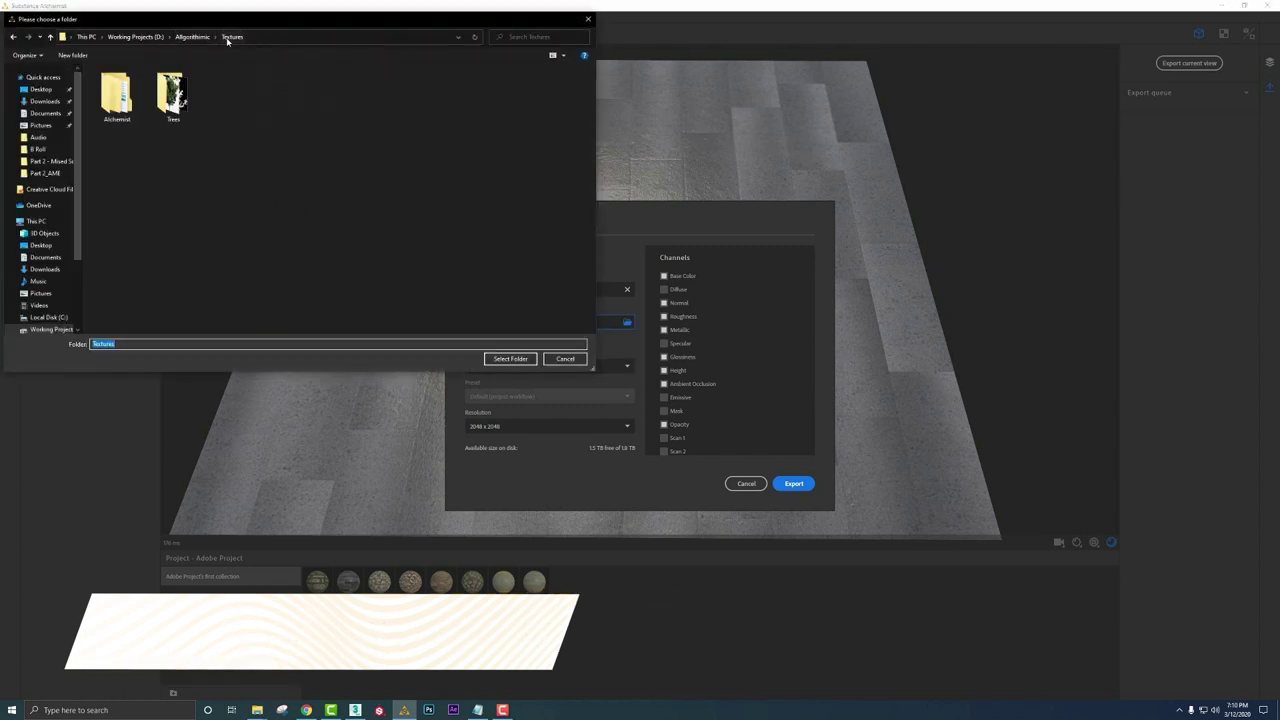
double_click(171, 100)
click(508, 359)
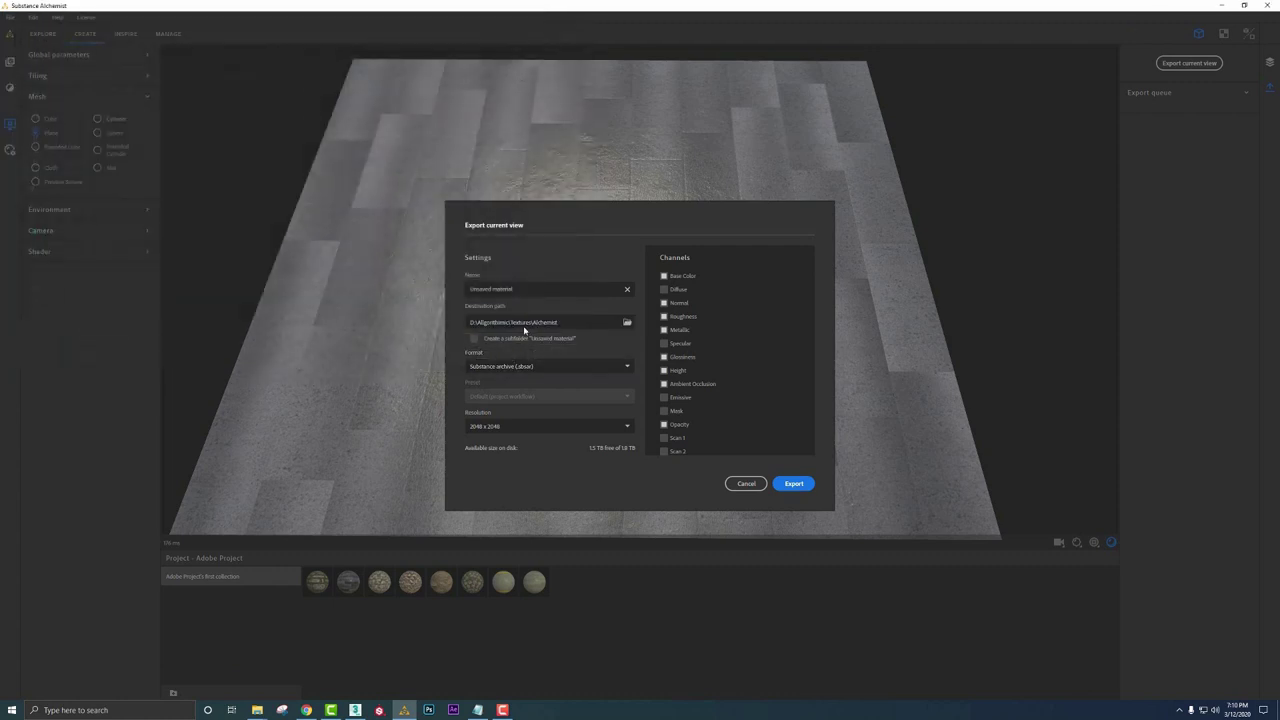
Name the export Stone Floor and export it as a Substance archive (.sbsar) at 2048 x 2048
text(Stone Floor)
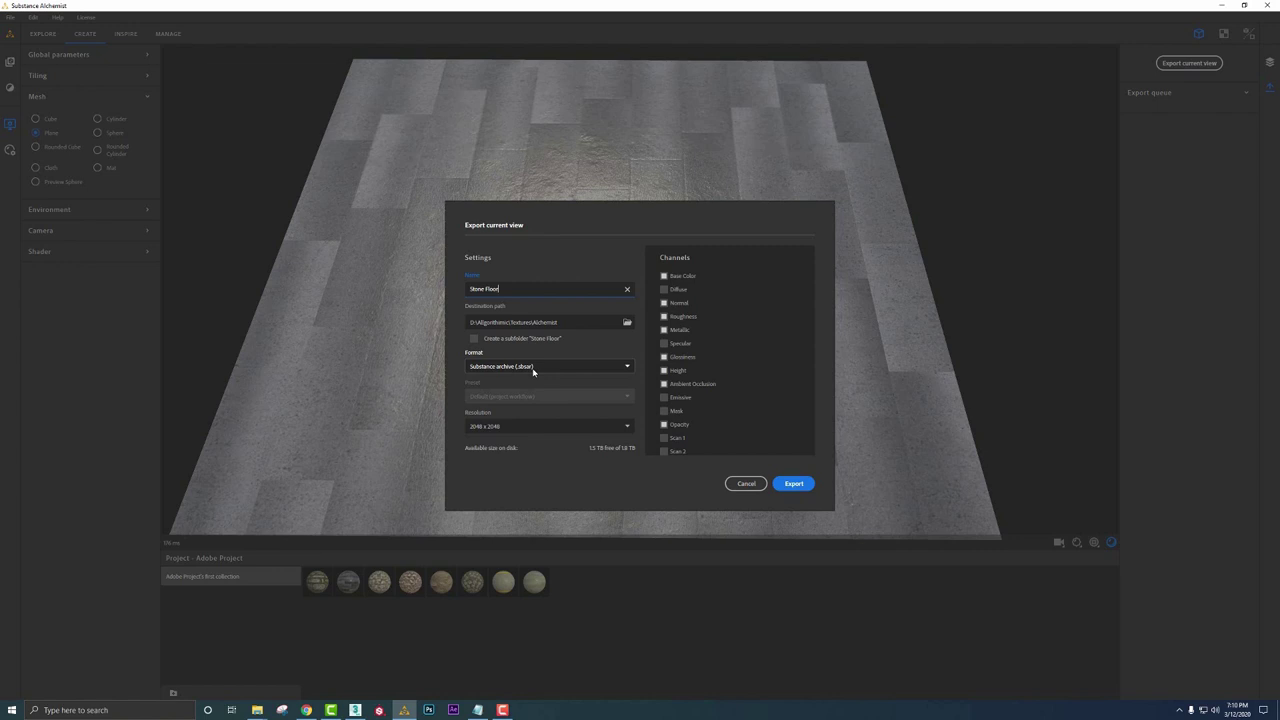
click(505, 428)
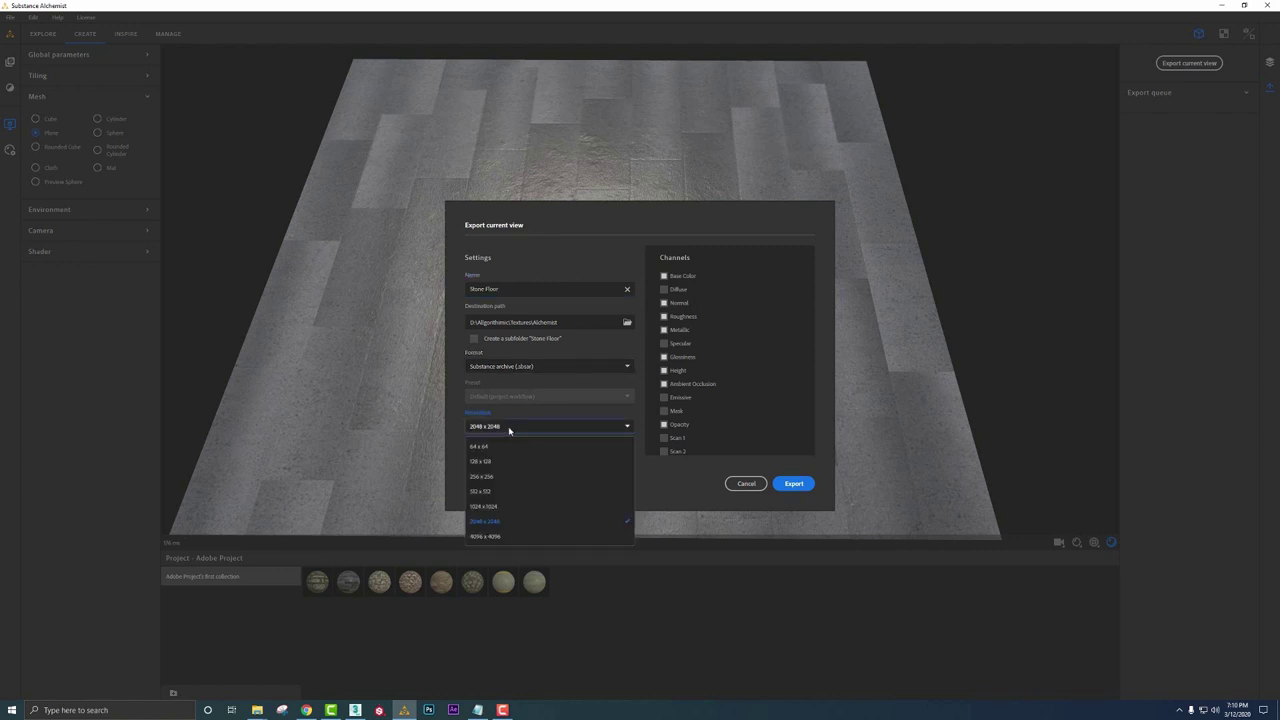
click(509, 428)
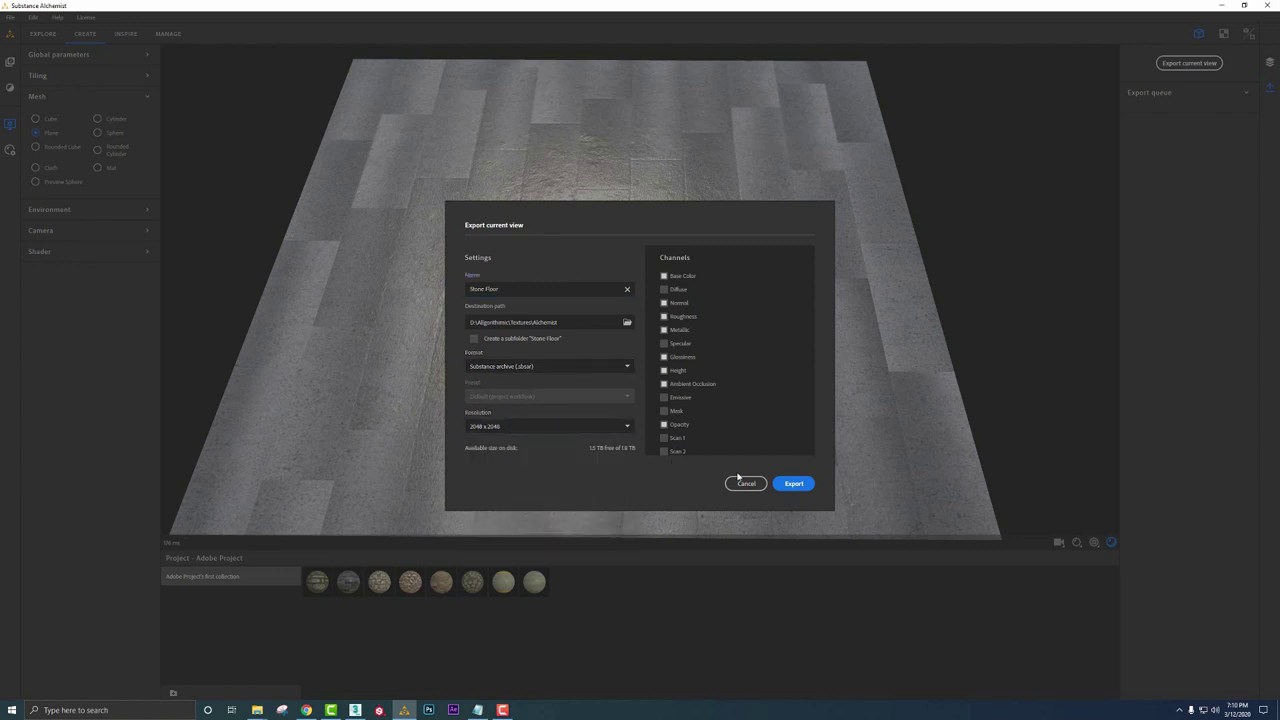
click(793, 483)
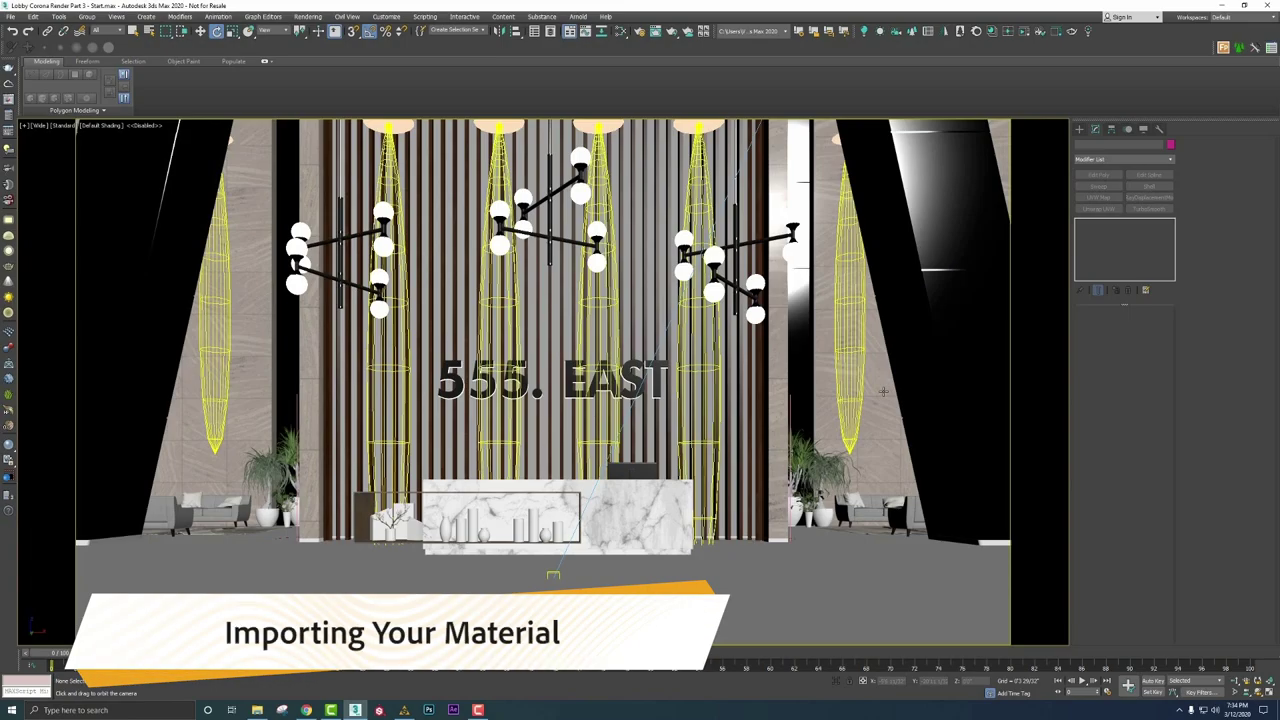
Switch to 3ds Max, add a Substance2 map in the Slate Material Editor and load Stone Tile.sbsar into it
click(621, 33)
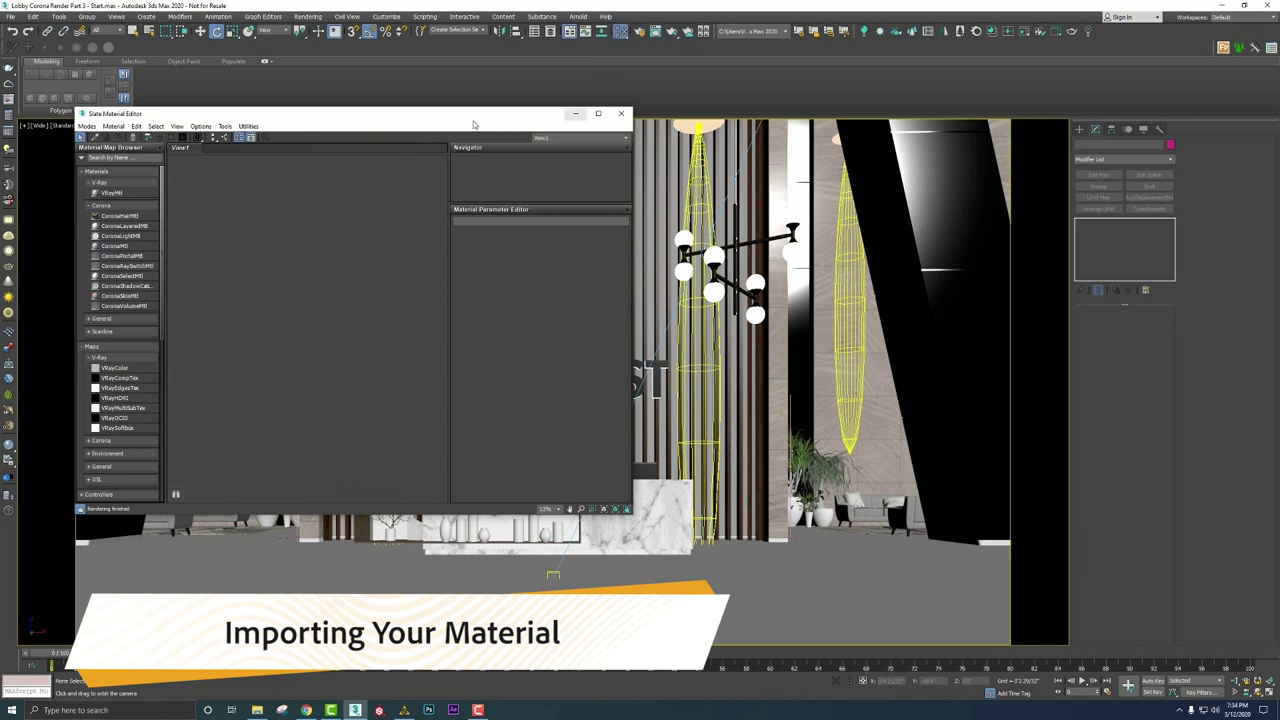
drag(503, 124, 643, 140)
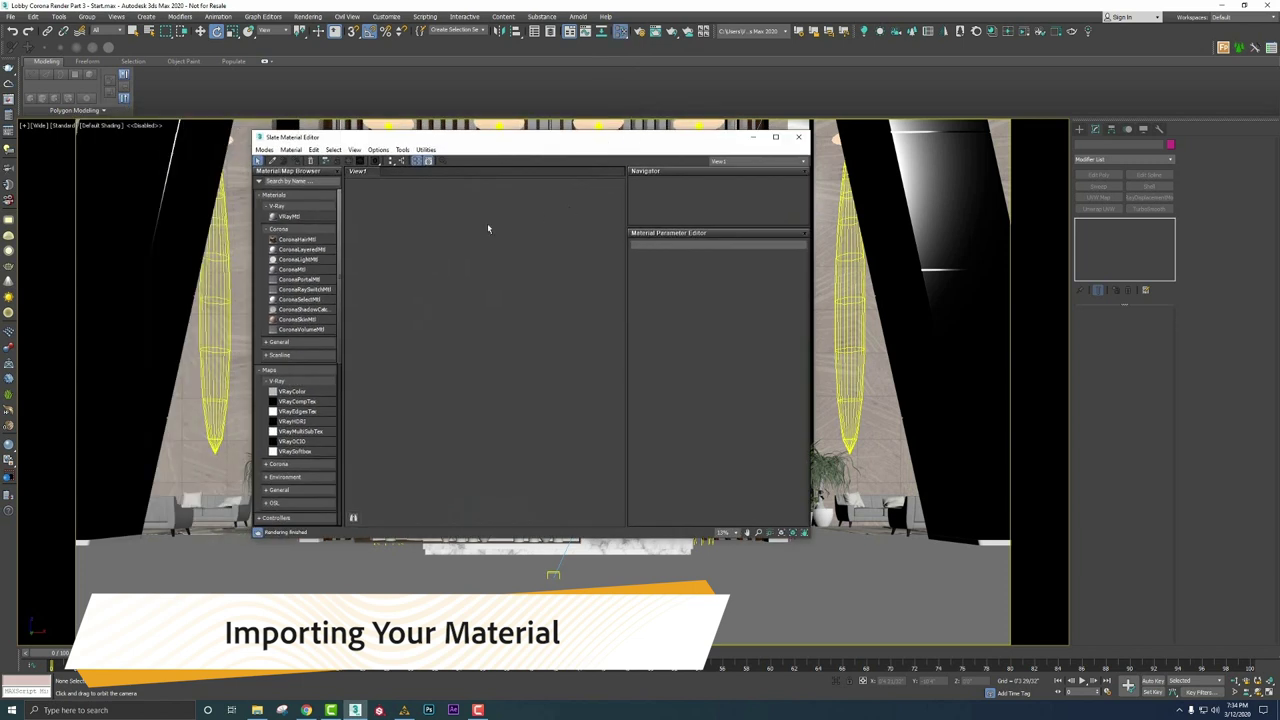
click(308, 183)
text(sub)
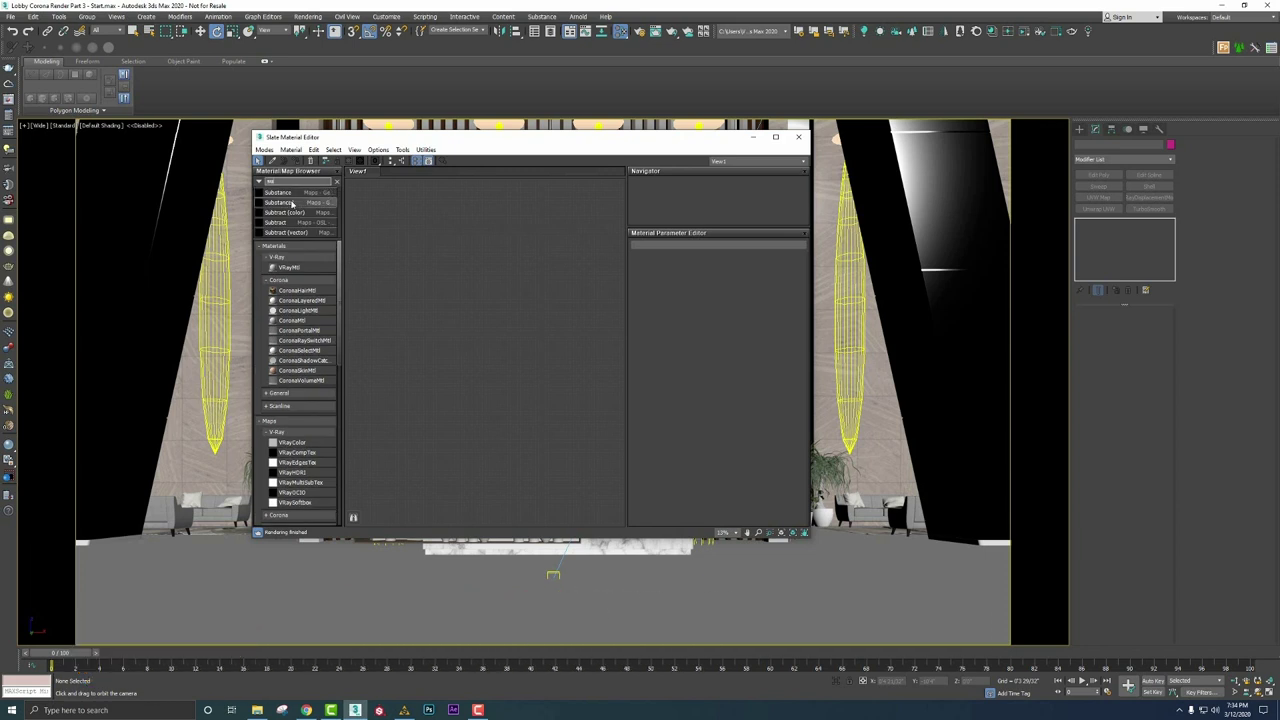
double_click(292, 203)
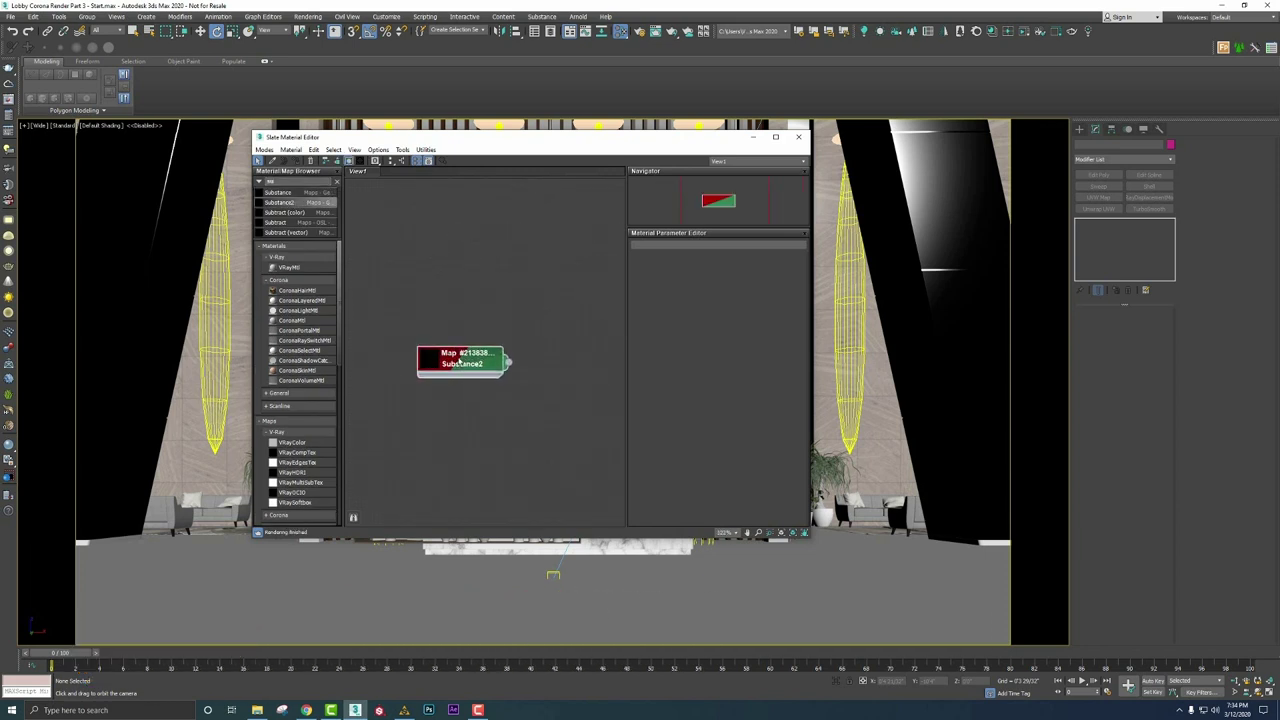
double_click(459, 361)
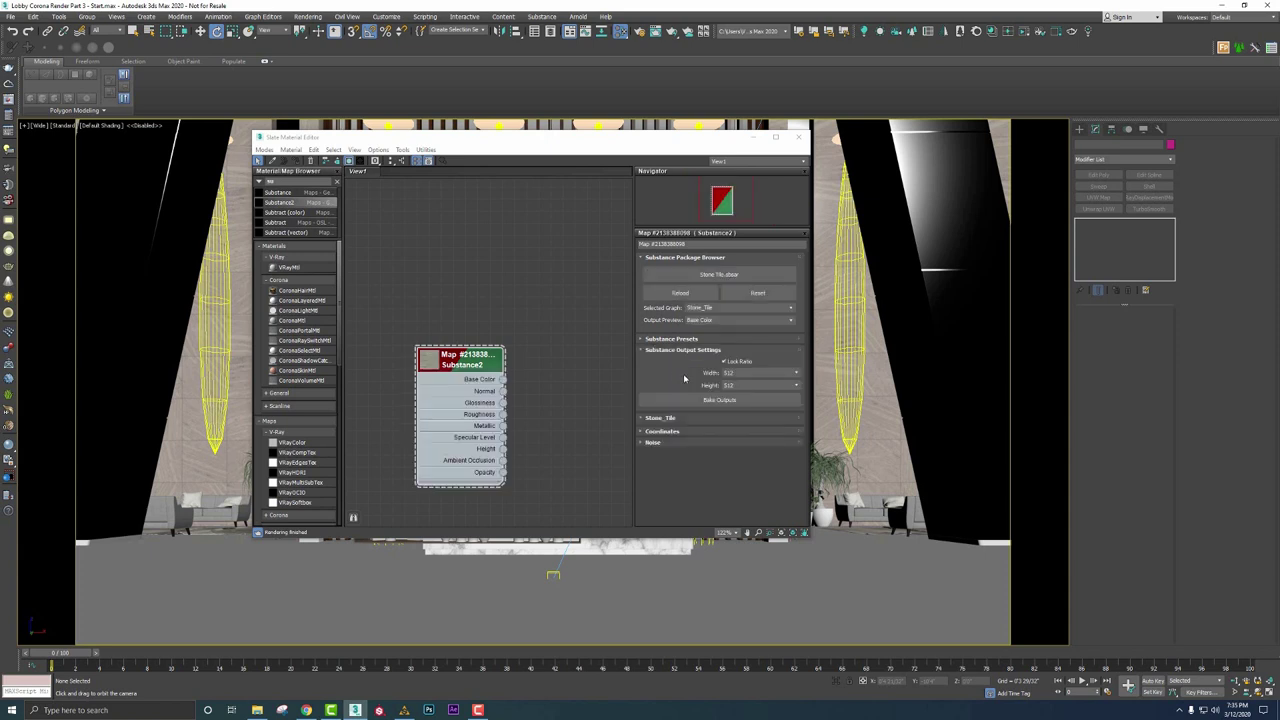
Set the Substance map's output width and height to 4096 with the ratio locked
click(738, 378)
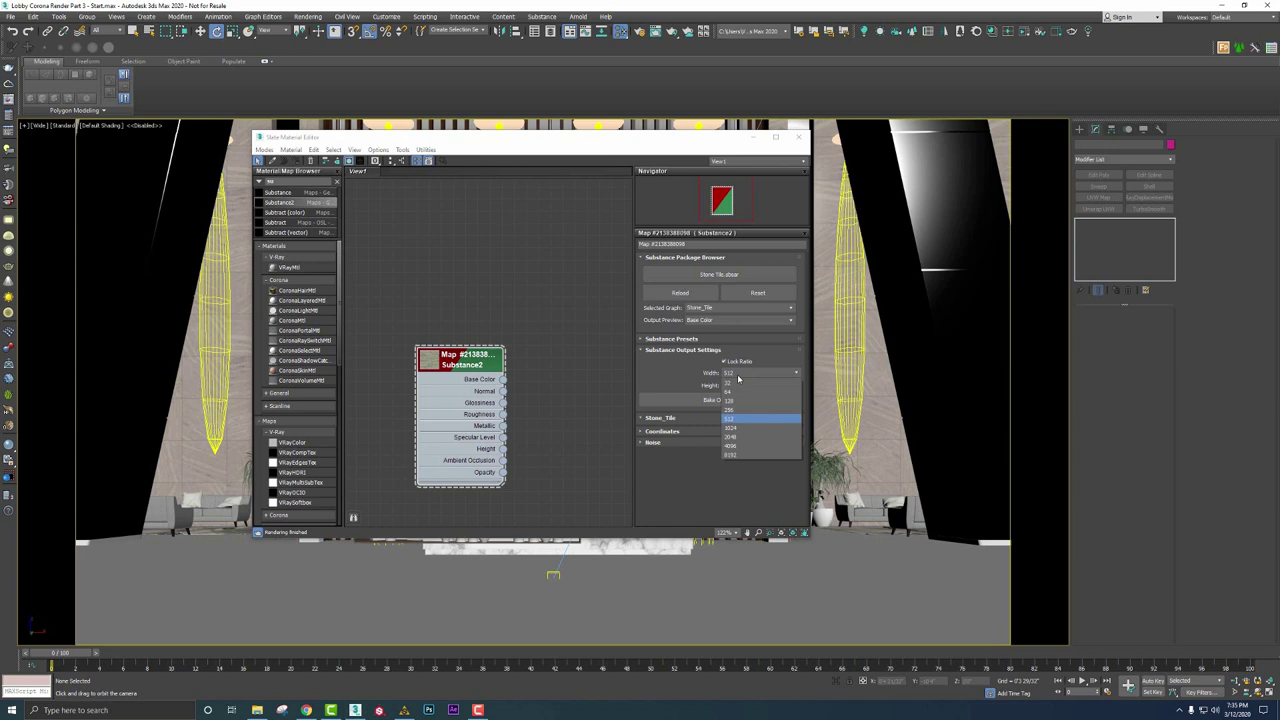
click(735, 449)
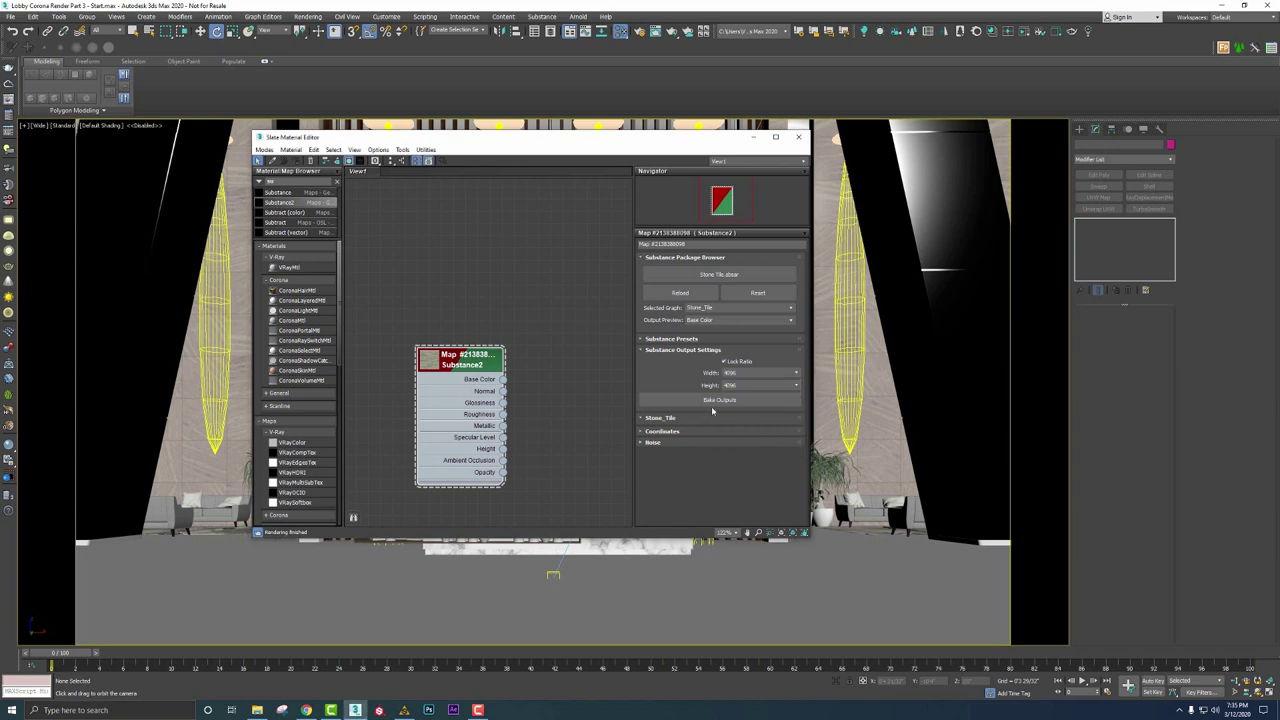
click(705, 406)
Generate a Corona material network from the Stone Tile Substance map
scroll(517, 308, down, 4)
scroll(518, 314, down, 2)
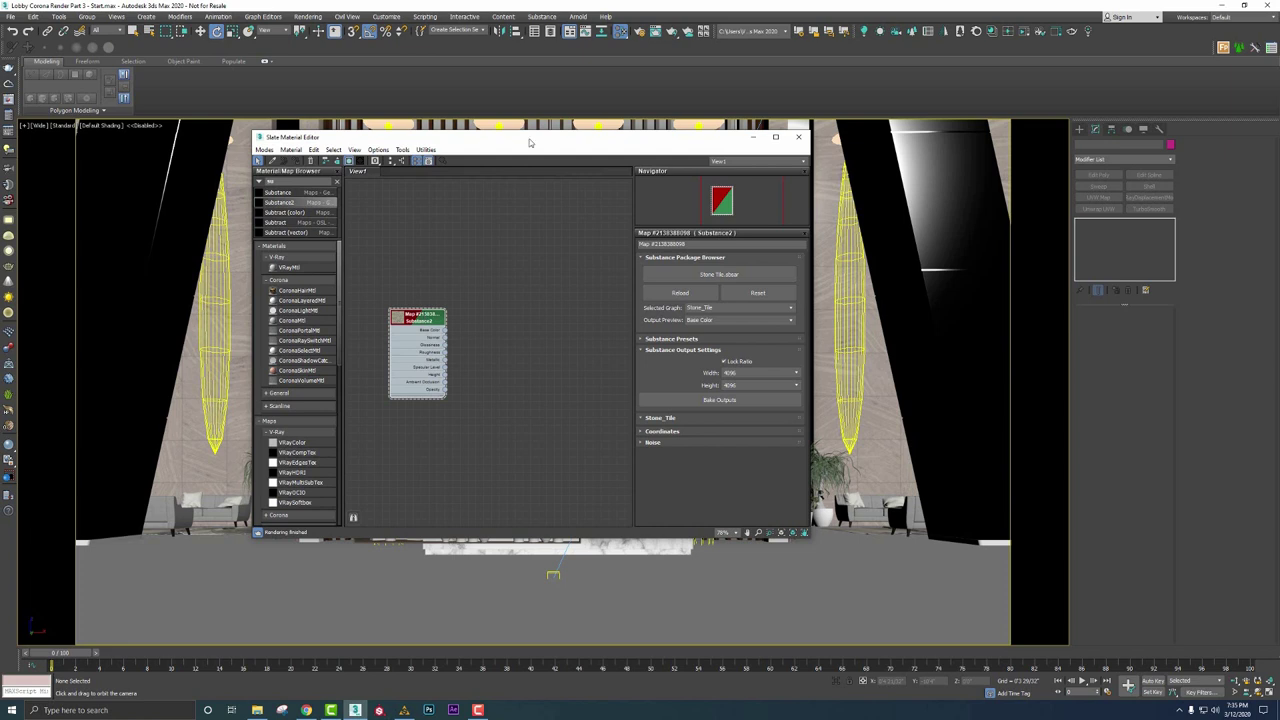
click(541, 17)
click(564, 93)
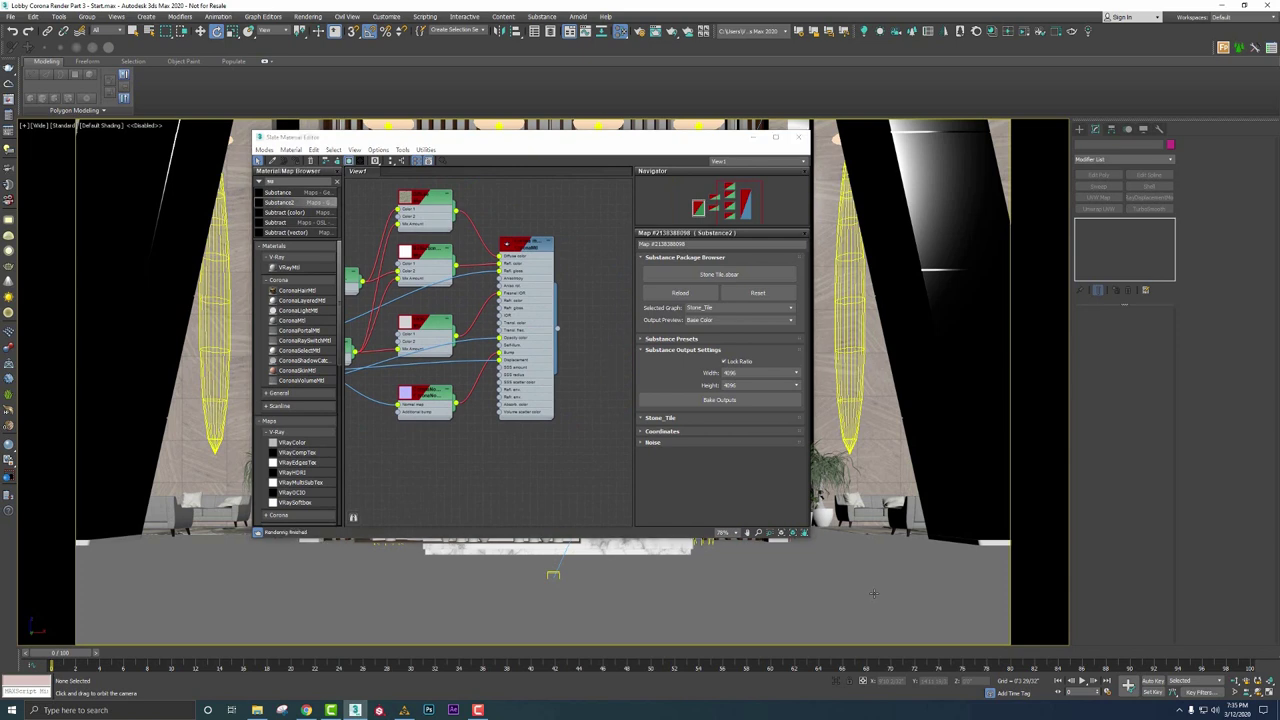
Assign the Stone Tile Corona material to the lobby's floor plane, show it shaded in the viewport, and close the material editor
click(517, 242)
right_click(519, 242)
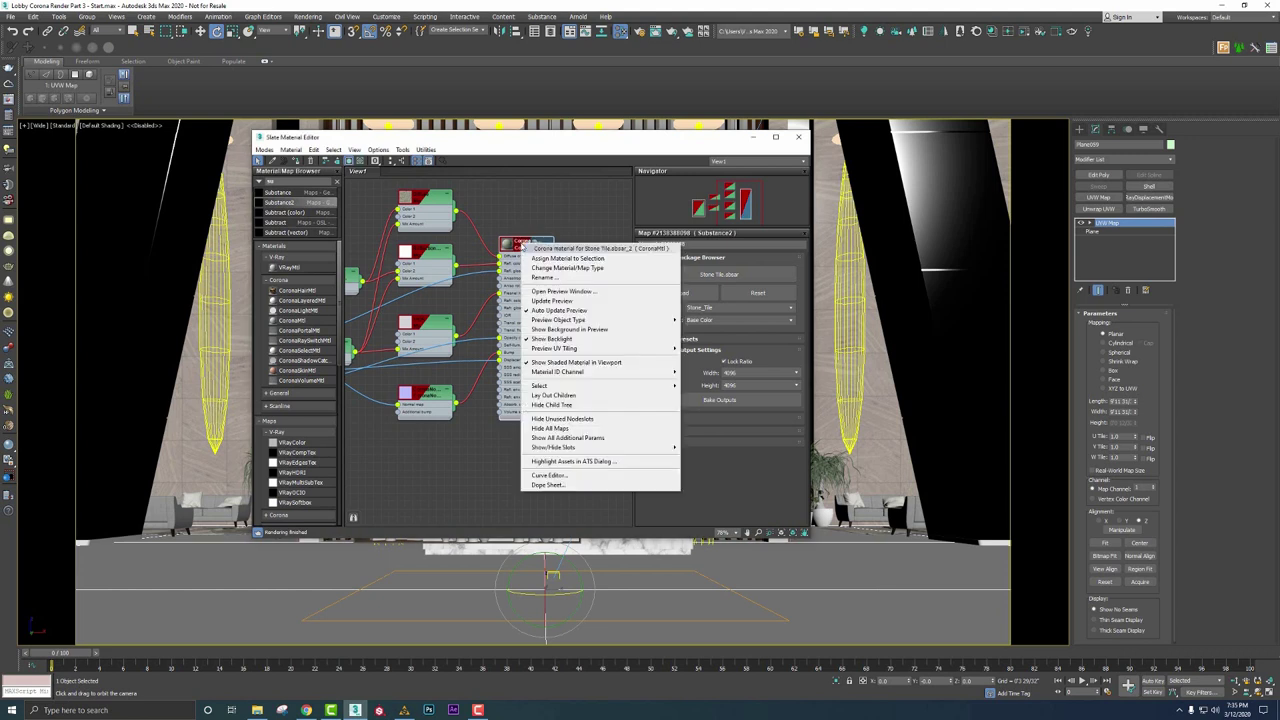
click(535, 259)
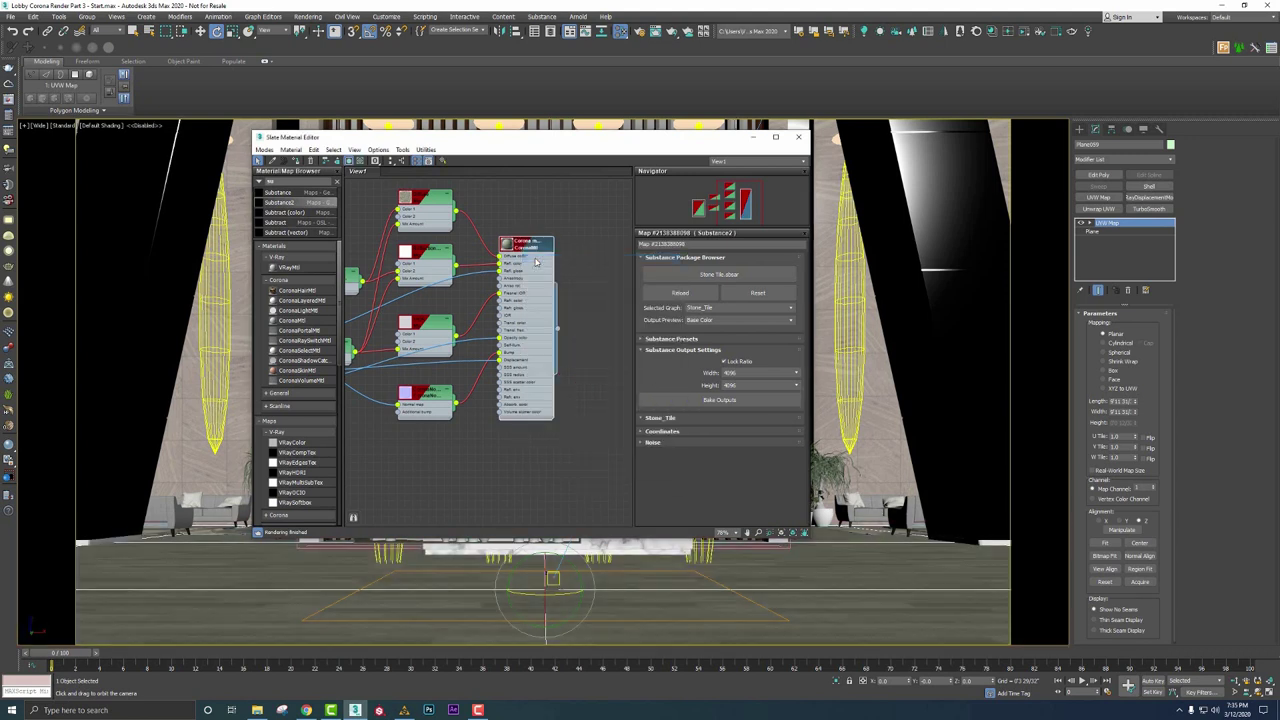
right_click(533, 245)
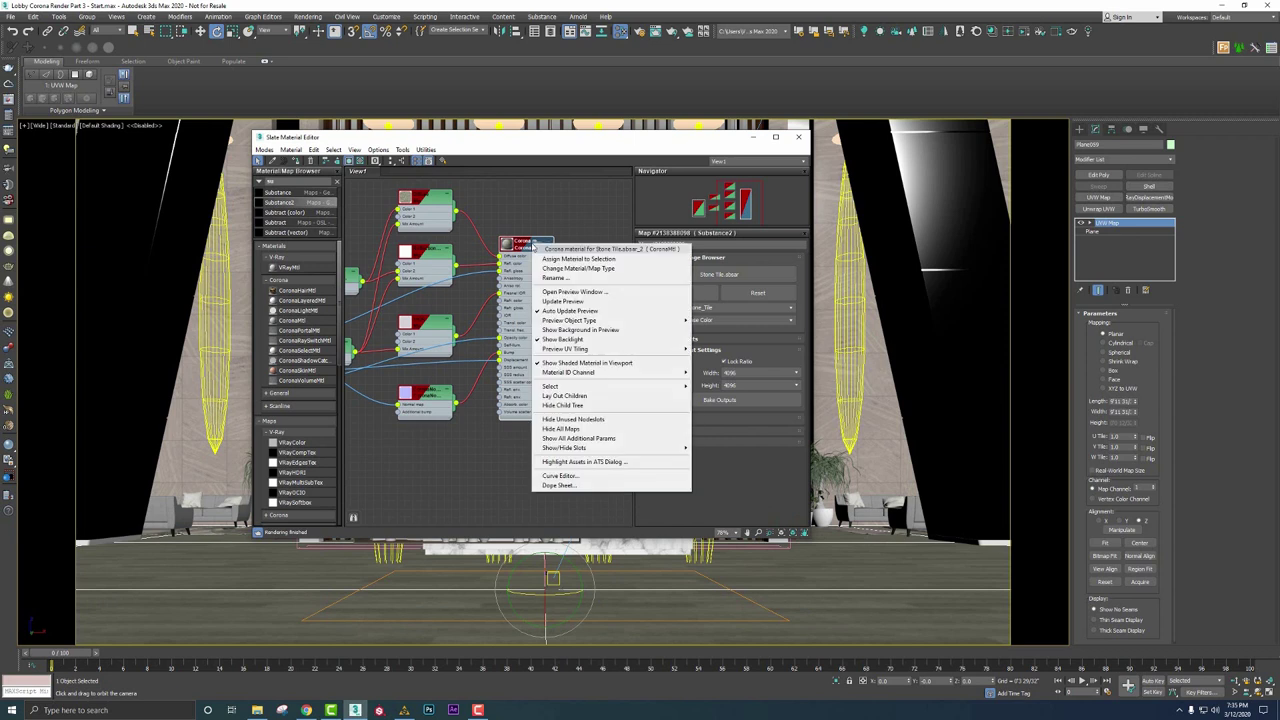
click(590, 362)
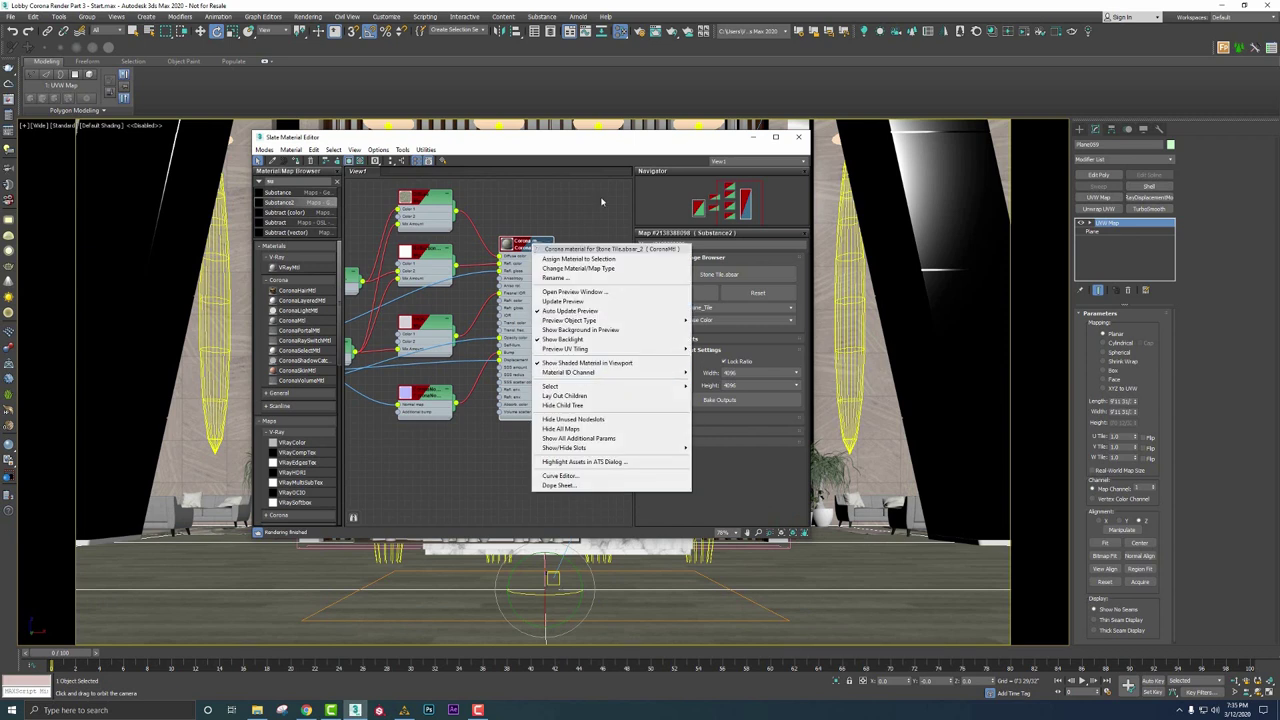
click(798, 136)
Start a Corona interactive render of the Wide camera and enlarge its render window
click(1025, 31)
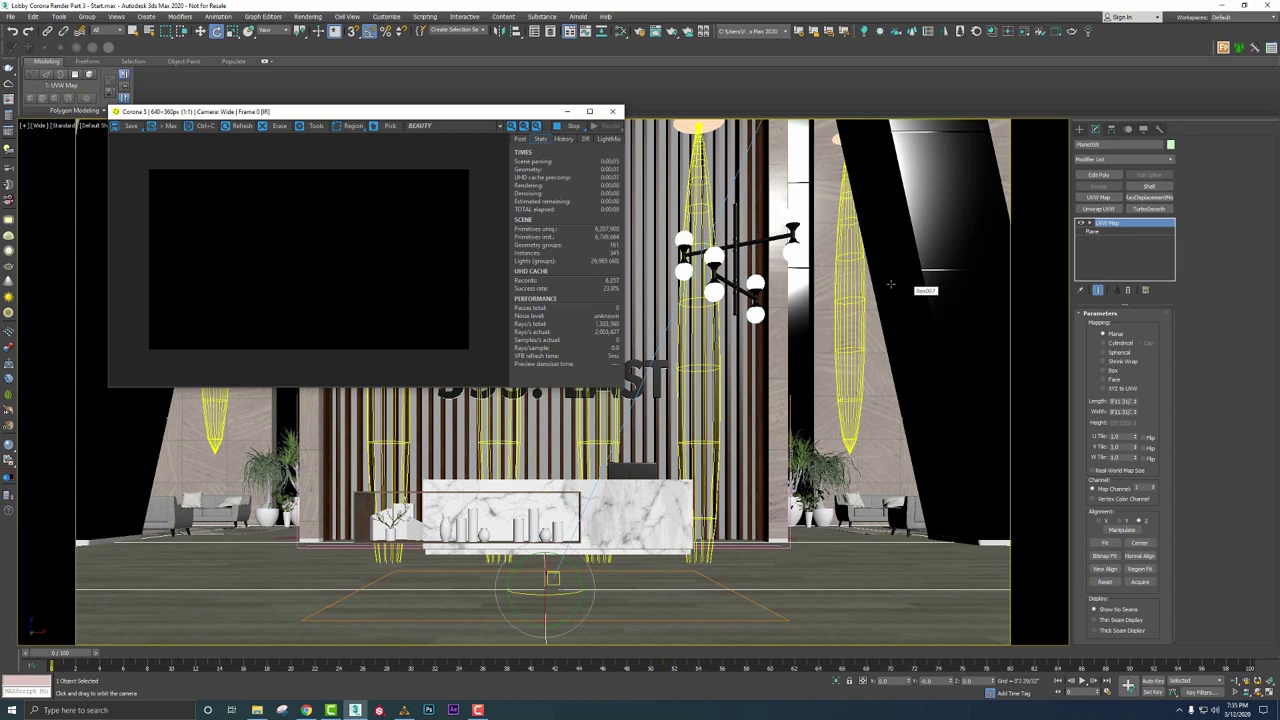
drag(436, 111, 650, 126)
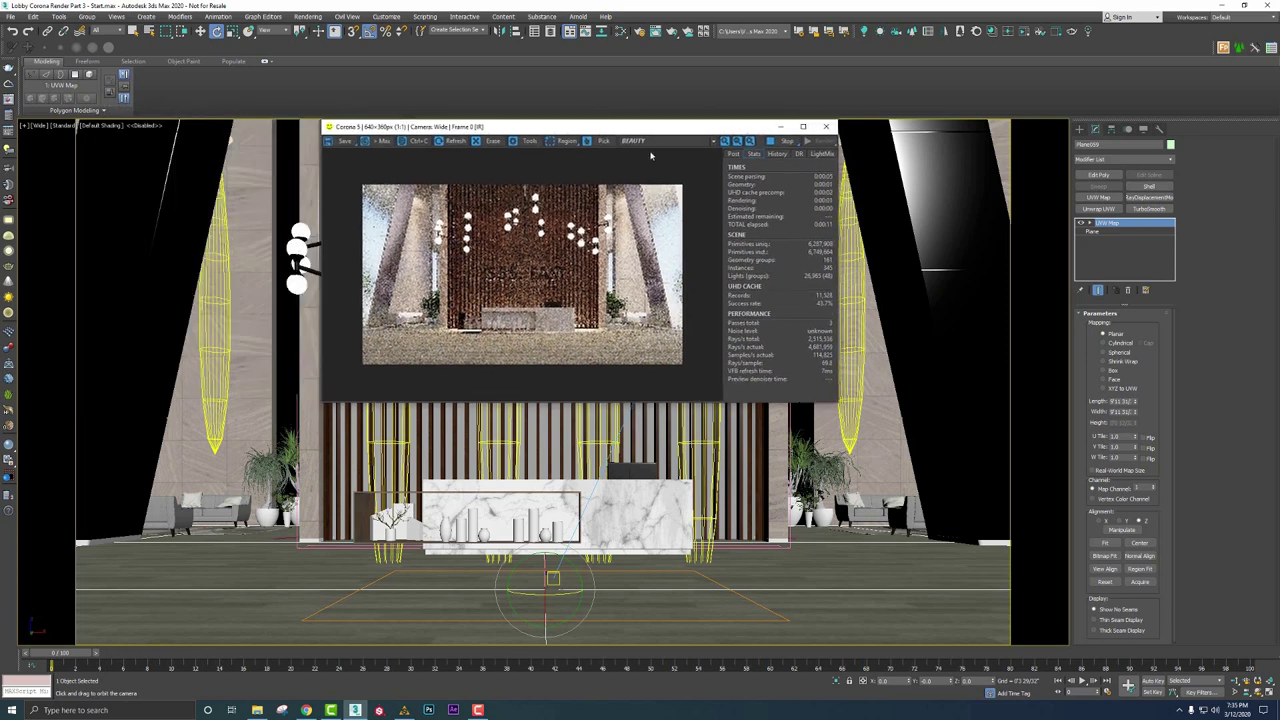
drag(1044, 545, 1114, 608)
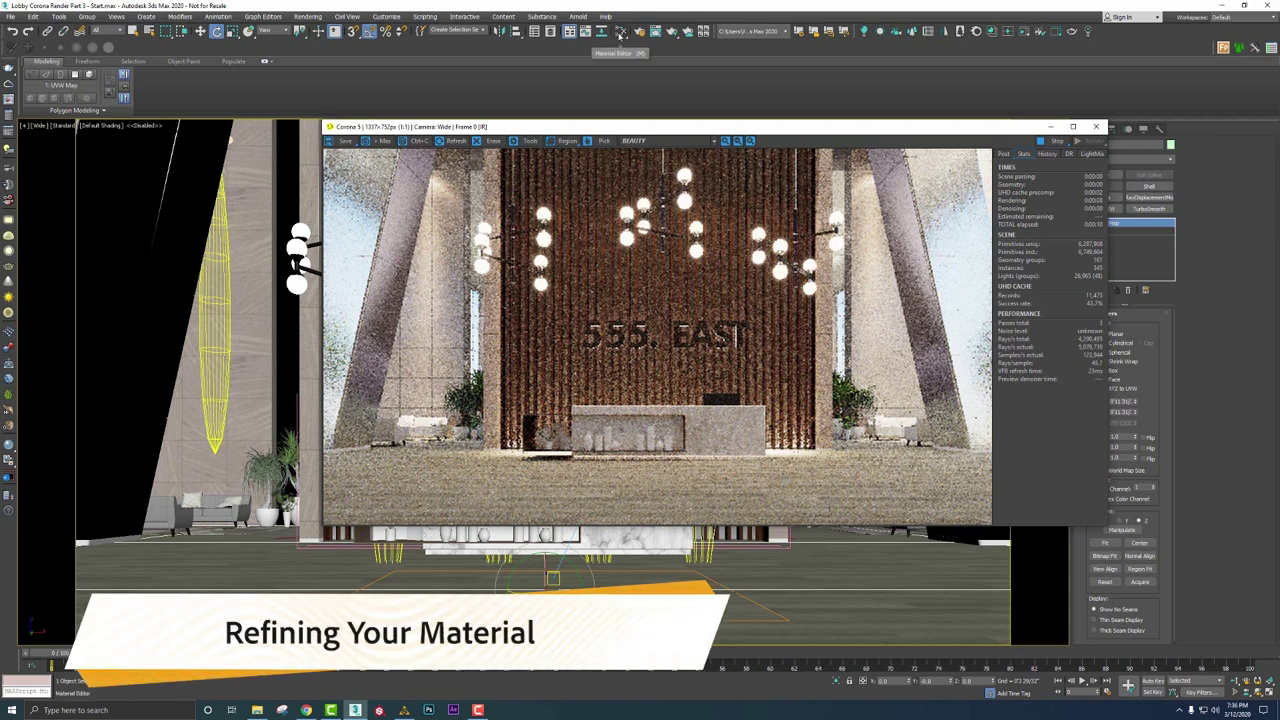
Place the Slate Material Editor beside the render window and limit the interactive render to a region covering the floor
click(620, 32)
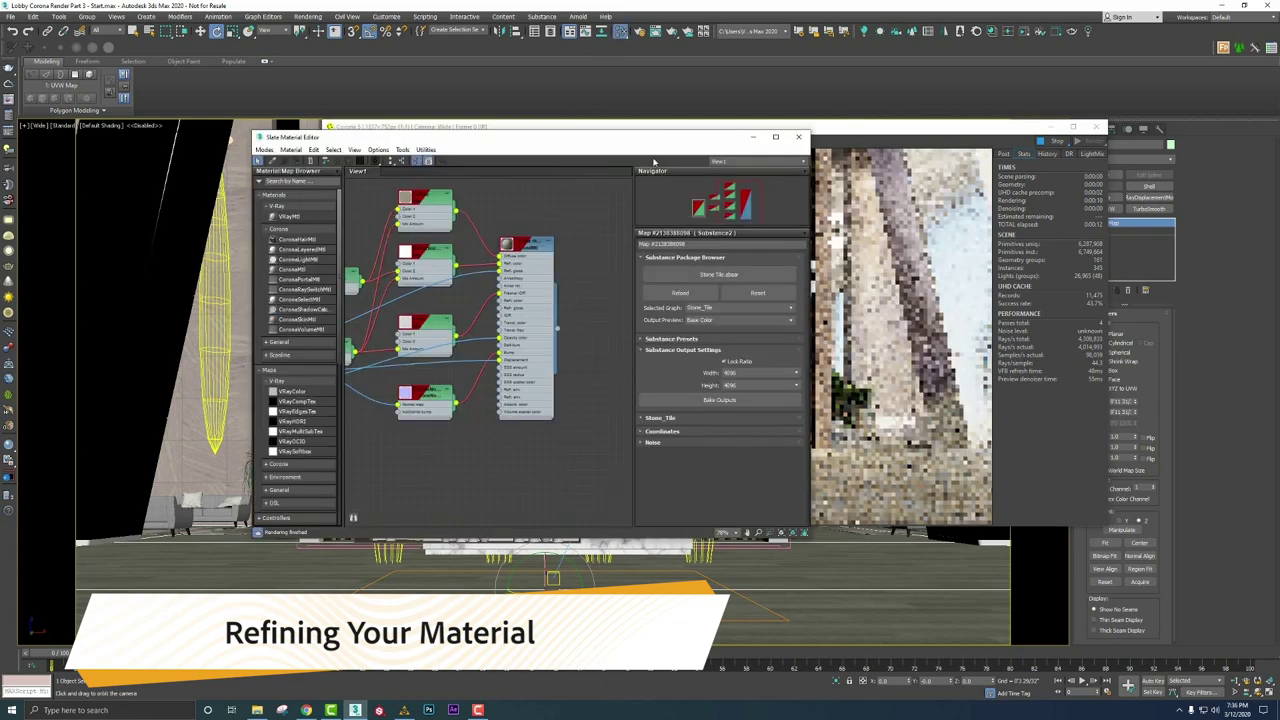
drag(652, 138, 479, 113)
click(772, 128)
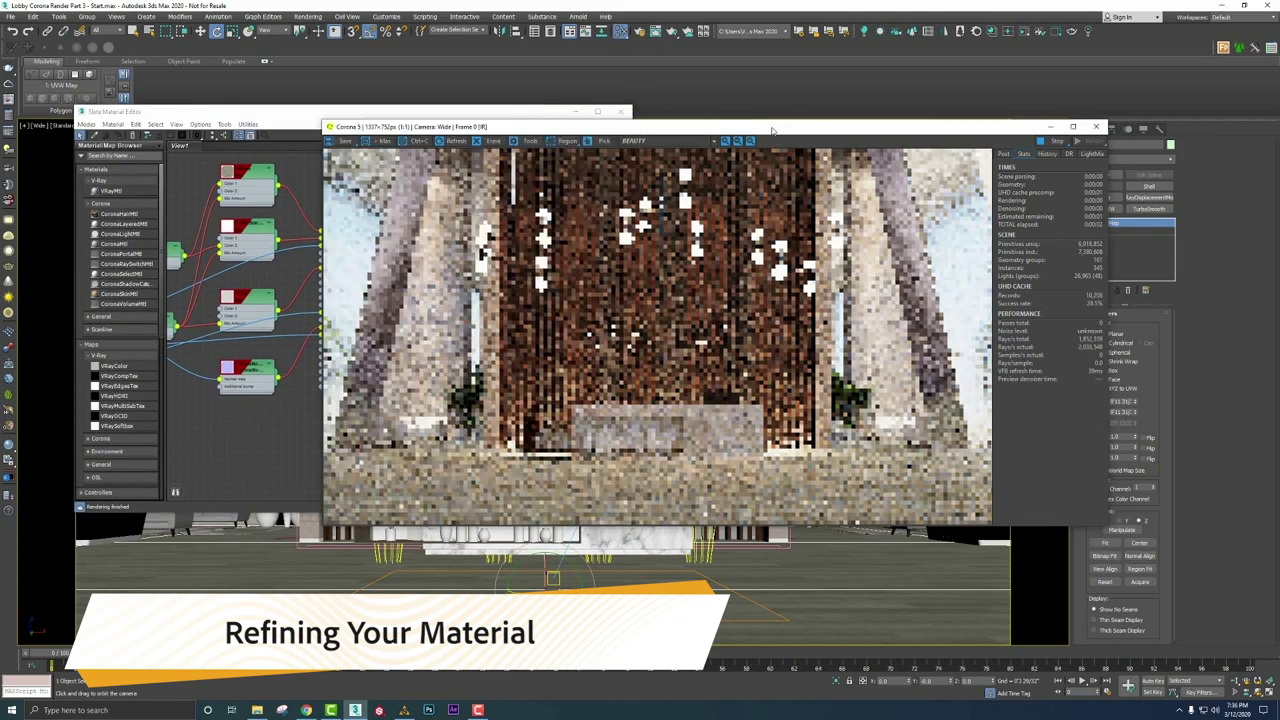
drag(772, 130, 859, 228)
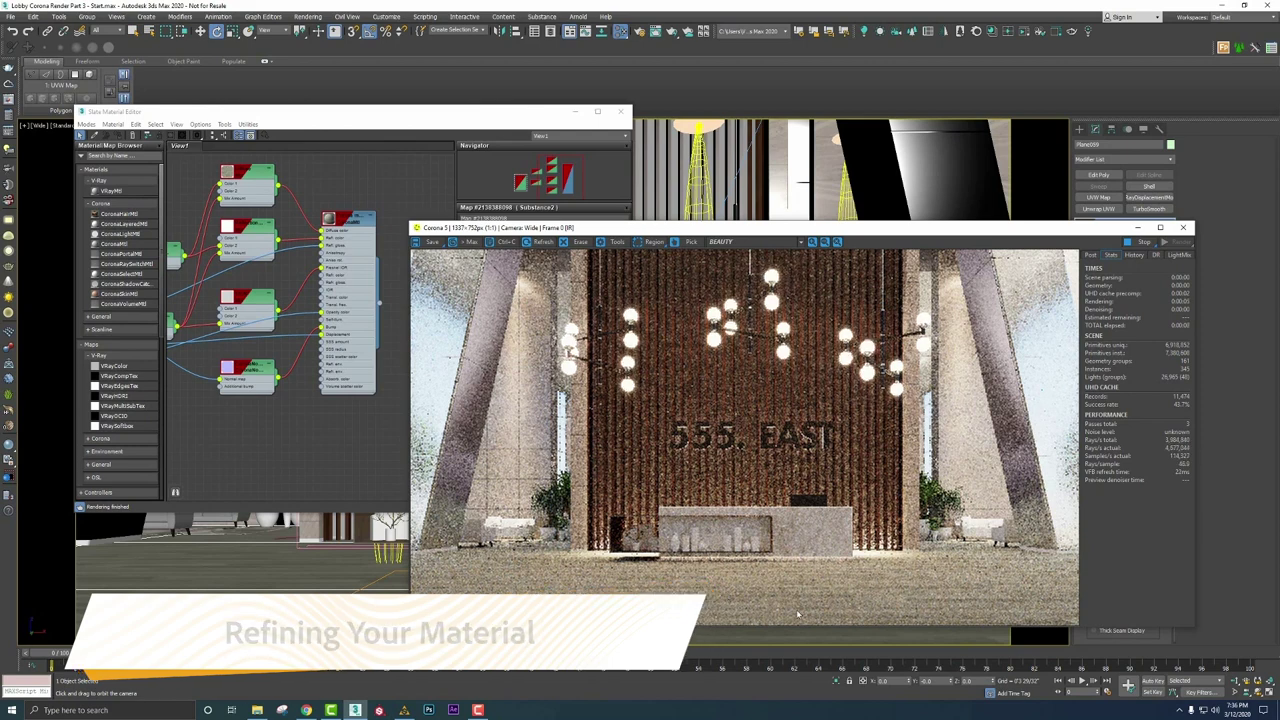
click(653, 241)
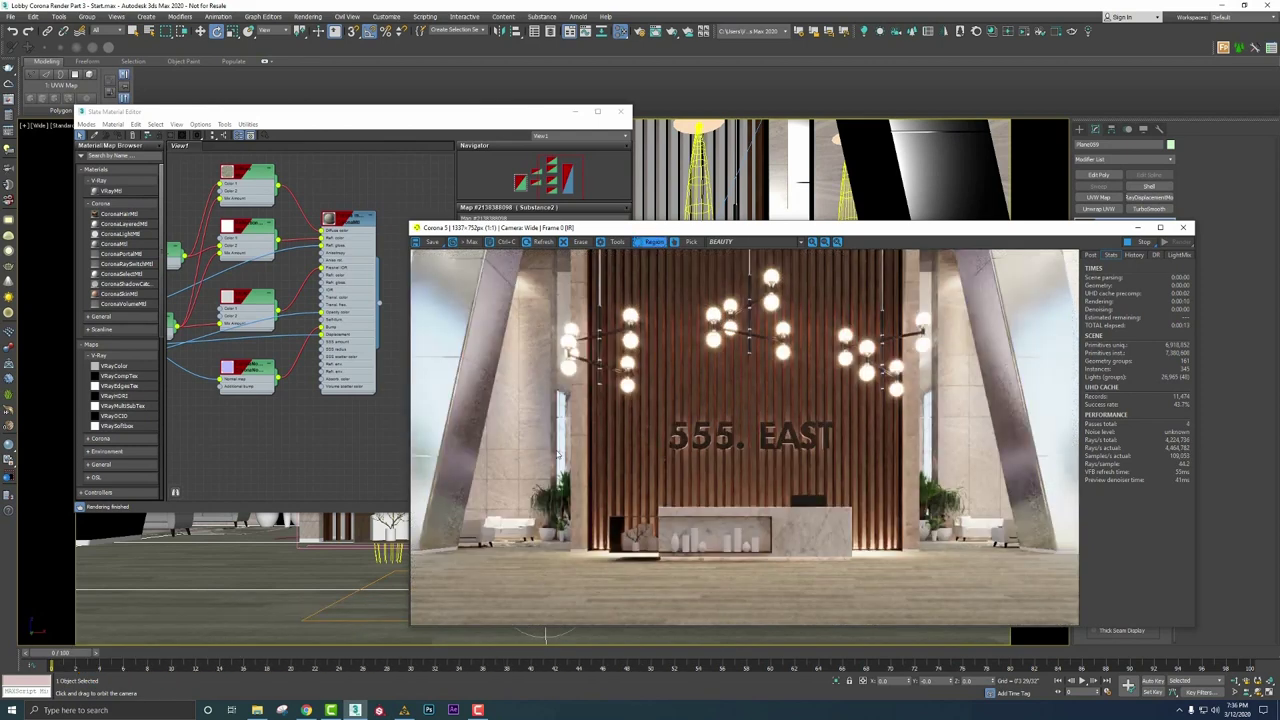
drag(422, 554, 1078, 626)
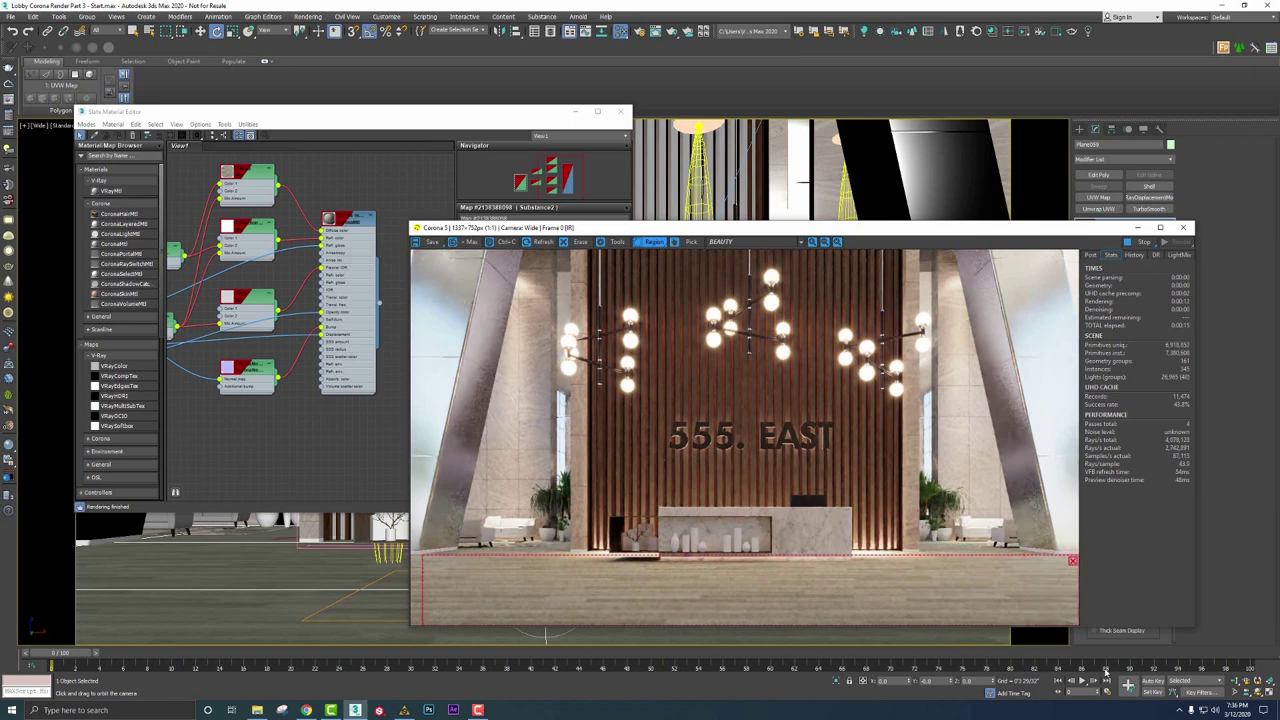
Lower the reflection glossiness map amount in the Stone Tile Corona material and check the floor's reflections in the render
click(461, 132)
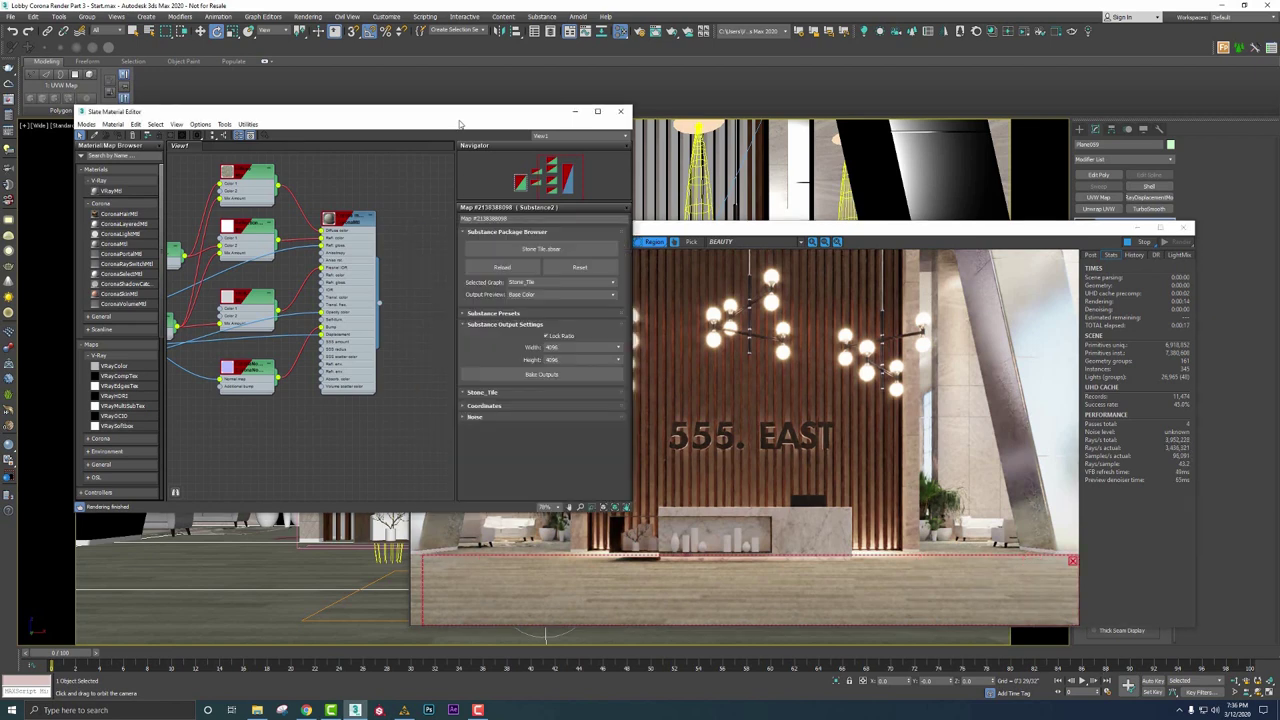
click(346, 220)
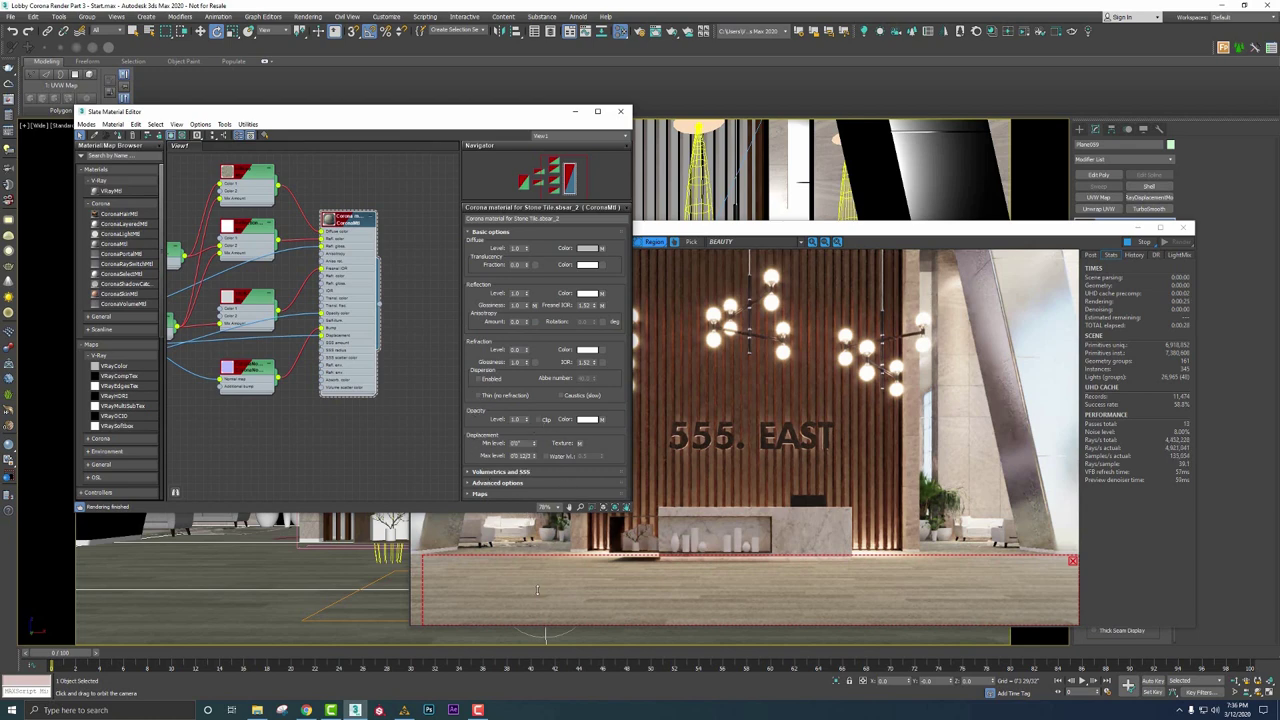
drag(544, 512, 544, 653)
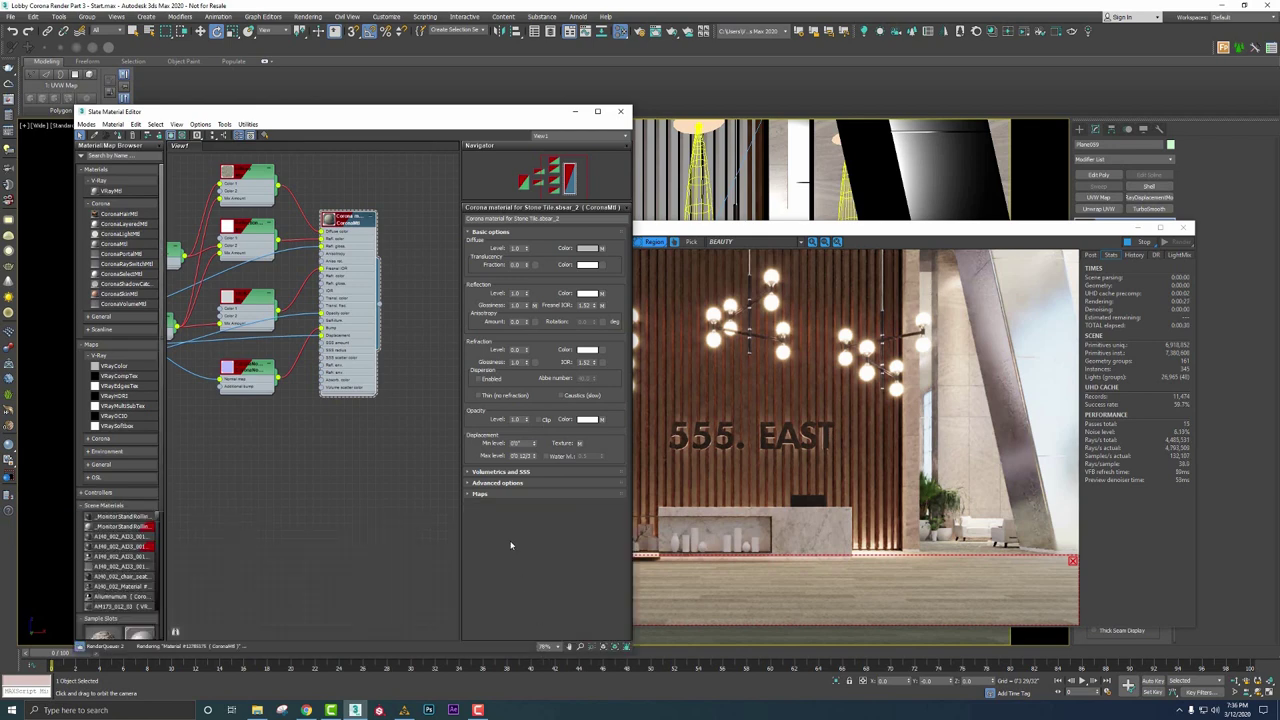
click(480, 495)
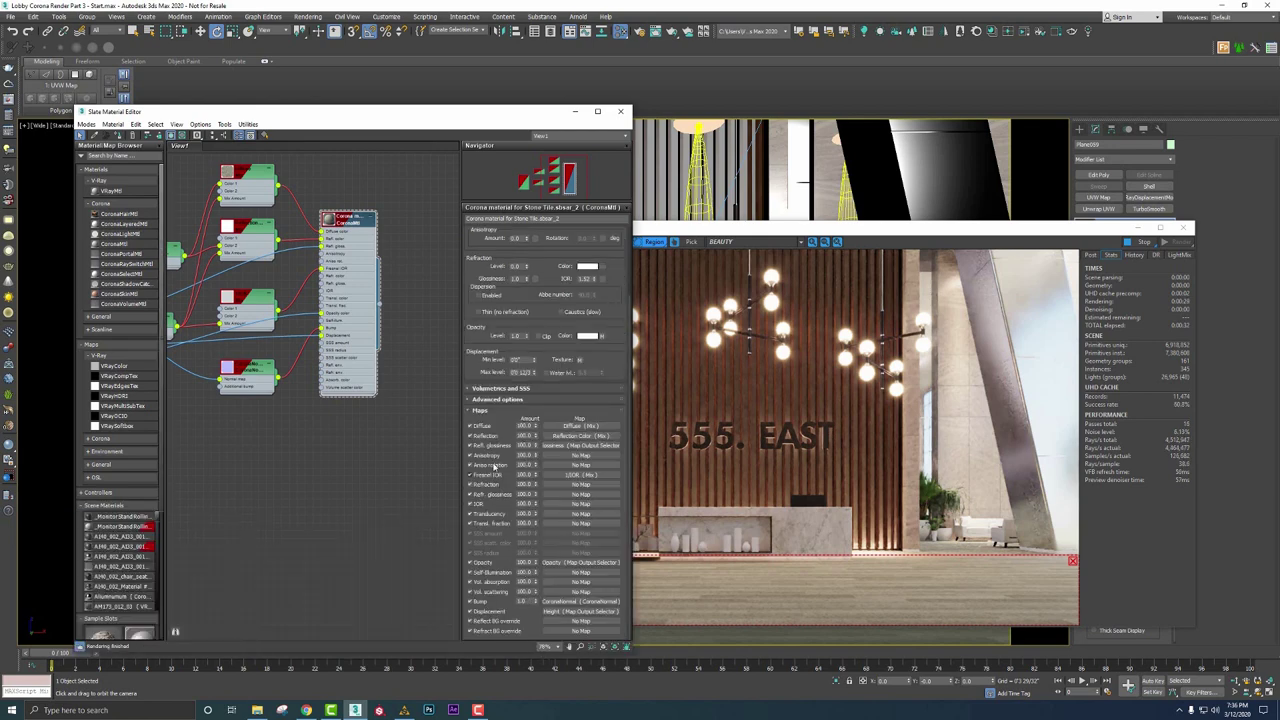
click(526, 445)
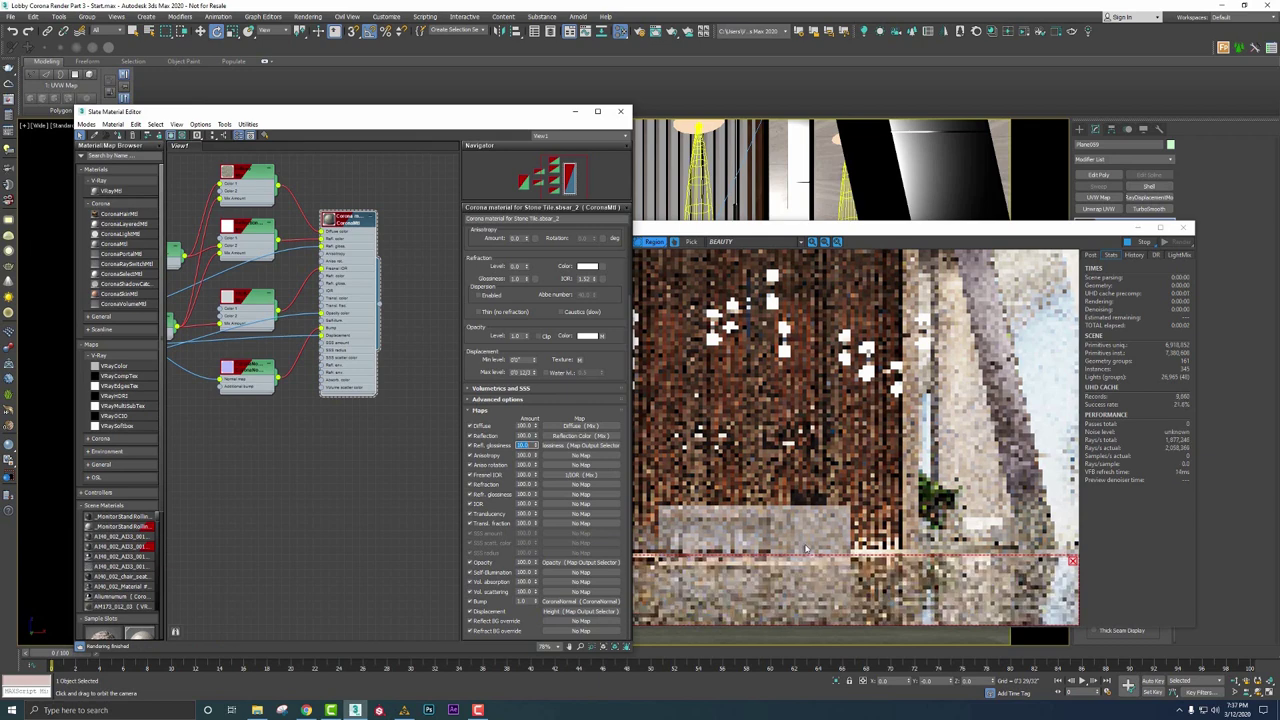
drag(834, 230, 879, 214)
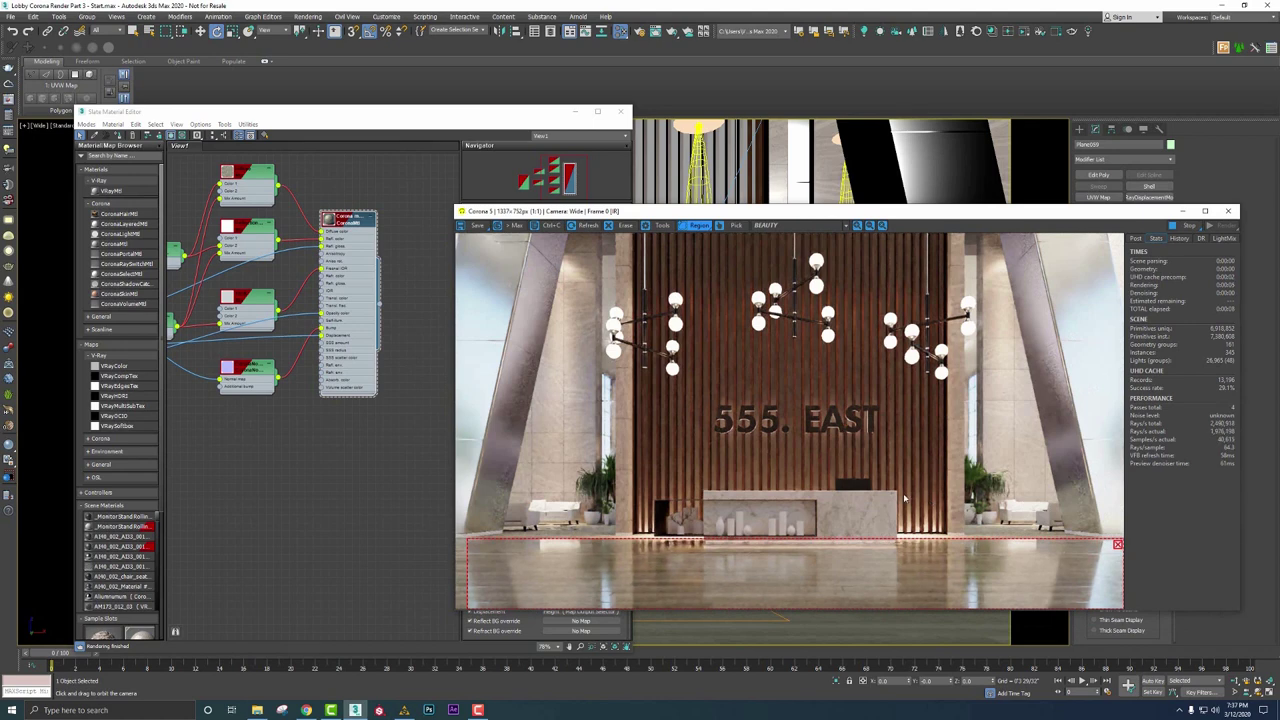
Readjust the Stone Tile material's reflection glossiness map amount and close the material editor
click(519, 126)
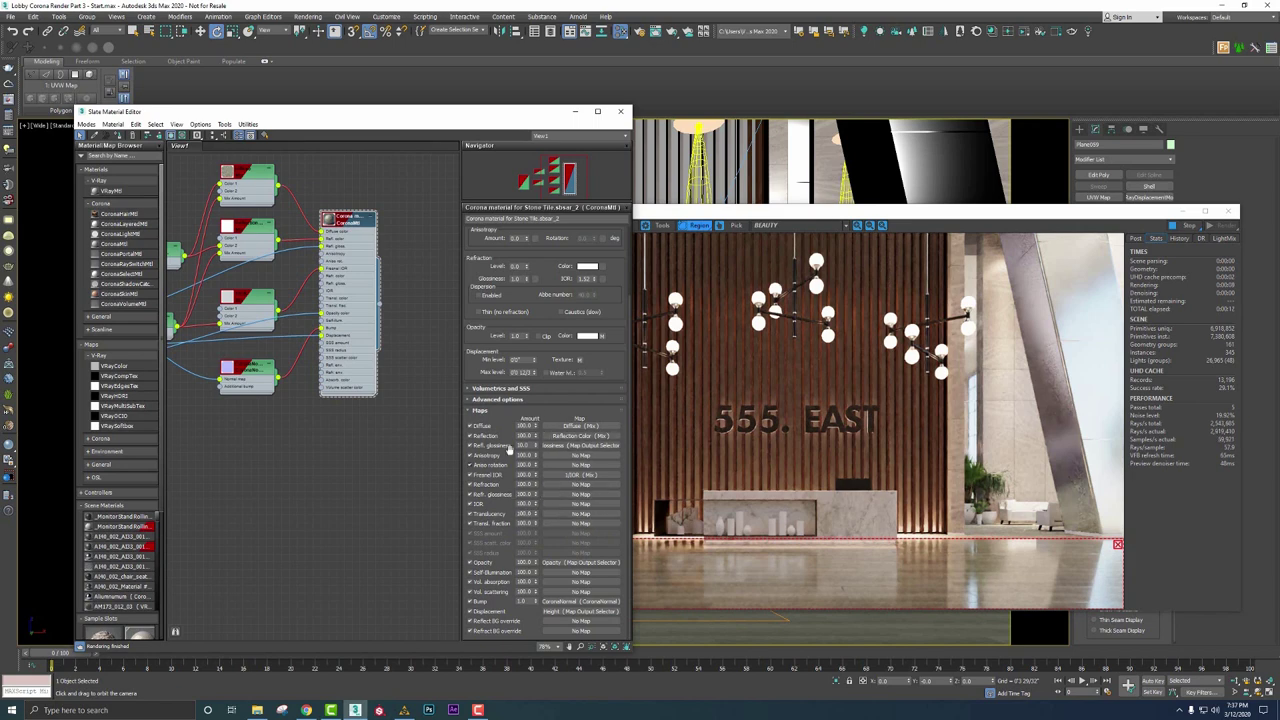
double_click(526, 446)
click(620, 111)
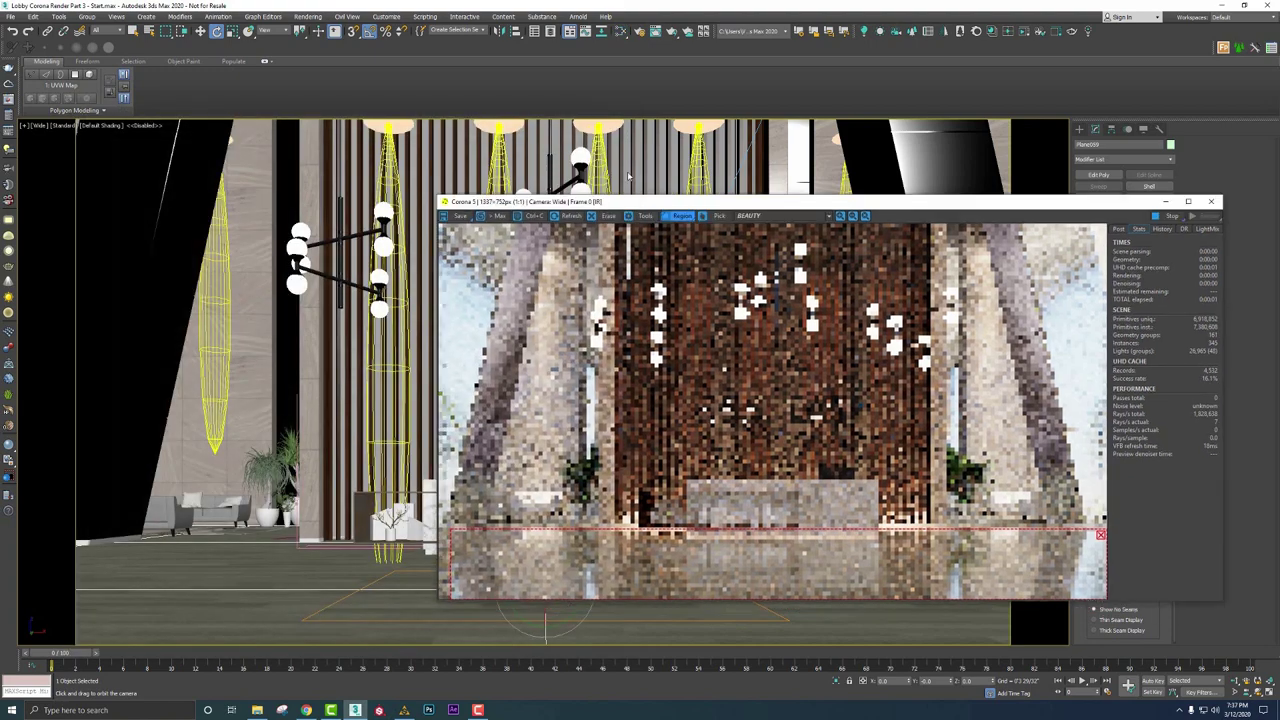